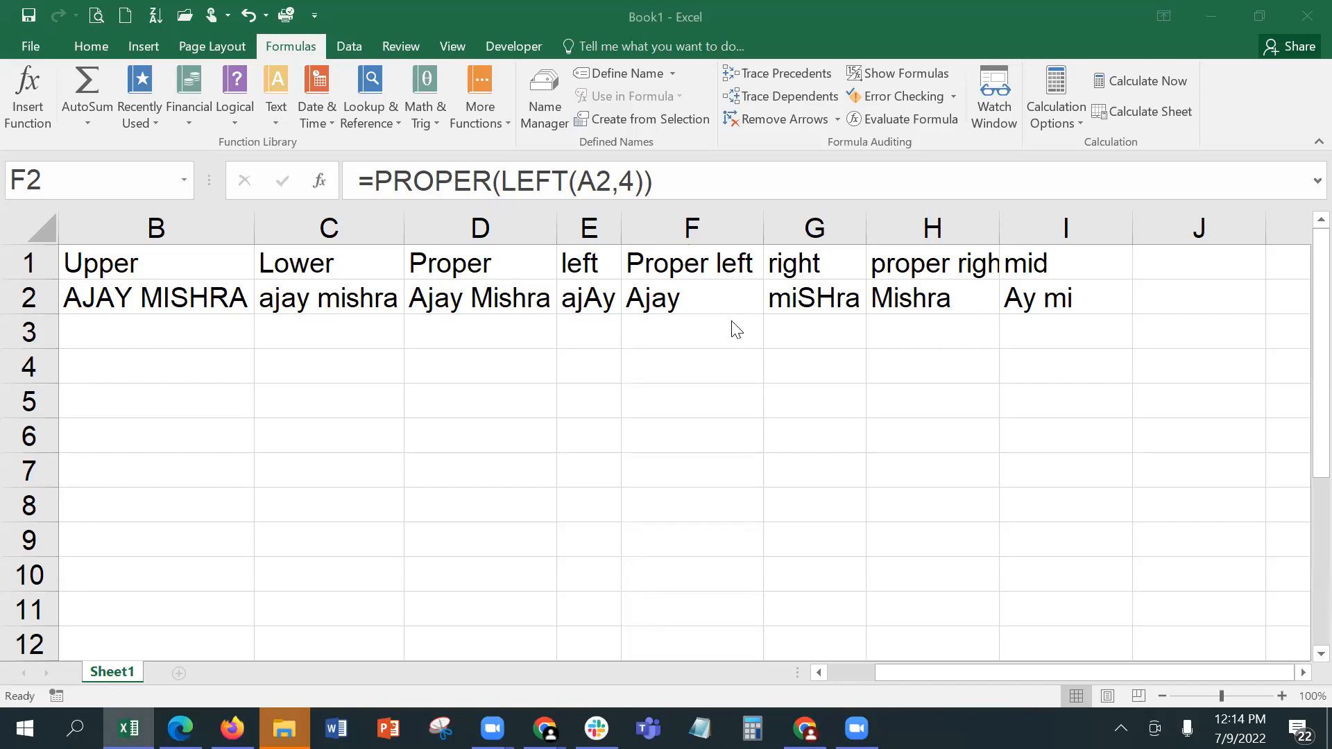
Step: Compare the formulas in E2 and F2, highlighting the LEFT(A2,4) part nested inside PROPER in F2
left_click(723, 296)
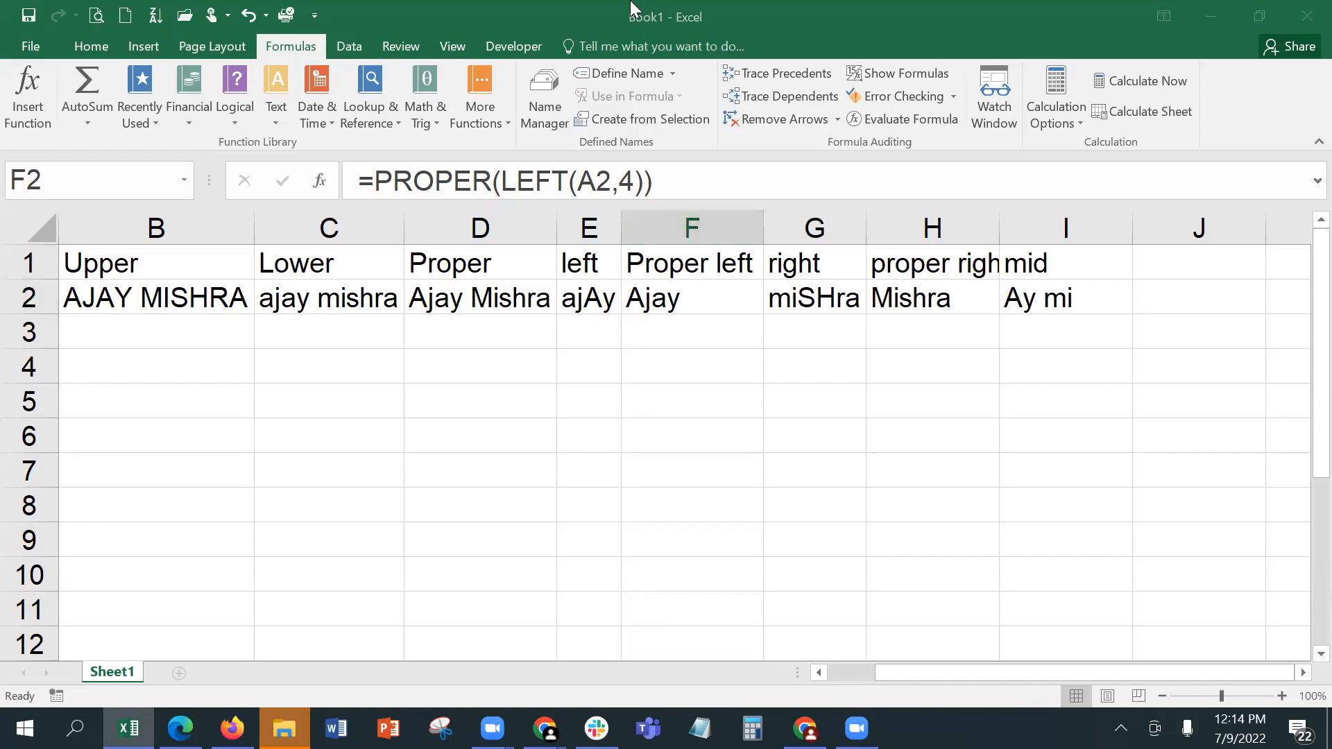
left_click(593, 302)
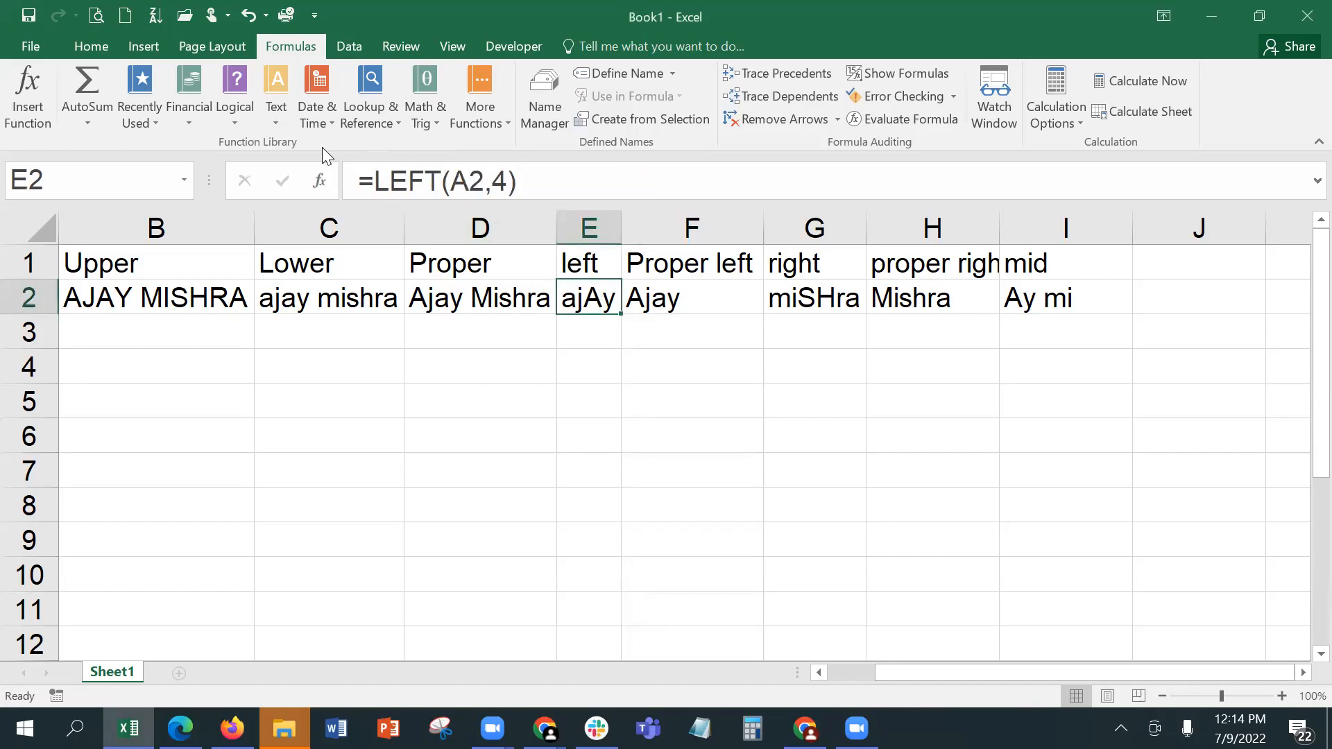
left_click(660, 299)
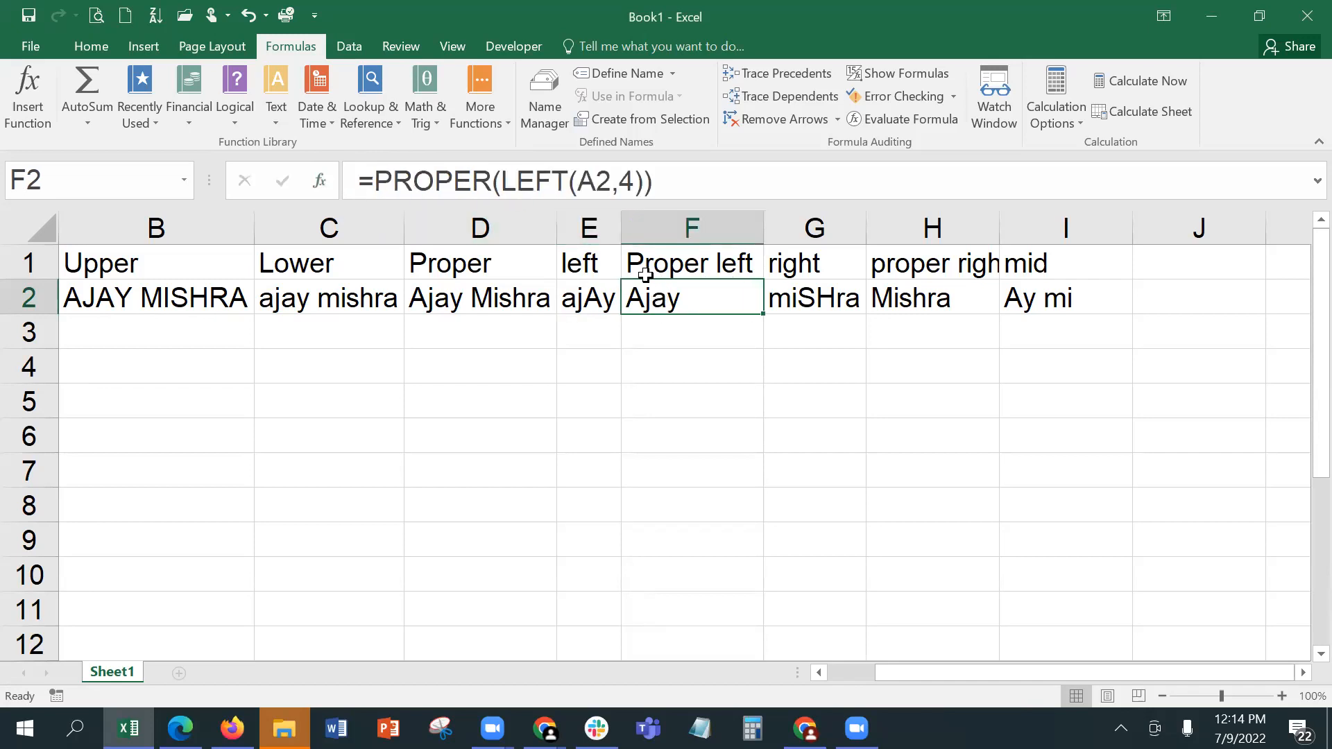
double_click(518, 180)
left_click_drag(585, 179, 644, 180)
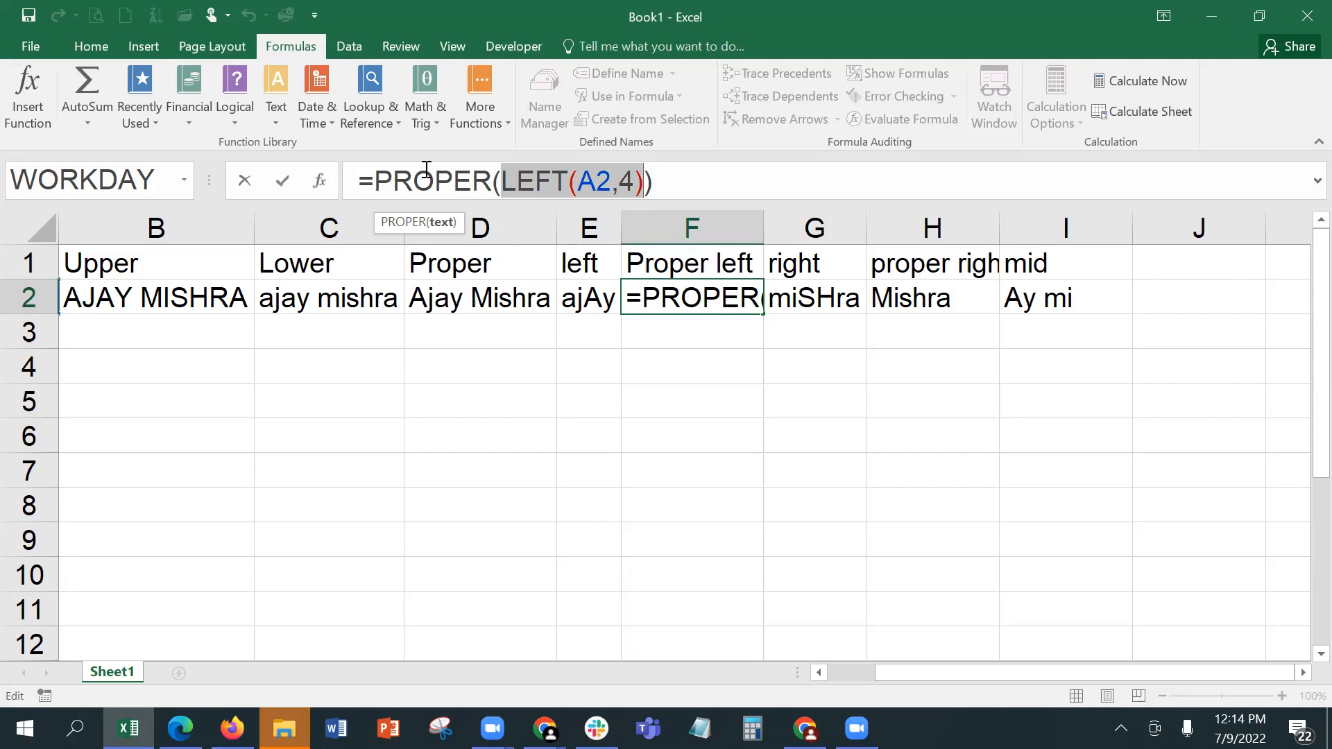
Step: Remove the PROPER wrapper from the formula in F2 so that it reads =LEFT(A2,4)
left_click(497, 182)
key("BackSpace")
key("BackSpace")
key("BackSpace")
key("BackSpace")
key("BackSpace")
key("BackSpace")
key("BackSpace")
key("BackSpace")
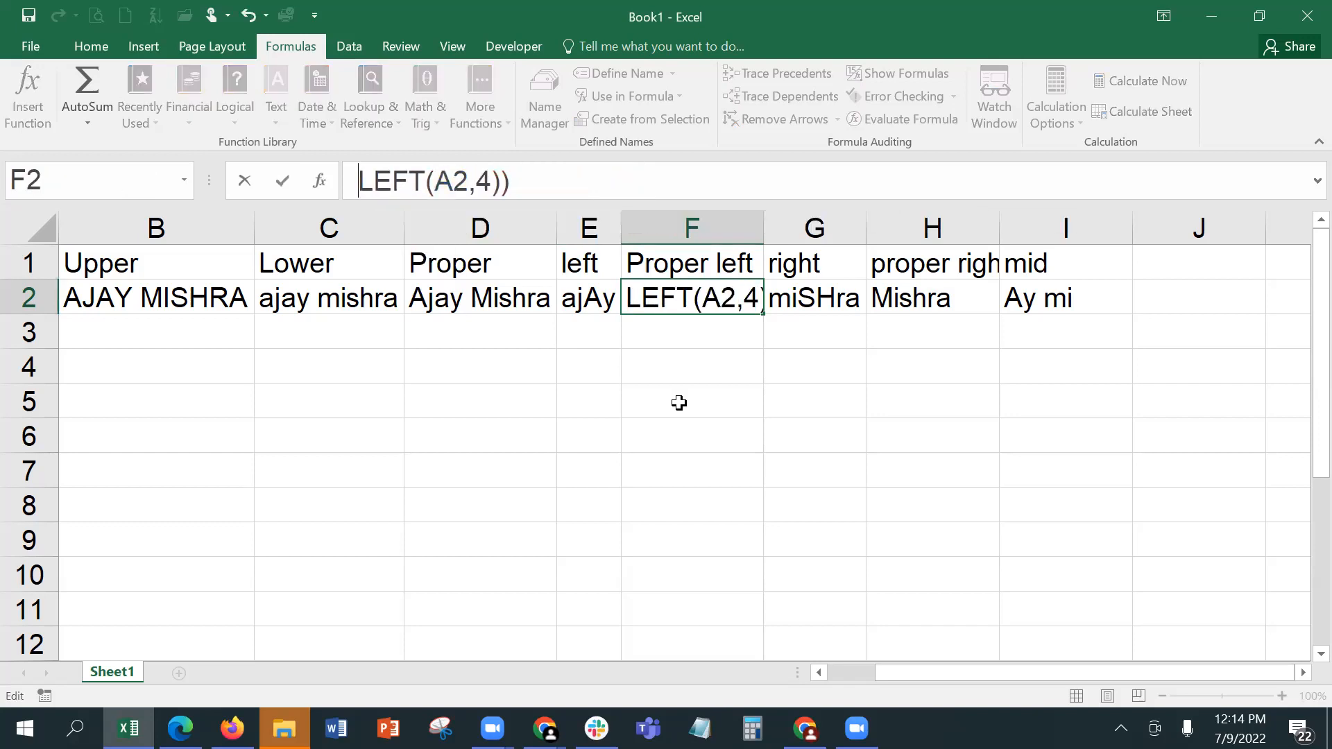
type("=")
key("End")
key("BackSpace")
key("Return")
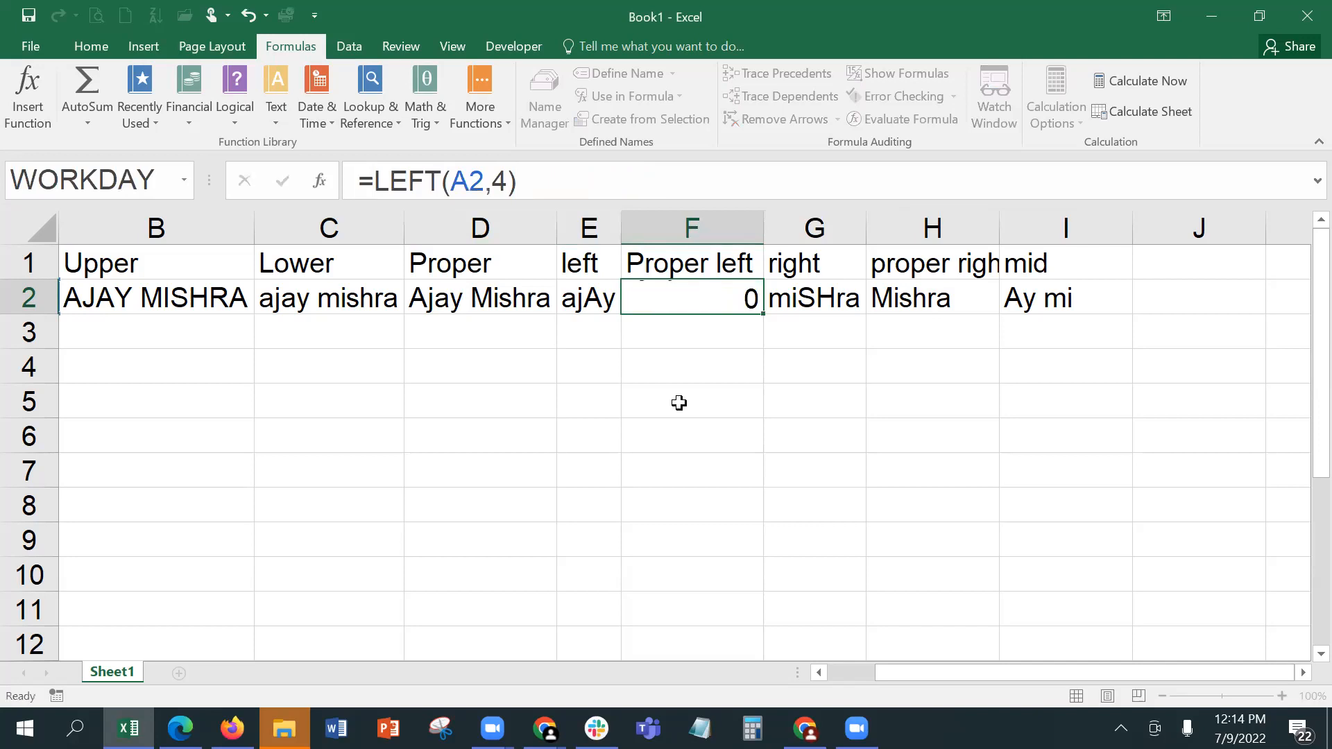
Step: Compare the formulas and results of the neighbouring cells E2 and F2
key("Up")
key("Left")
key("Right")
key("Left")
key("Right")
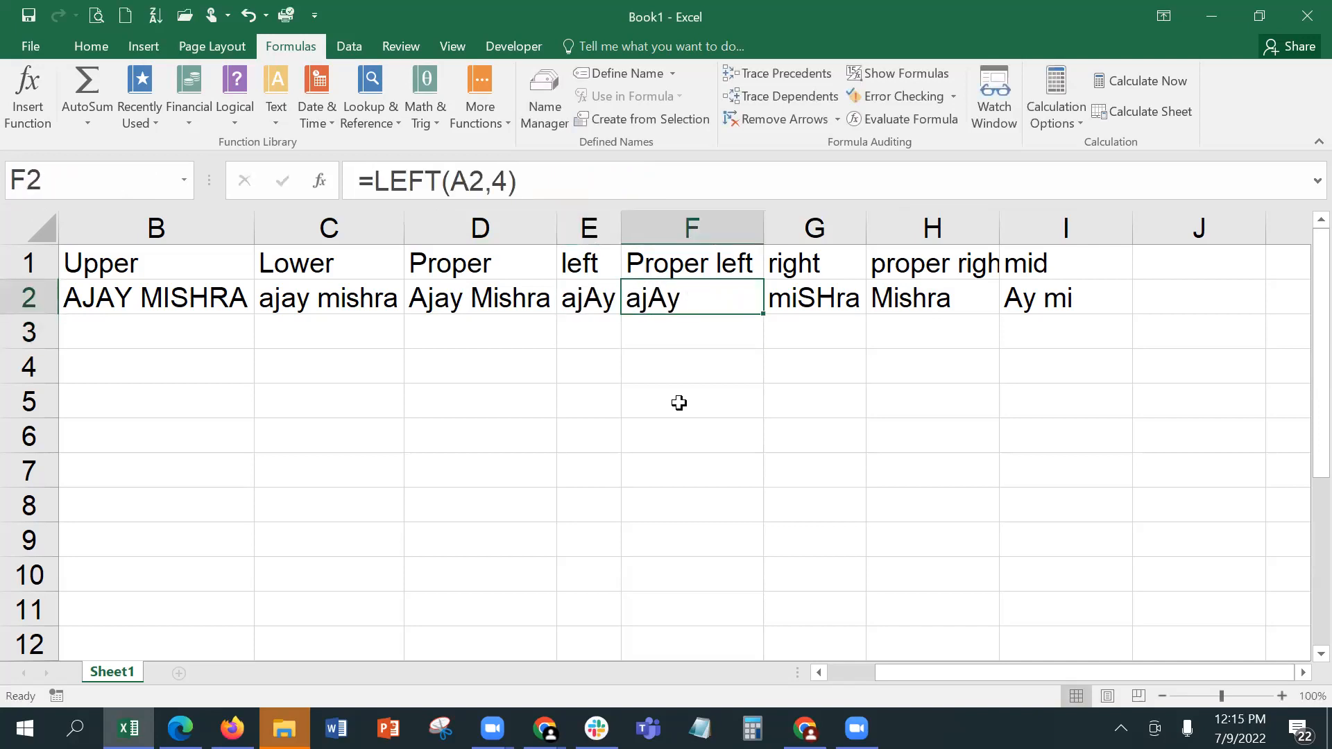
key("Left")
key("Right")
Step: Wrap the LEFT function in F2 with PROPER so that the formula reads =PROPER(LEFT(A2,4))
left_click(373, 181)
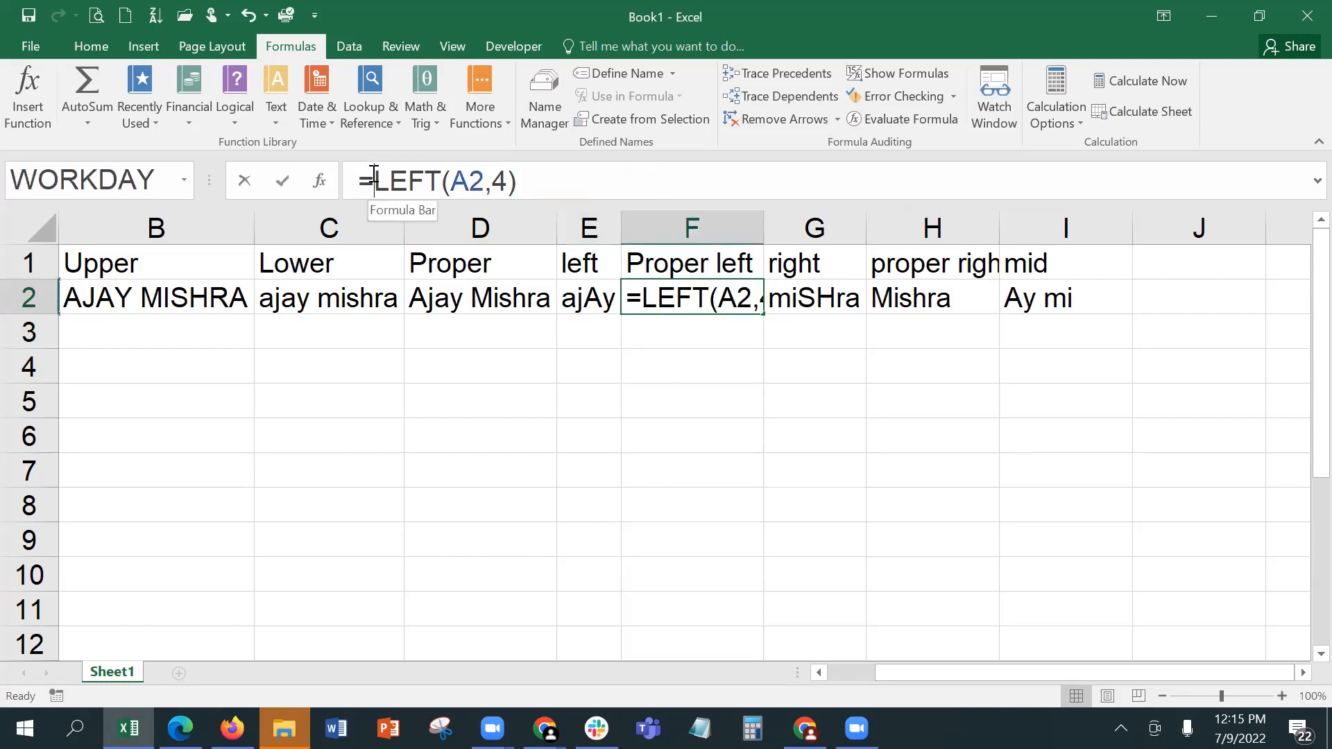
type("pr")
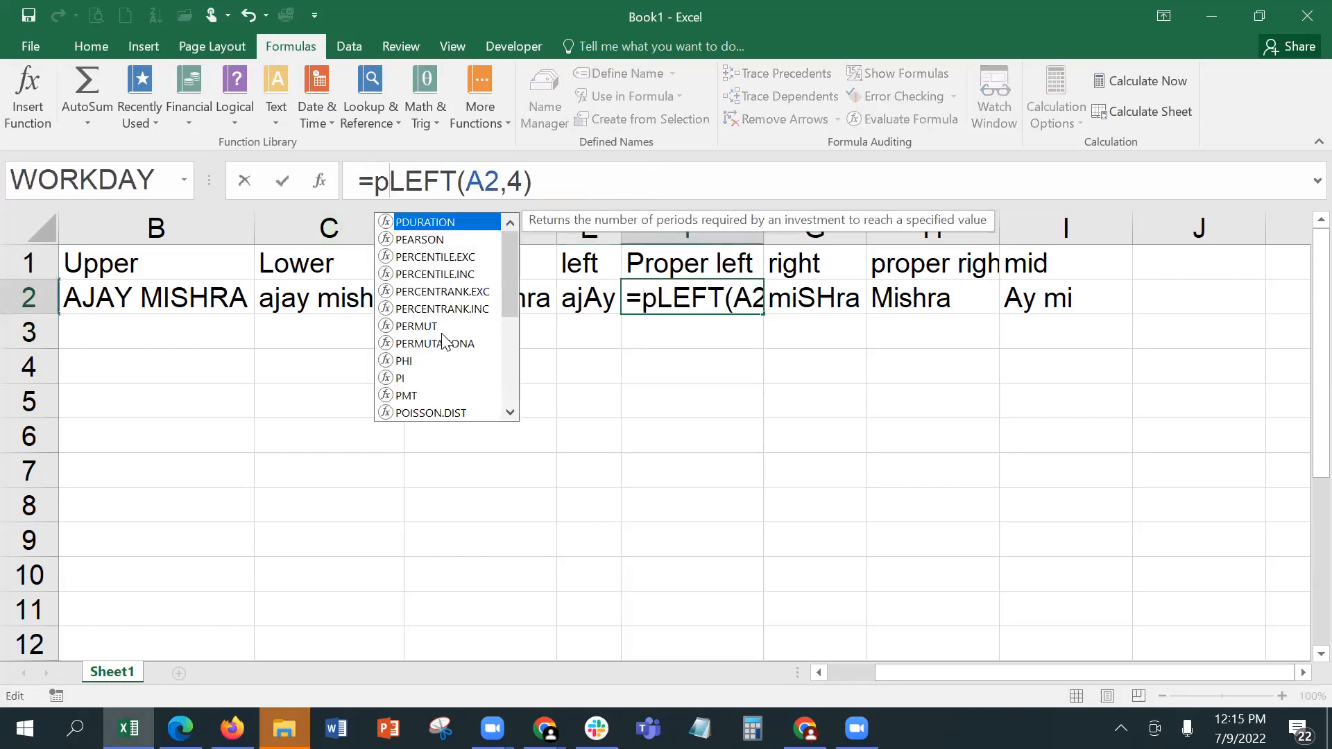
type("oper")
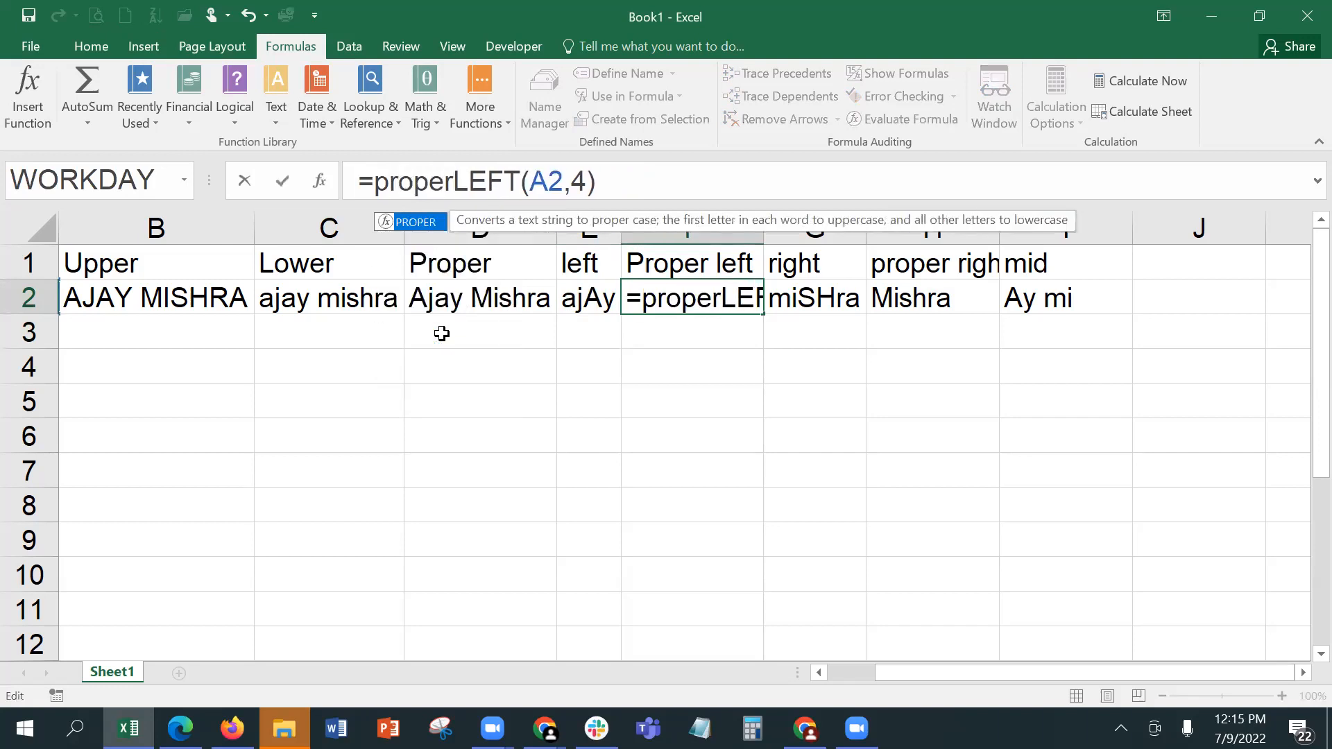
double_click(423, 221)
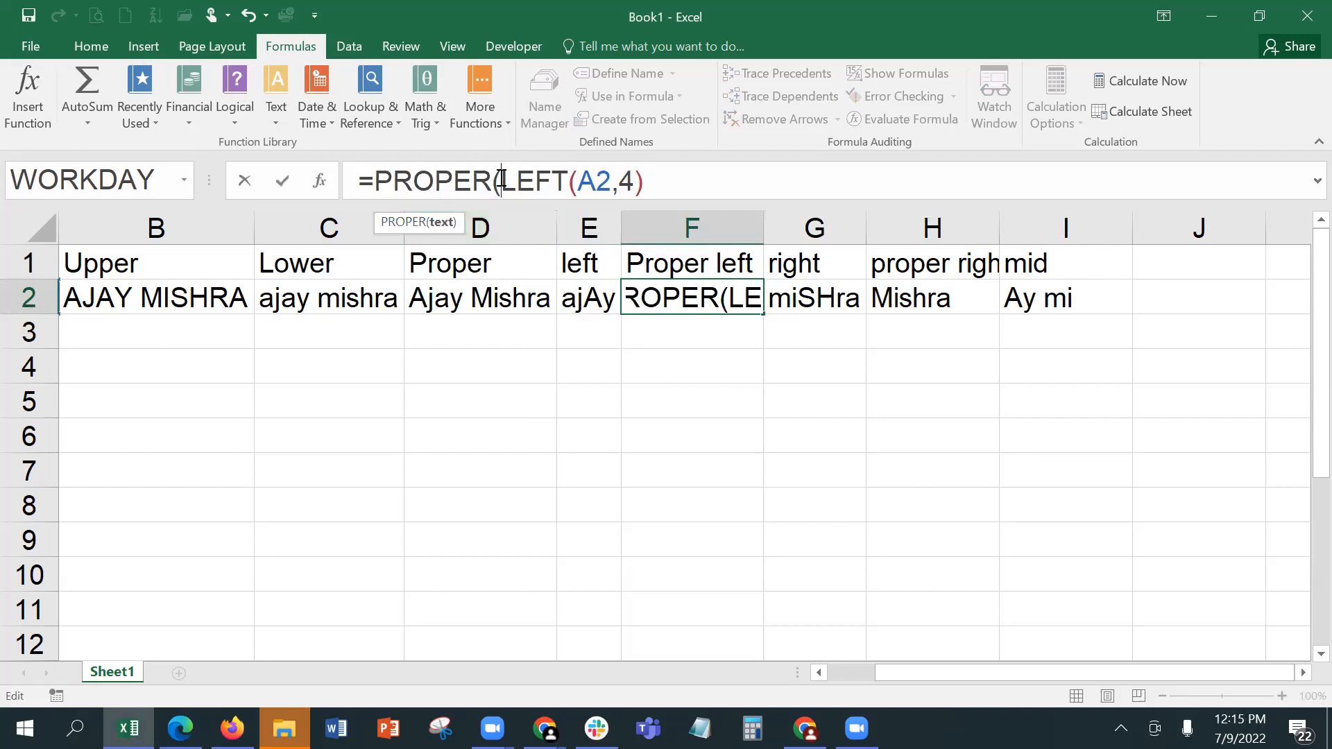
left_click(655, 189)
type(")")
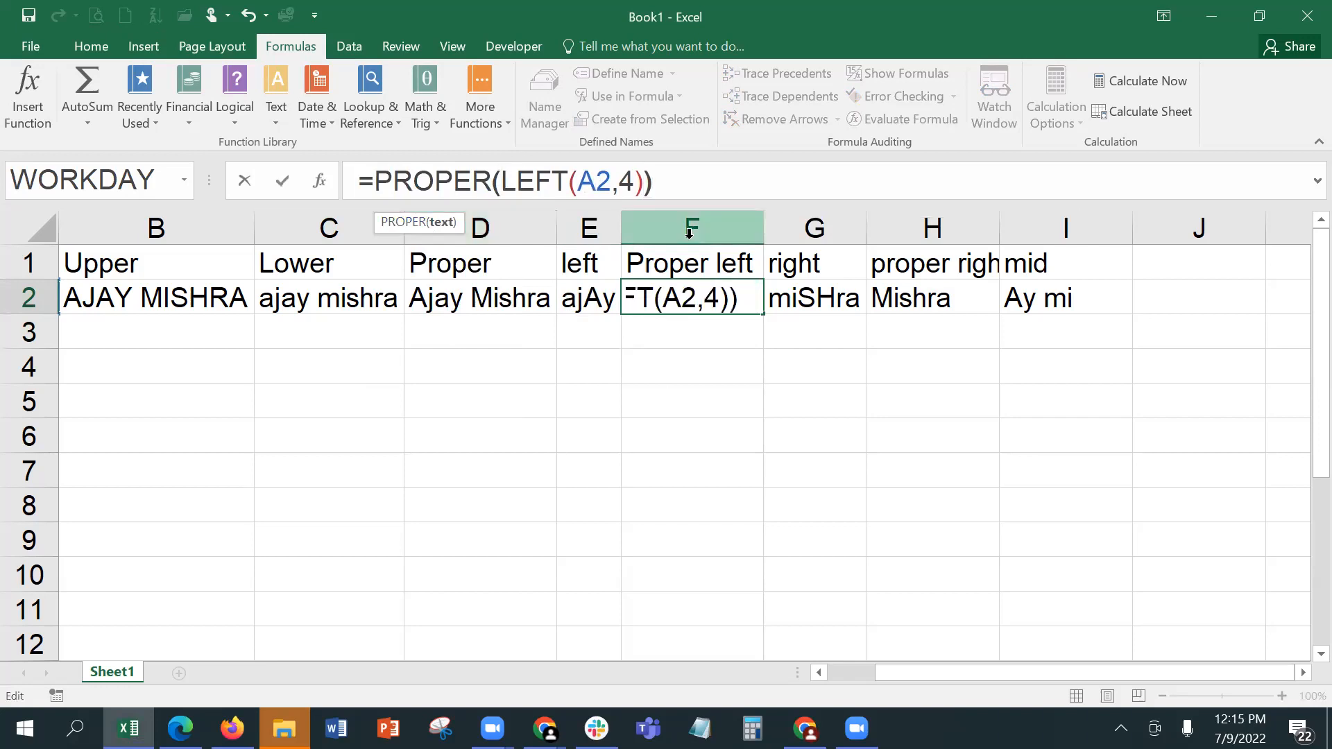
key("Return")
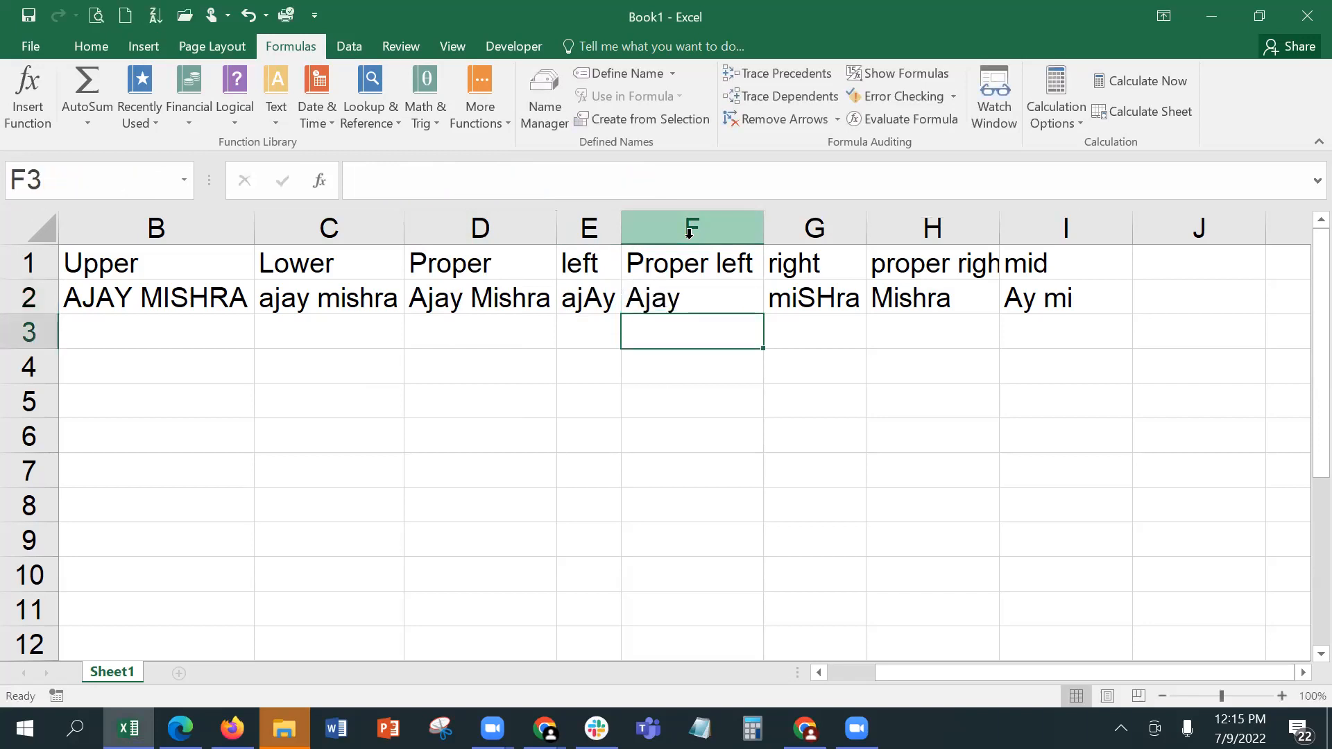
Step: Review the nested formula in F2 against the separate LEFT formula in E2 and the PROPER formula in D2
key("Up")
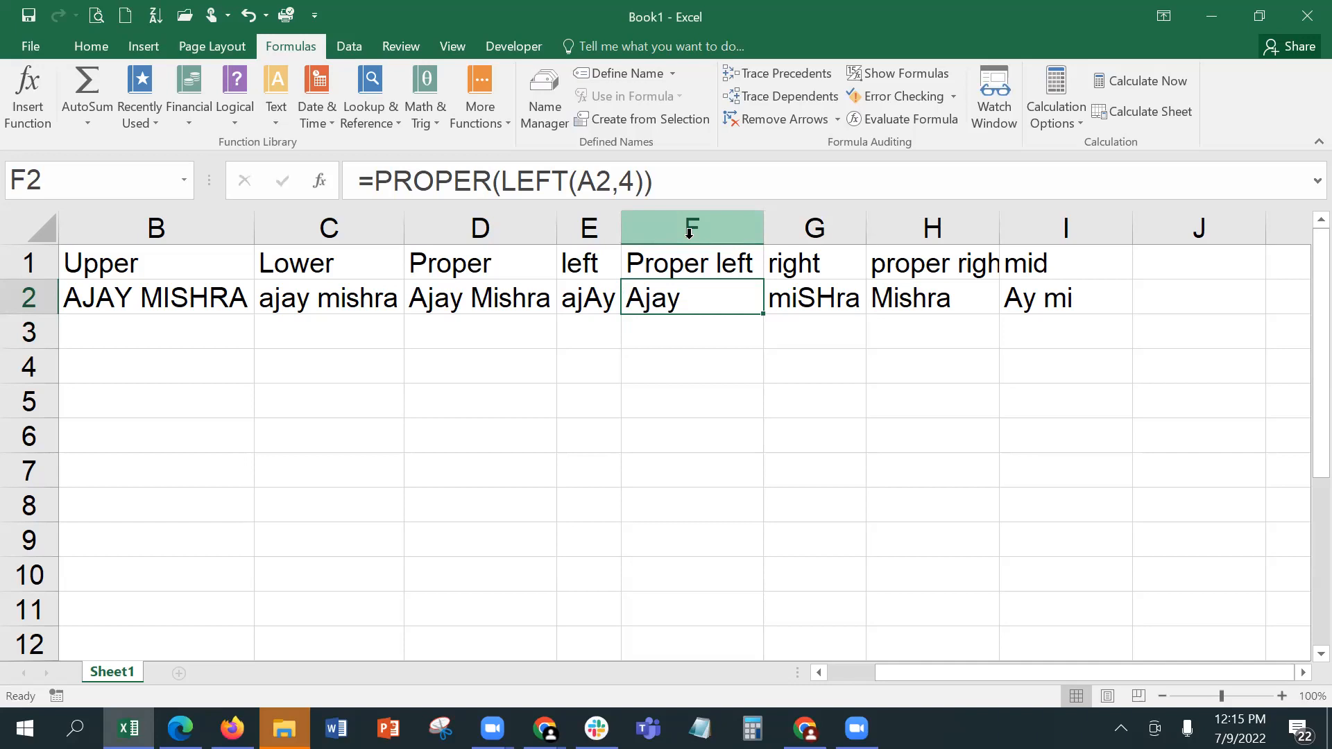
left_click(587, 297)
left_click(656, 297)
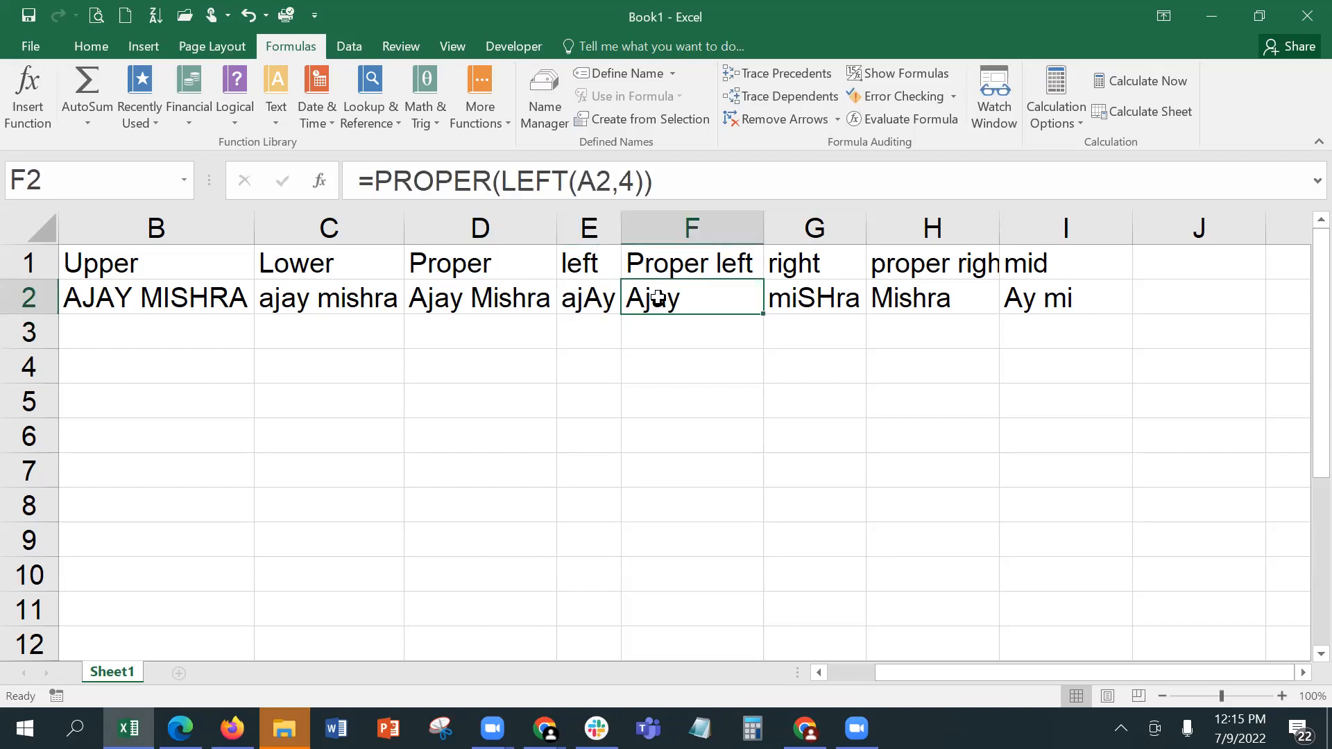
left_click(664, 353)
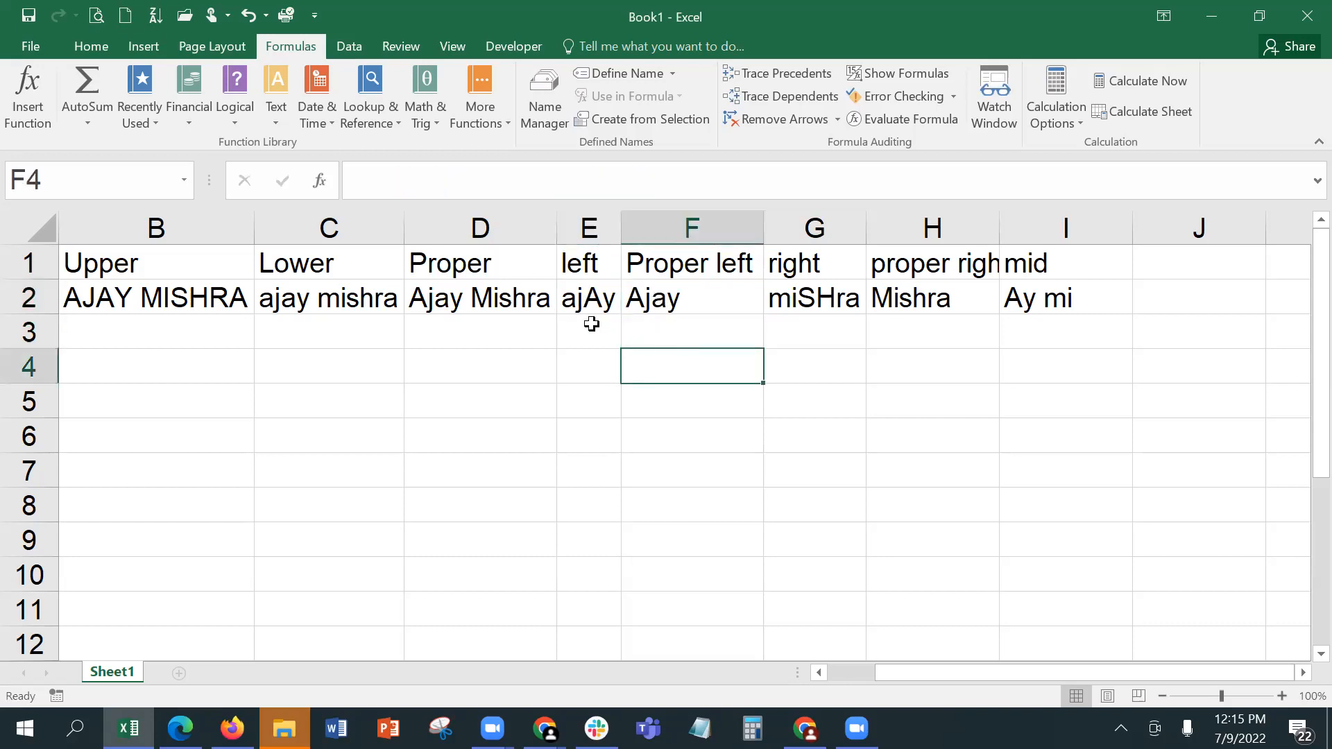
left_click(591, 324)
left_click(679, 337)
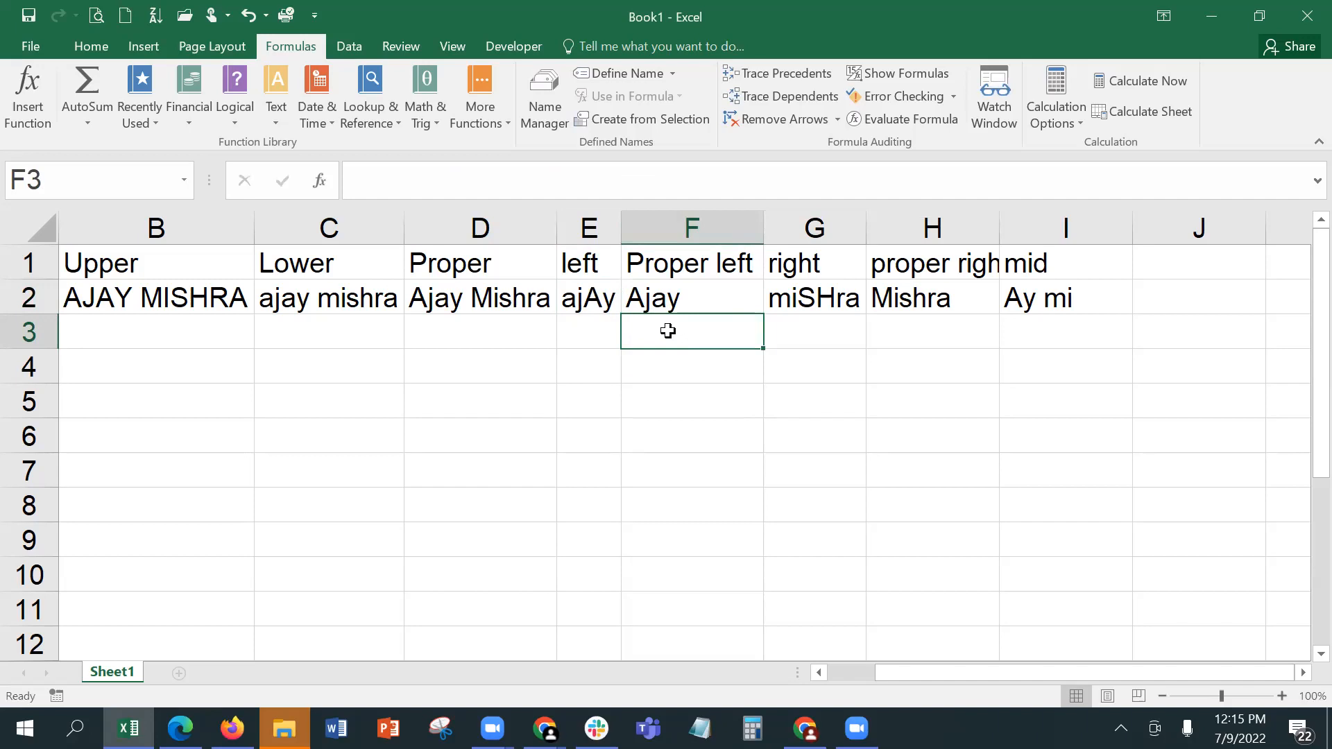
left_click(665, 293)
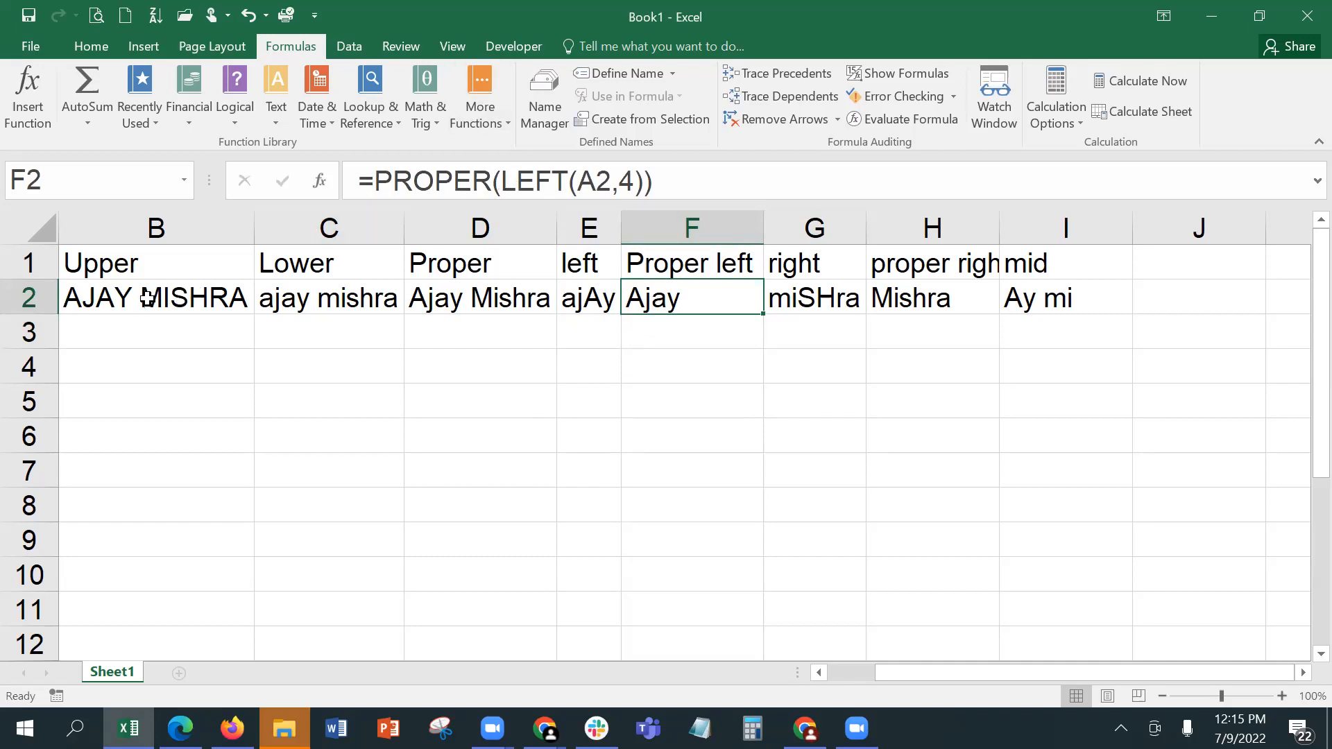
left_click(467, 287)
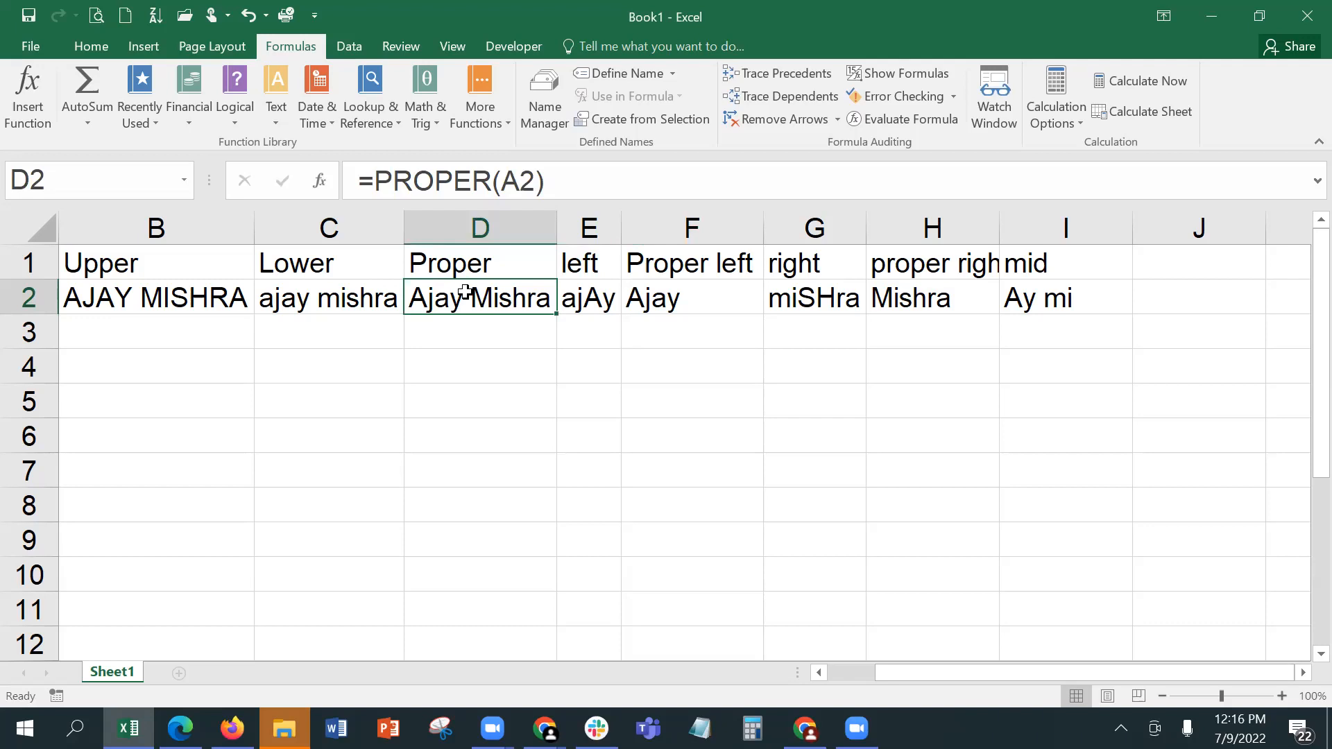
Step: Examine how the PROPER formula in H2 refers to the RIGHT formula in G2, and compare it with F2
left_click(934, 288)
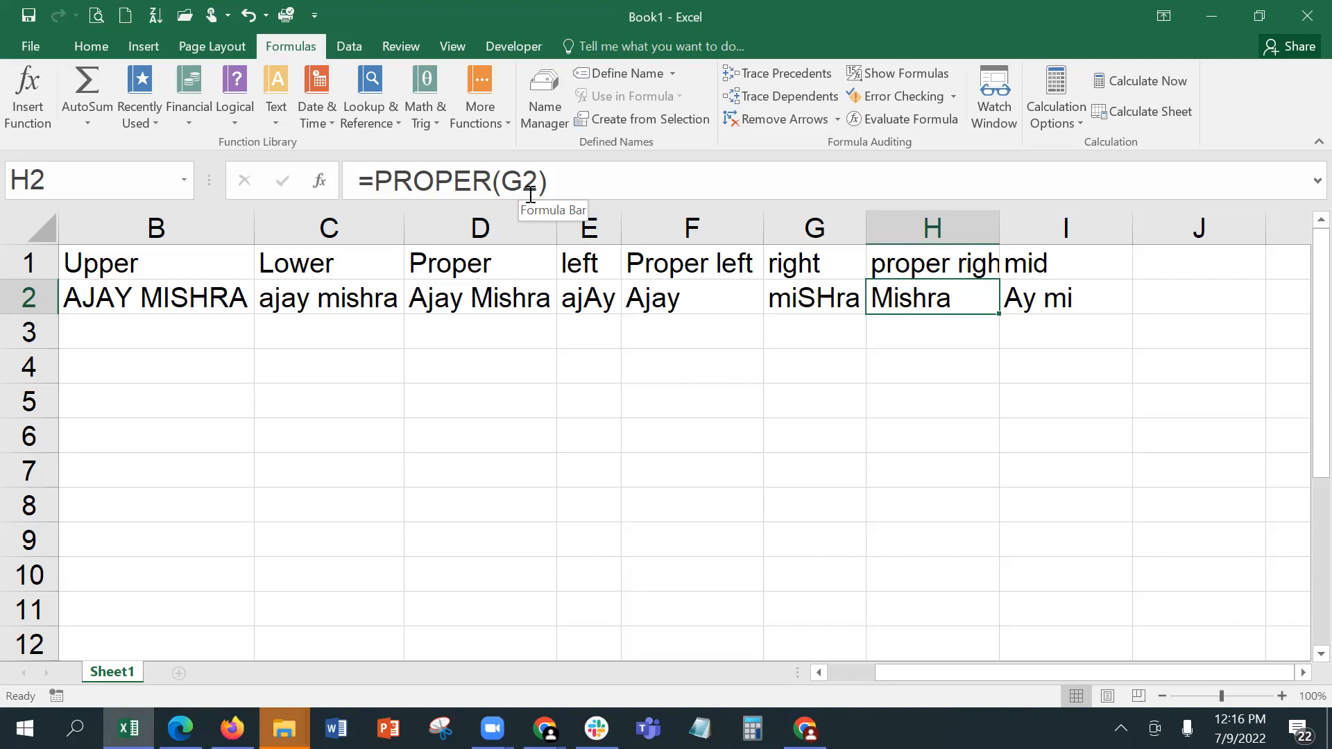
left_click(734, 285)
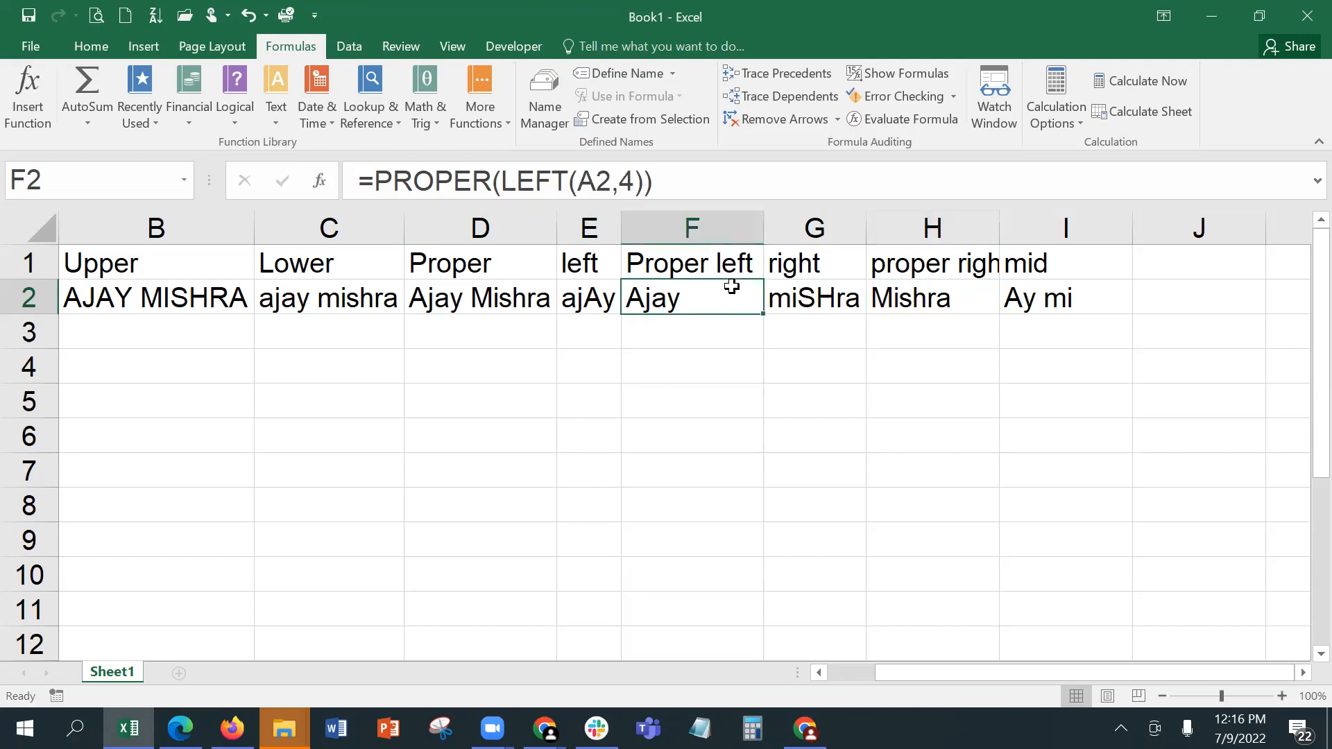
left_click(890, 303)
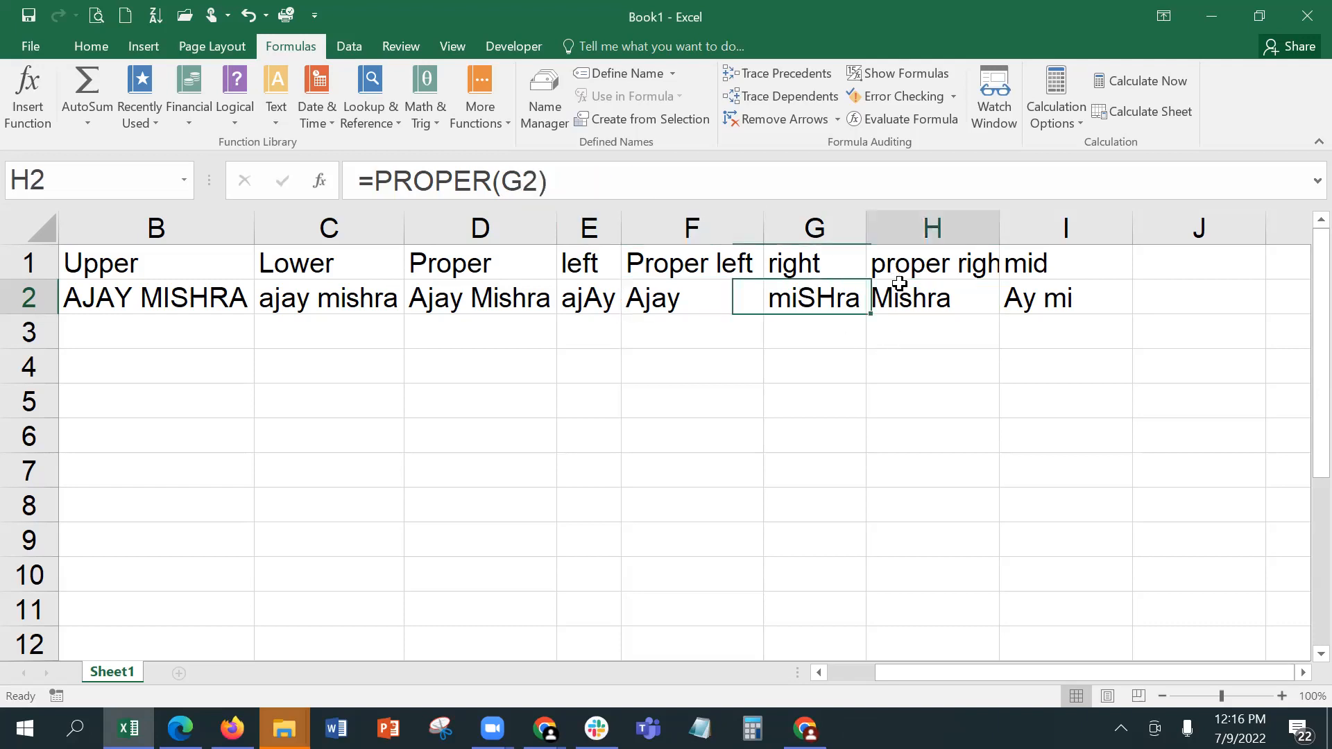
left_click(797, 295)
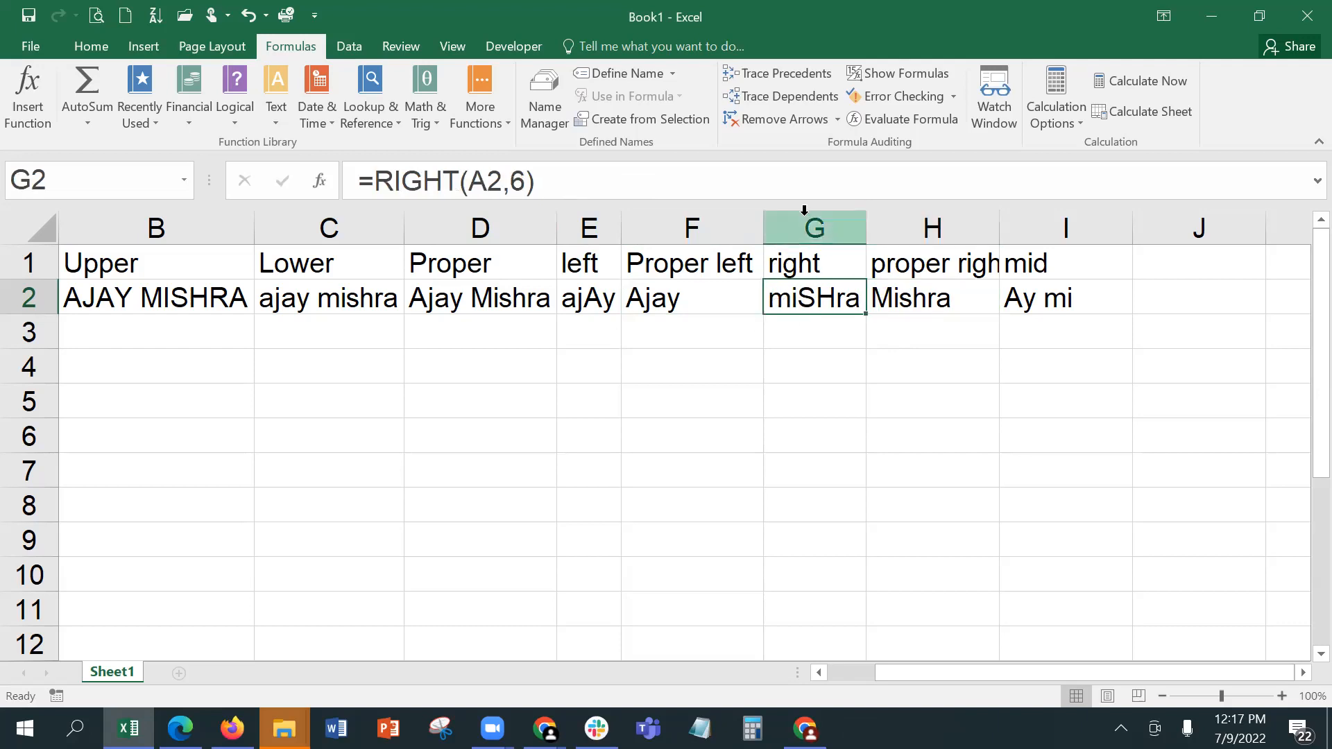
left_click(905, 301)
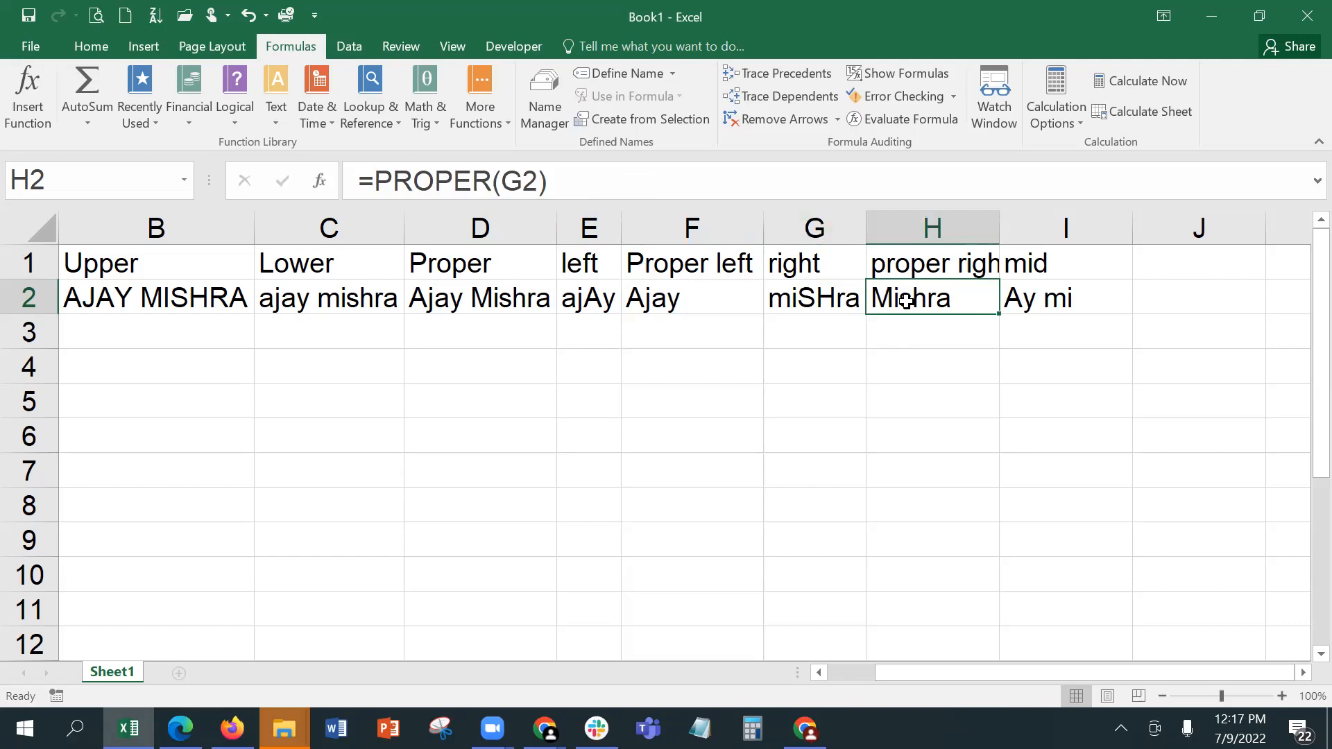
double_click(907, 300)
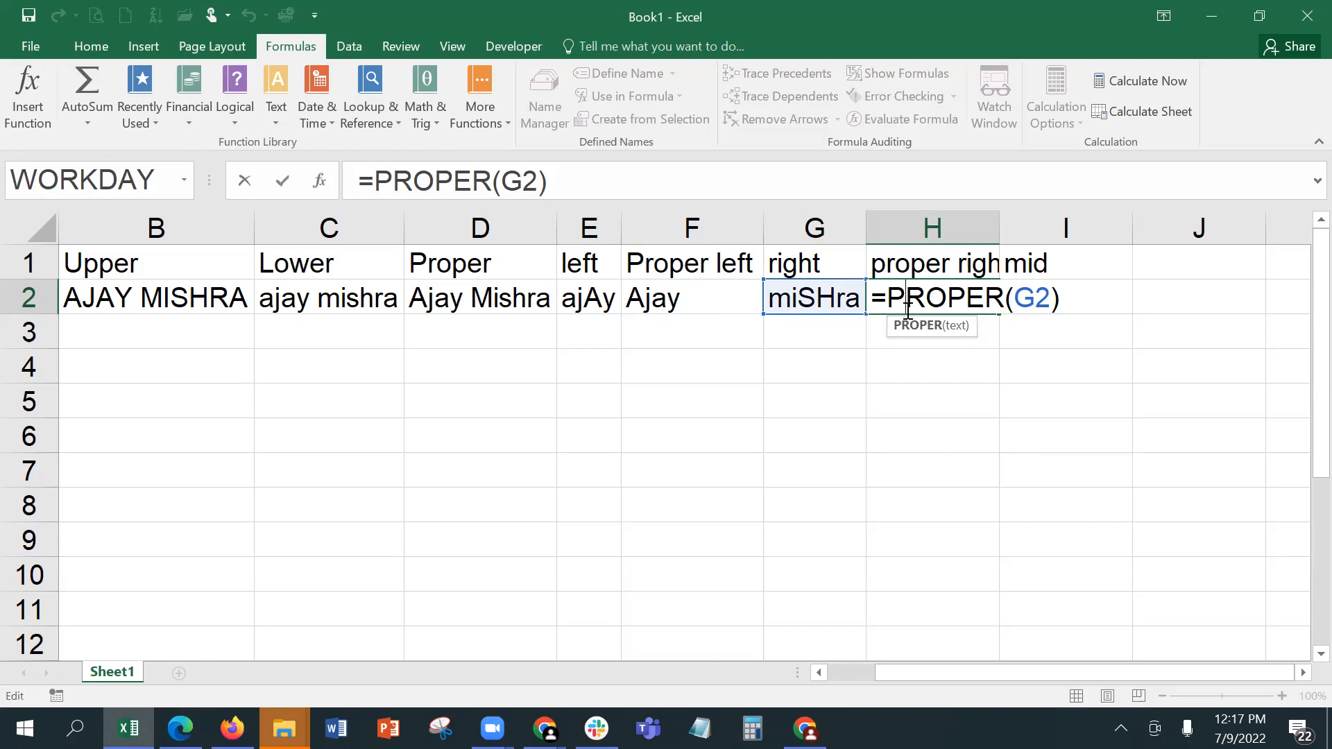
key("ctrl+Return")
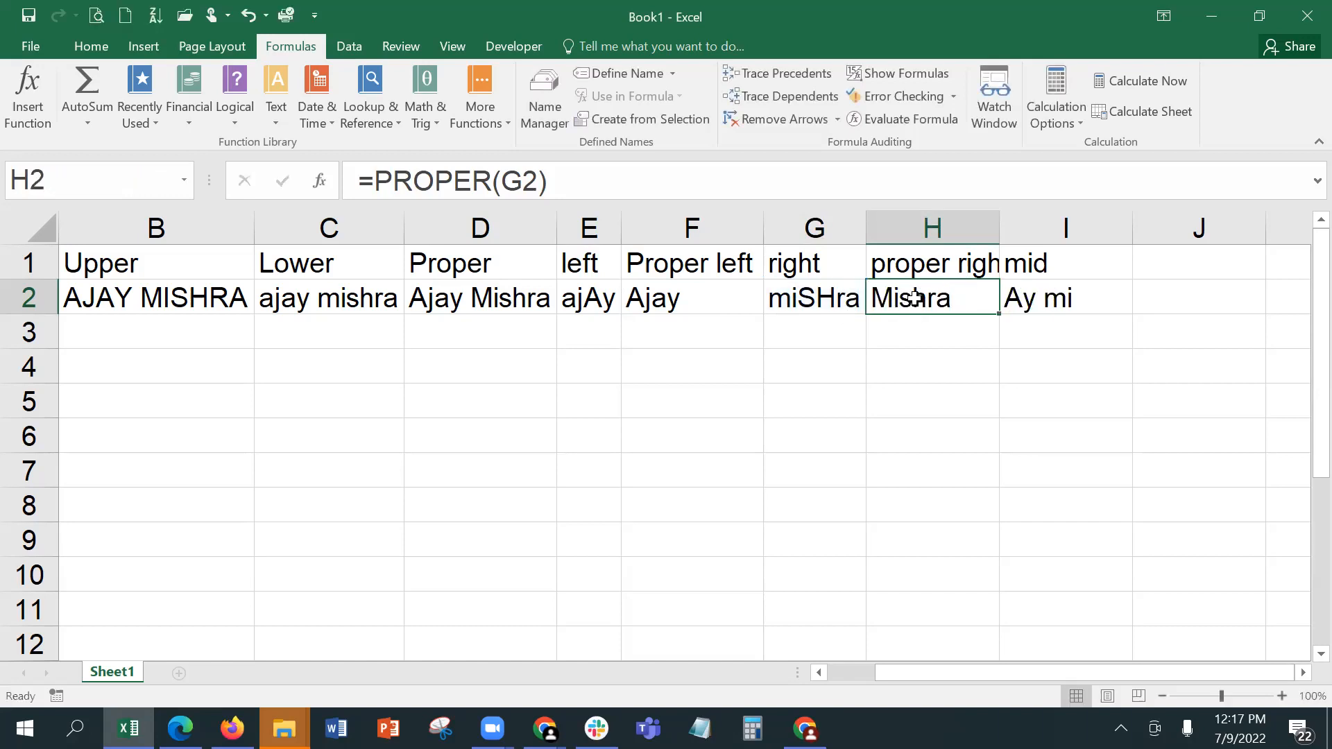
left_click(796, 299)
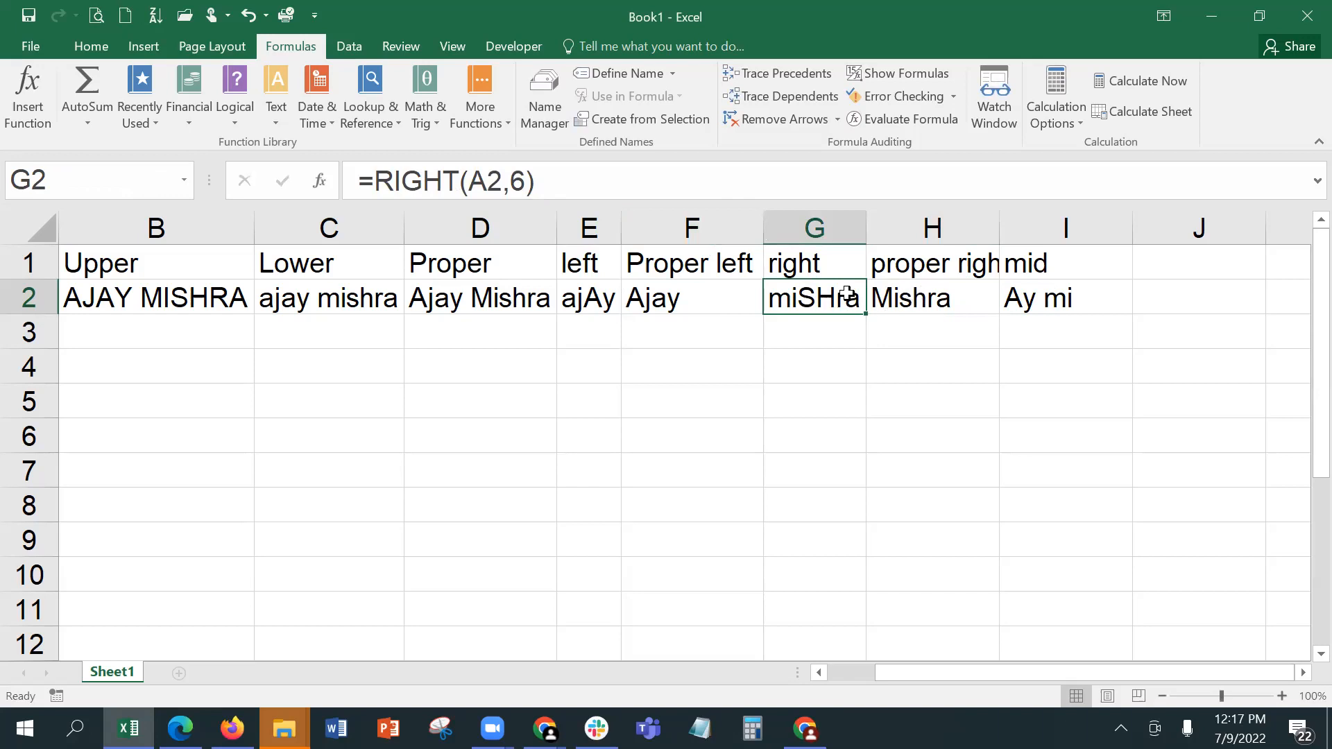
left_click(921, 286)
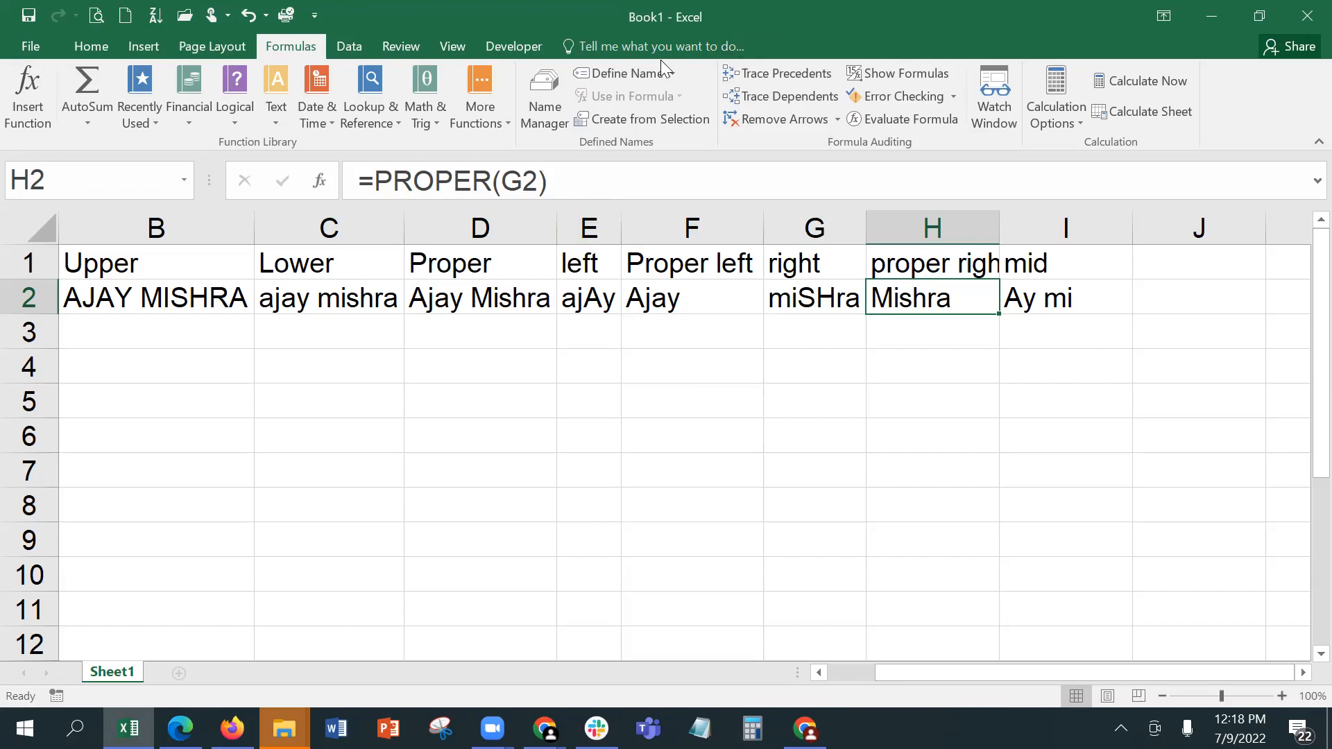
Step: Enter the heading "find" in cell J1
left_click(1138, 266)
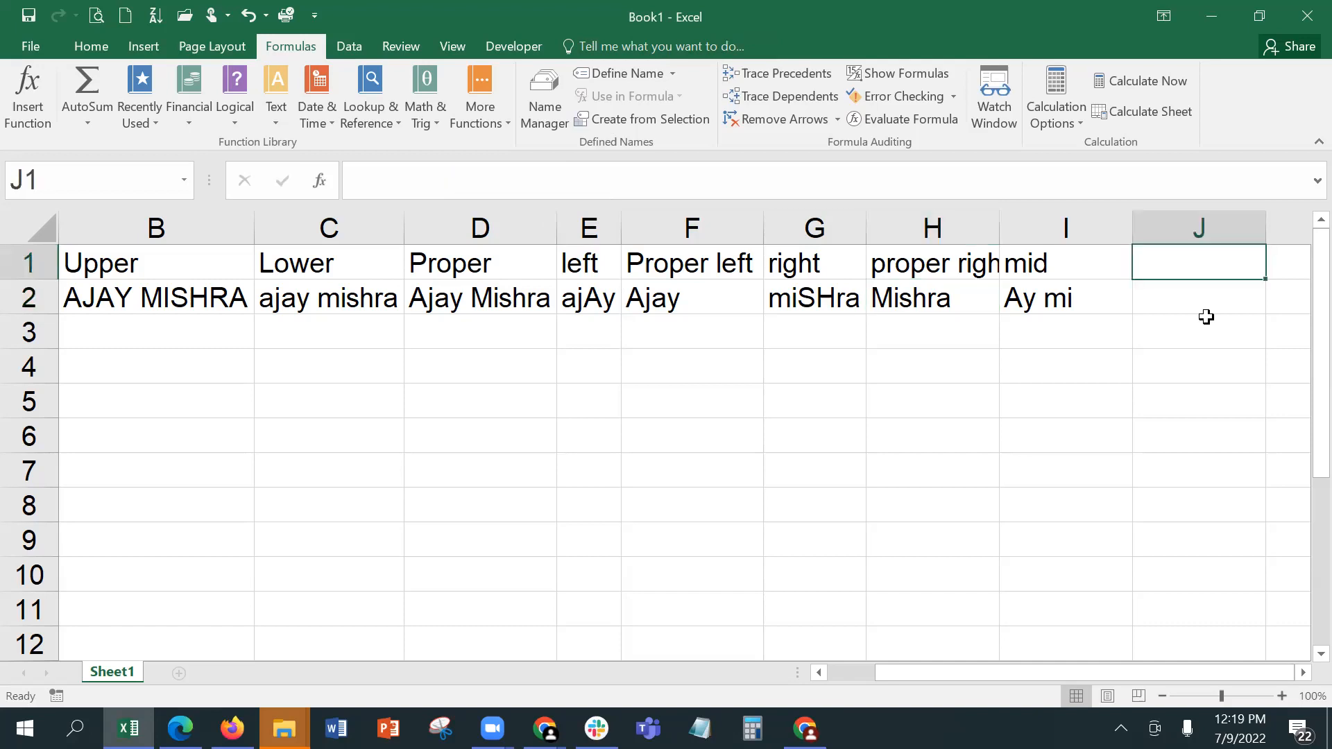
type("find")
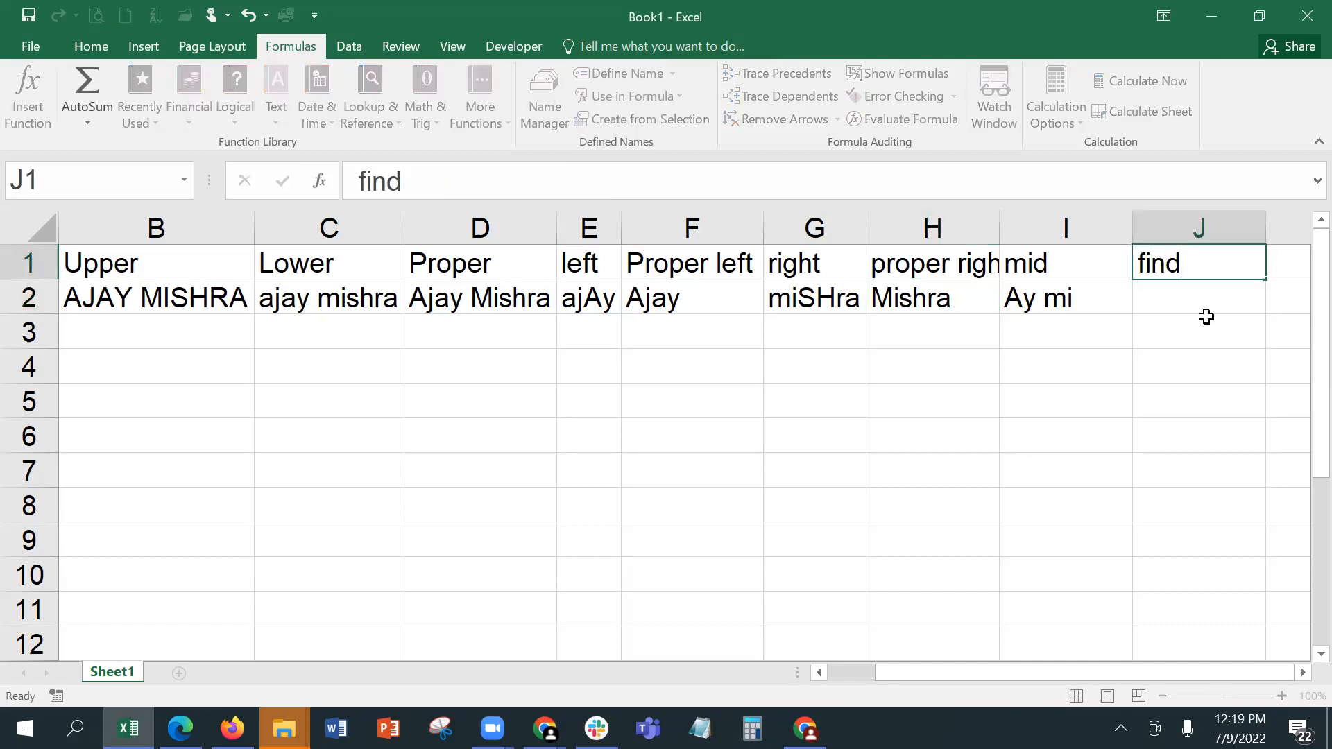
key("Return")
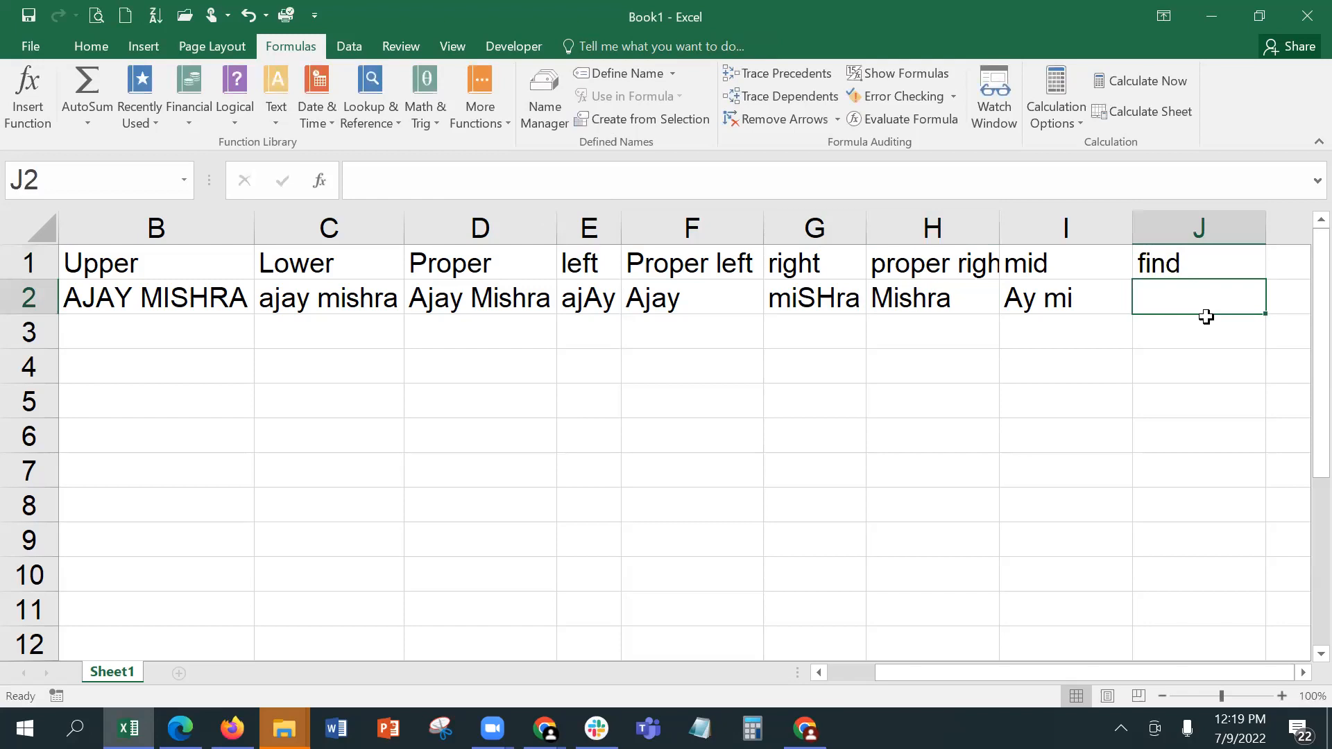
Step: Enter a FIND formula in J2 that searches for "y" within A2, with a start number of 1
type("=f")
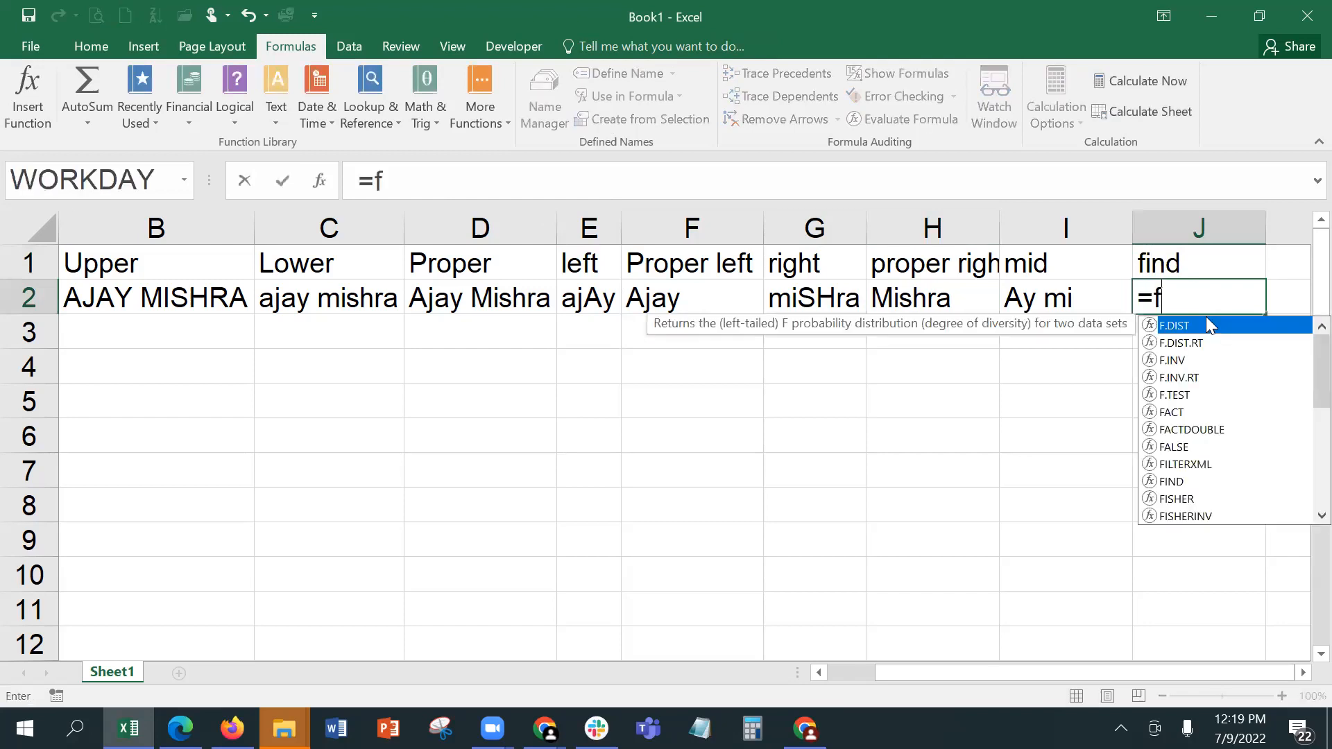
type("ind")
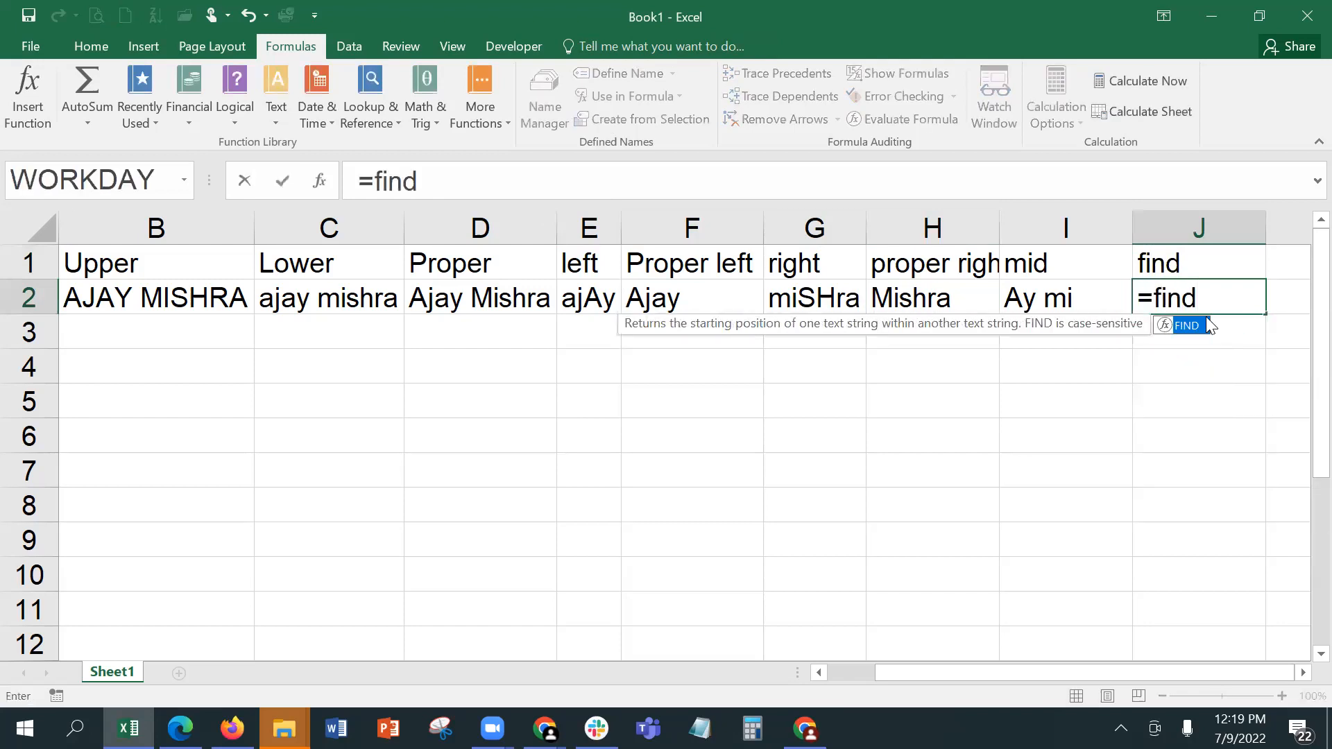
key("Tab")
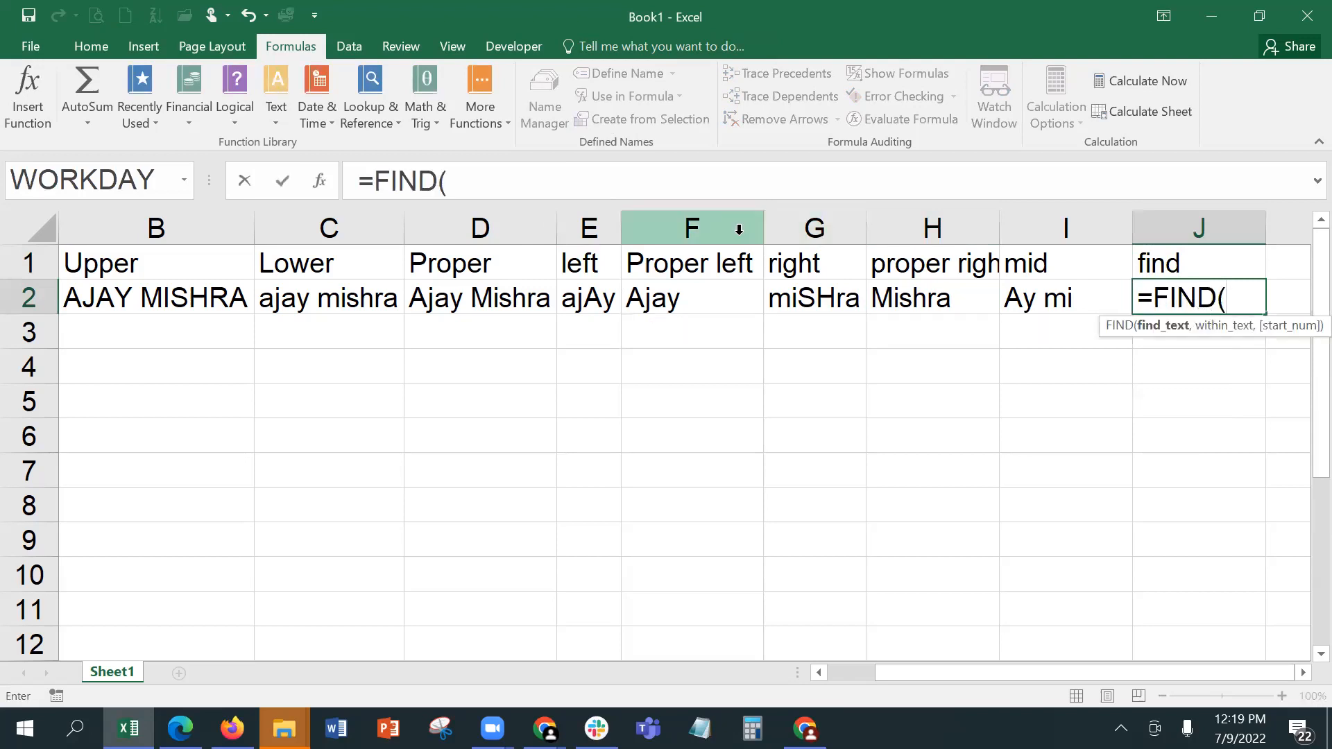
left_click(320, 182)
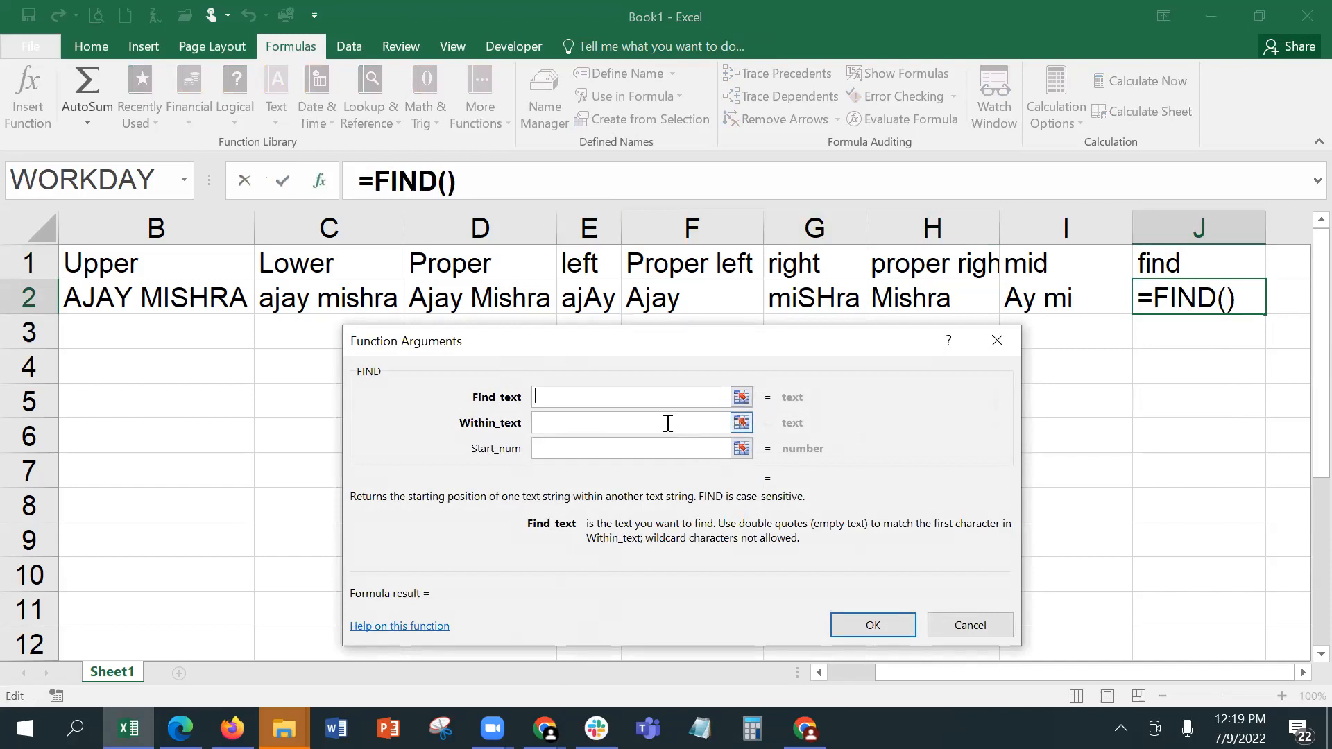
type("y")
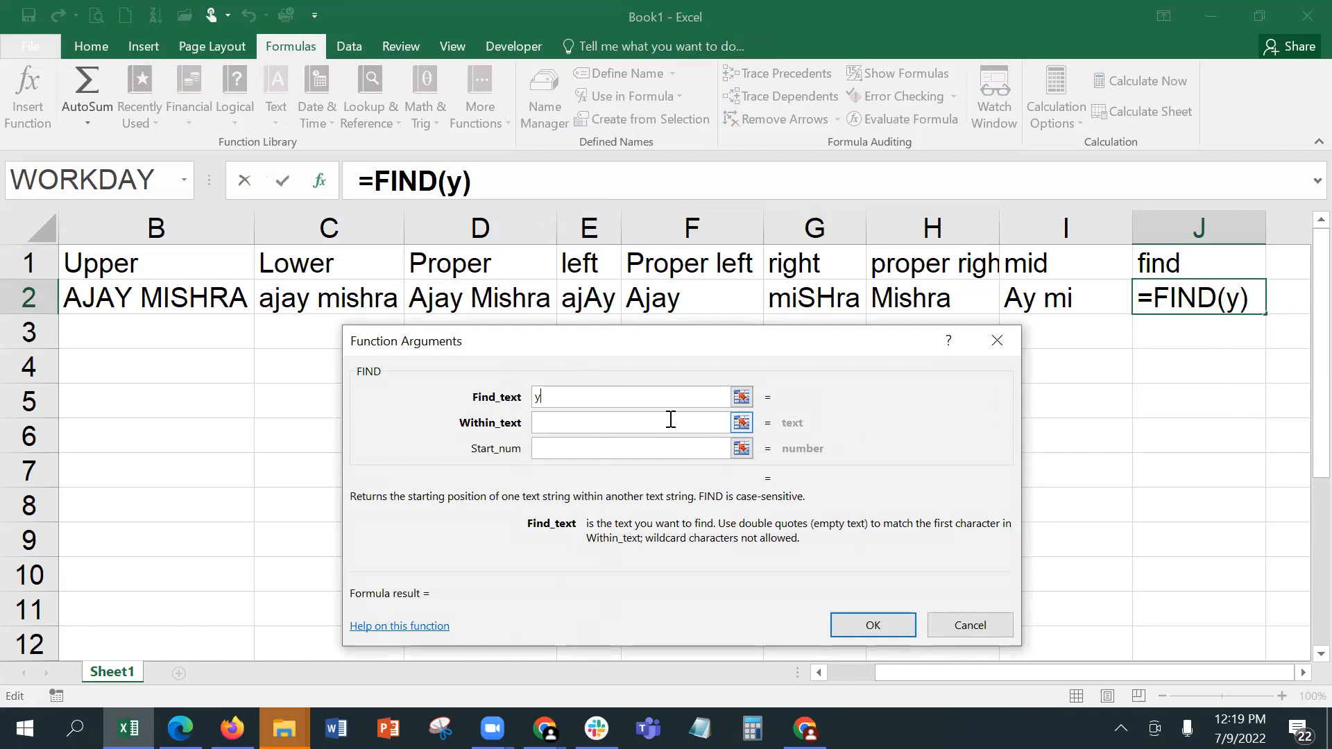
left_click(668, 422)
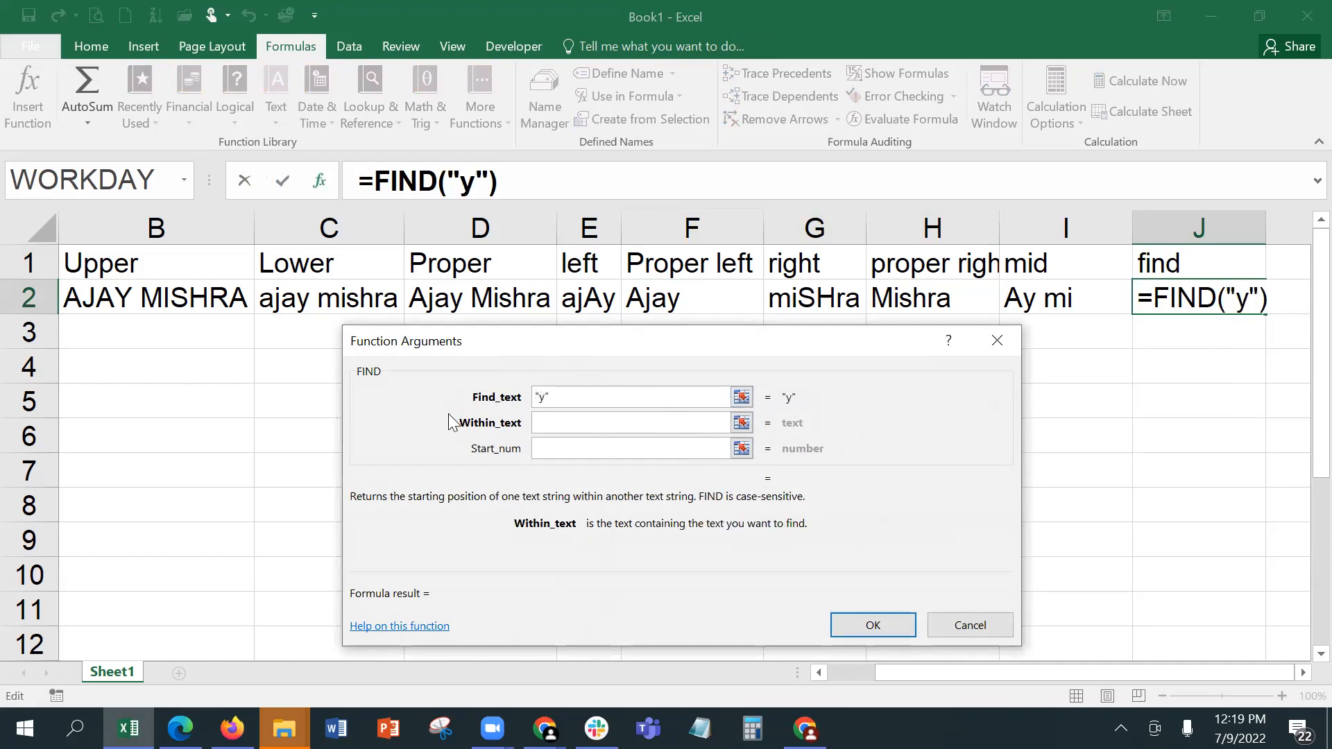
left_click(846, 673)
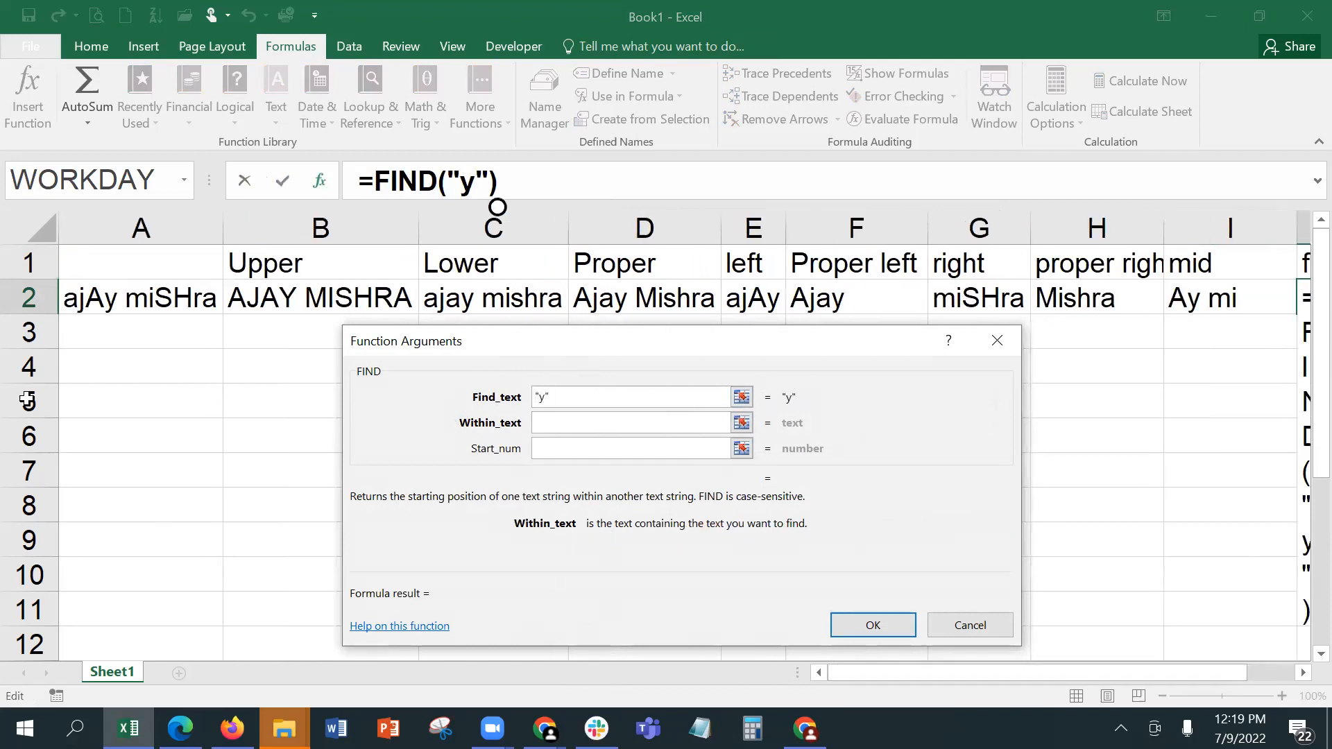
left_click(100, 295)
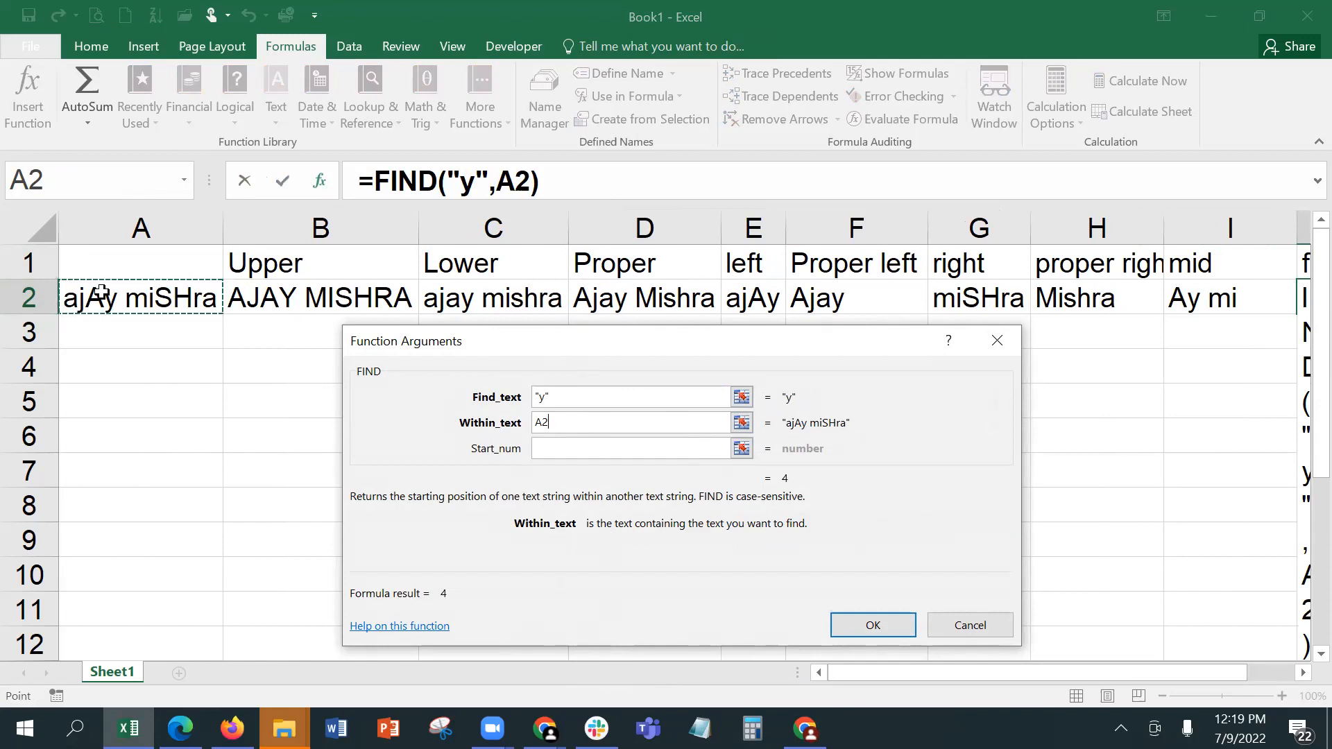
left_click(560, 451)
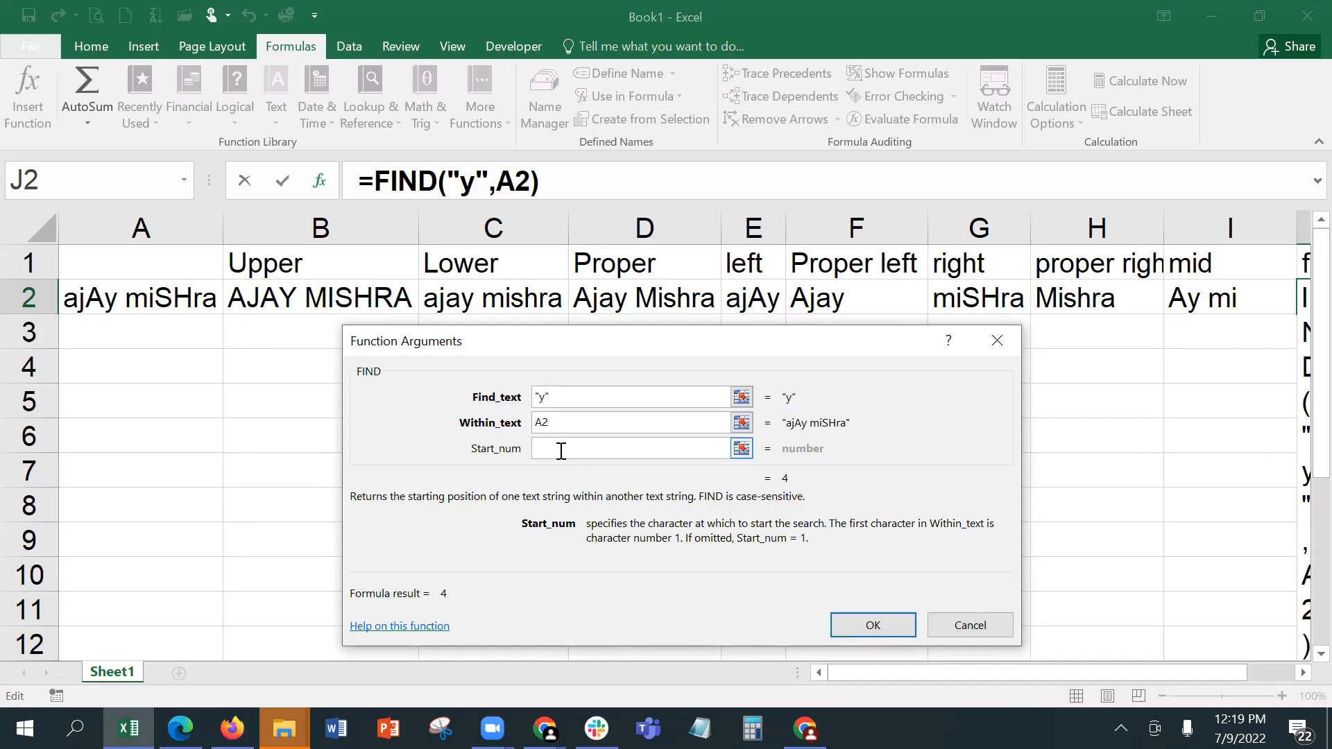
type("1")
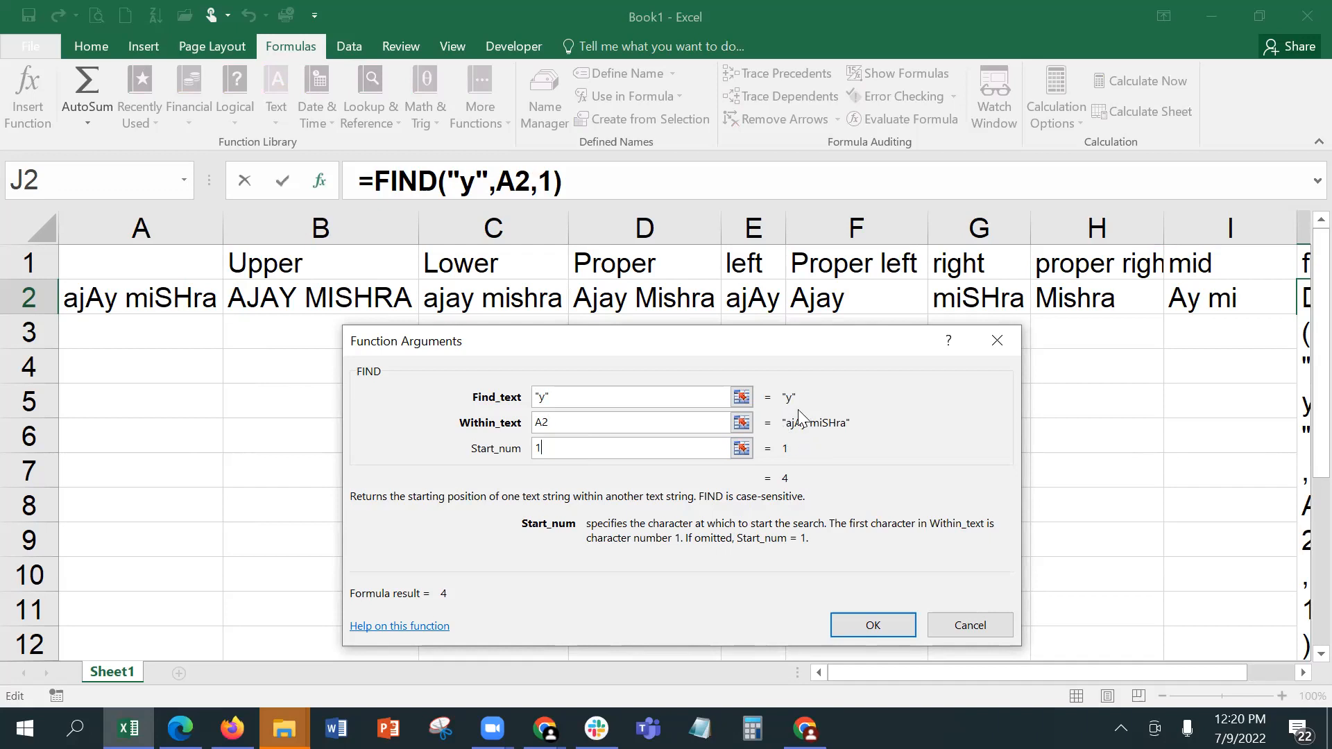
left_click(846, 621)
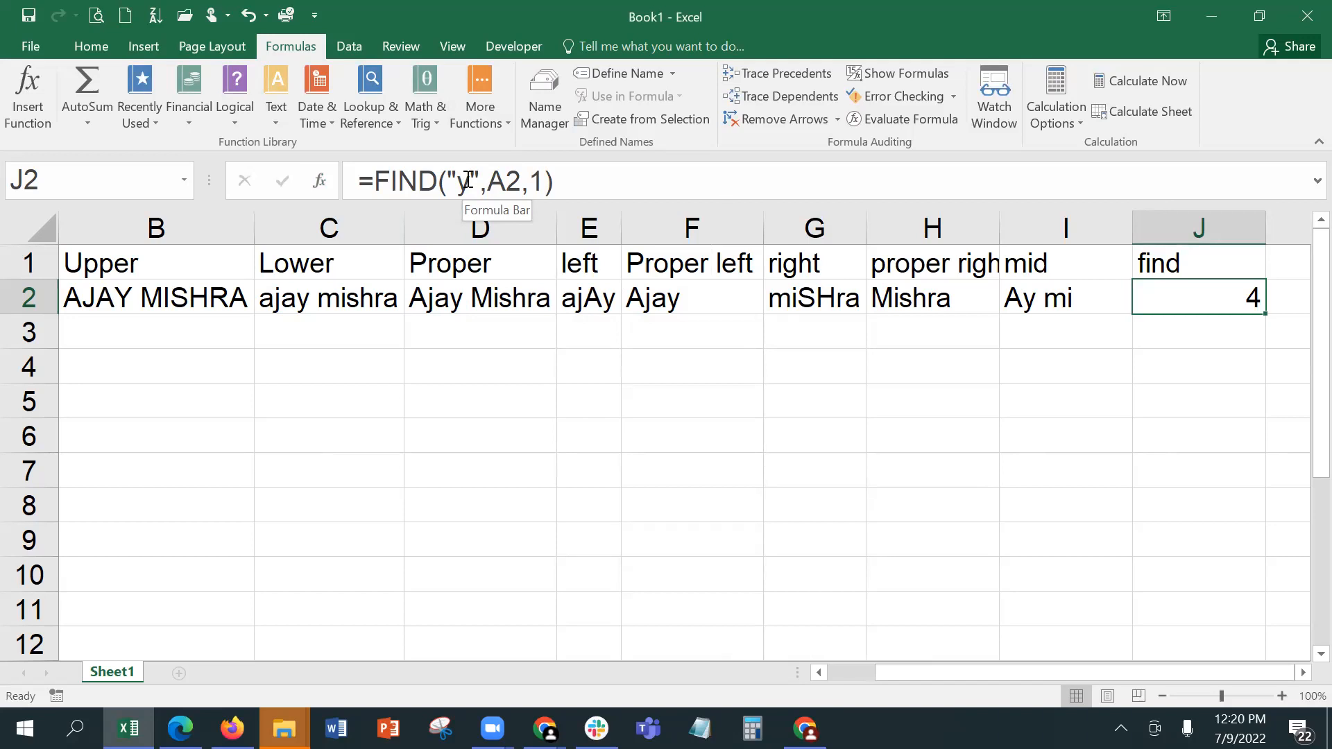
Step: Review the function arguments of the FIND formula in J2 and leave them without editing
left_click(1302, 673)
left_click(1303, 673)
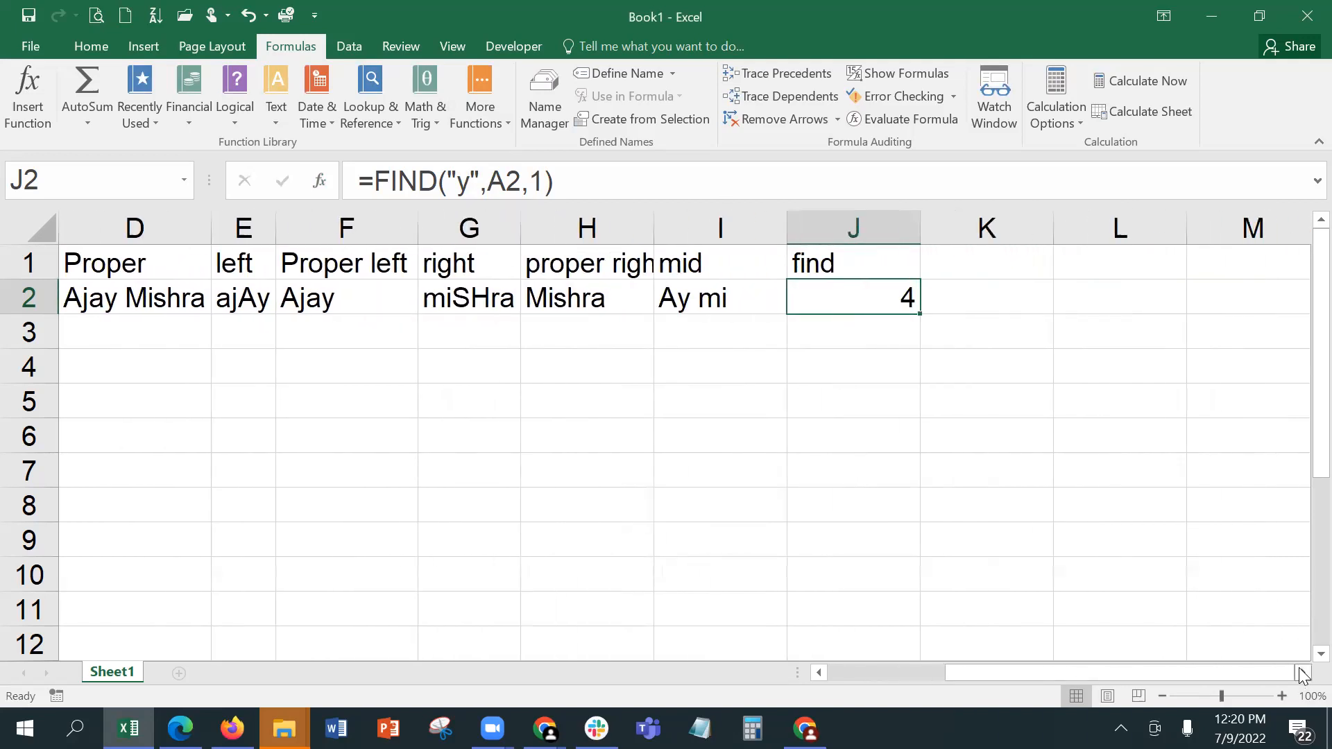
left_click(1302, 672)
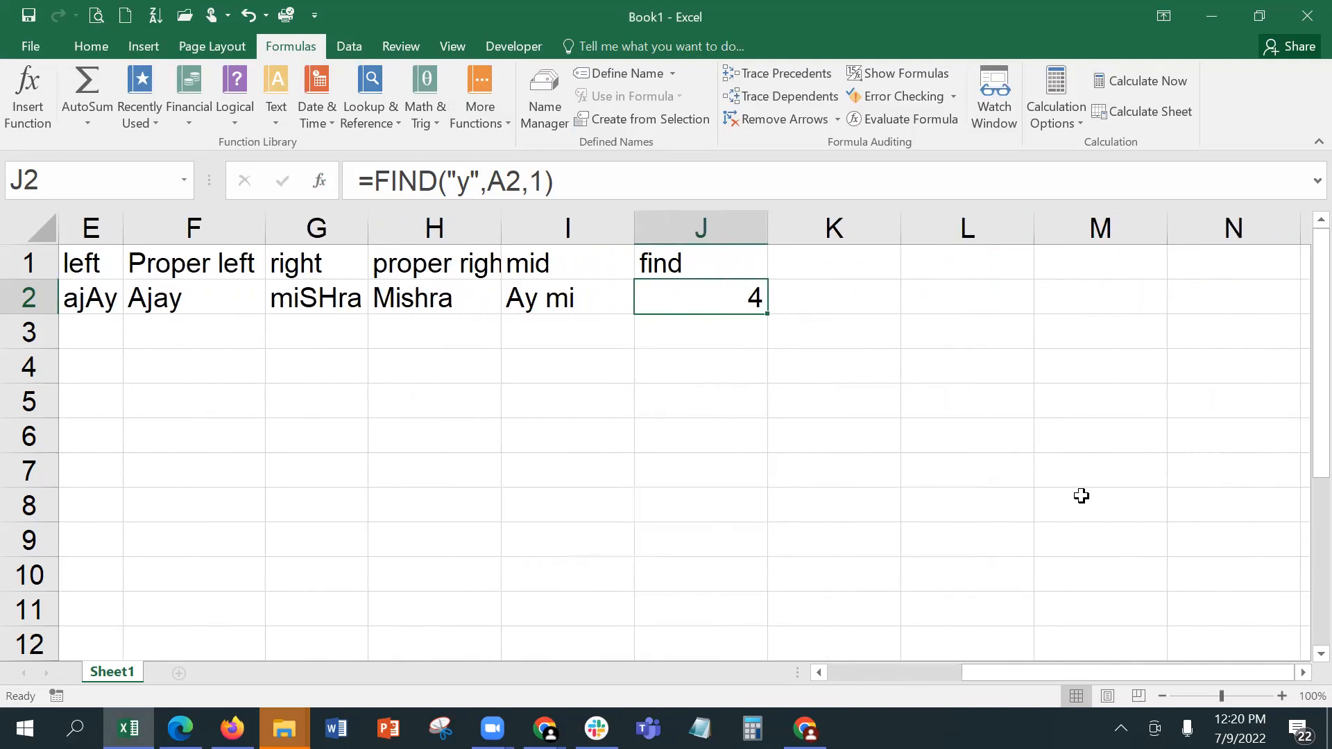
left_click(326, 184)
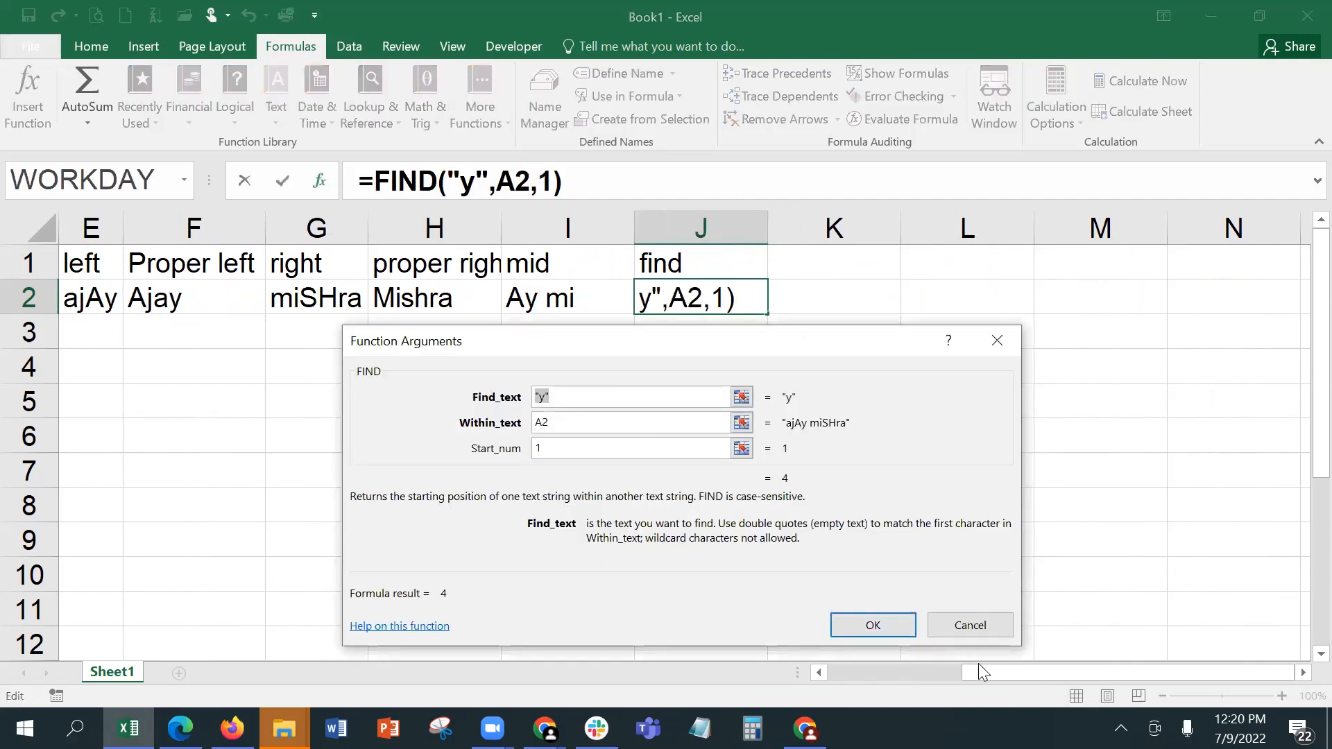
left_click(969, 614)
left_click(687, 398)
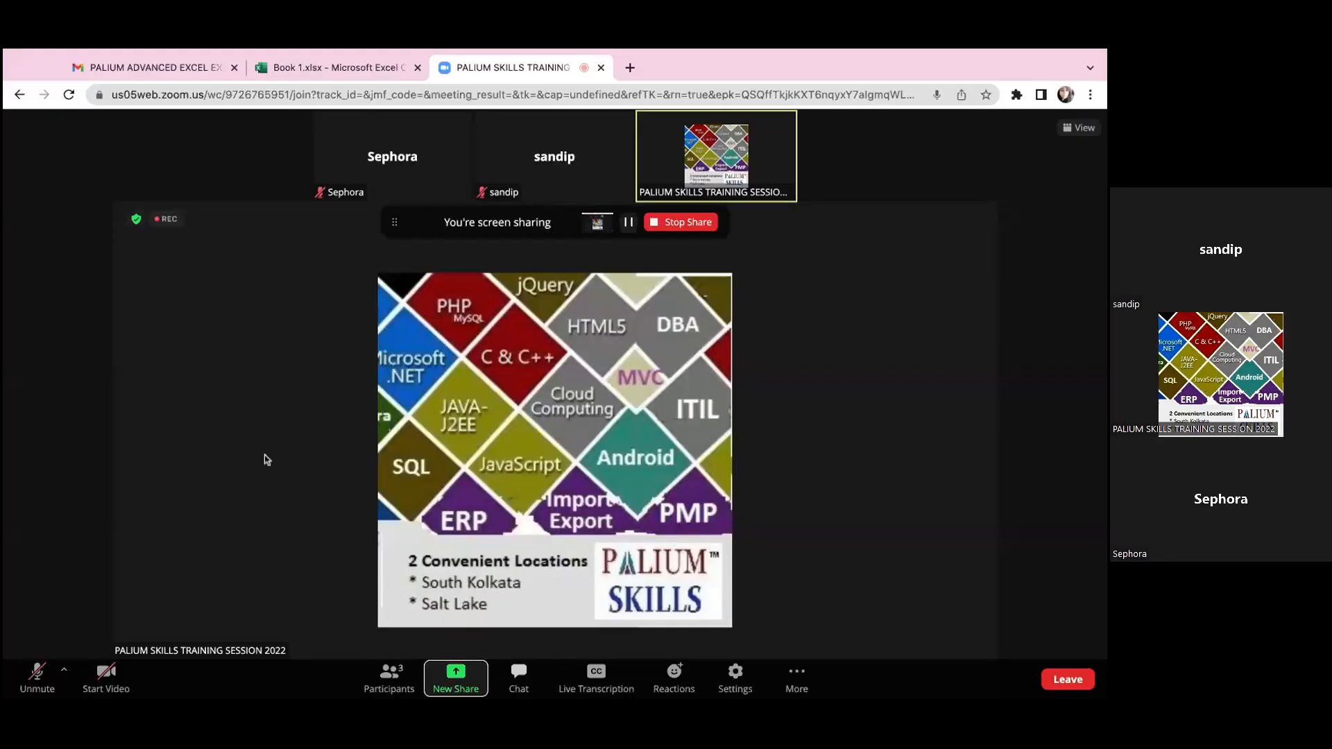
Step: Switch to Book 1.xlsx in Excel for the web and enter =LEFT(A2,4) in F2 under Proper Left
left_click(333, 67)
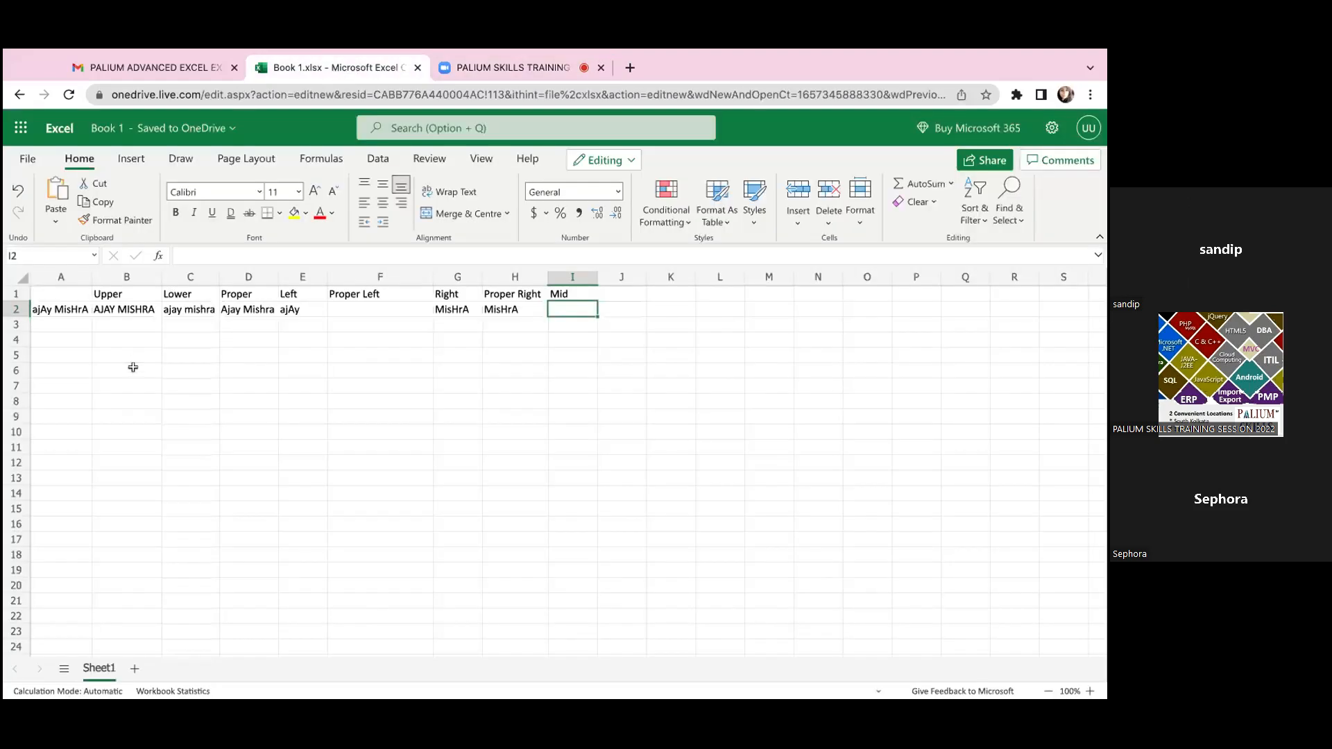
left_click(506, 68)
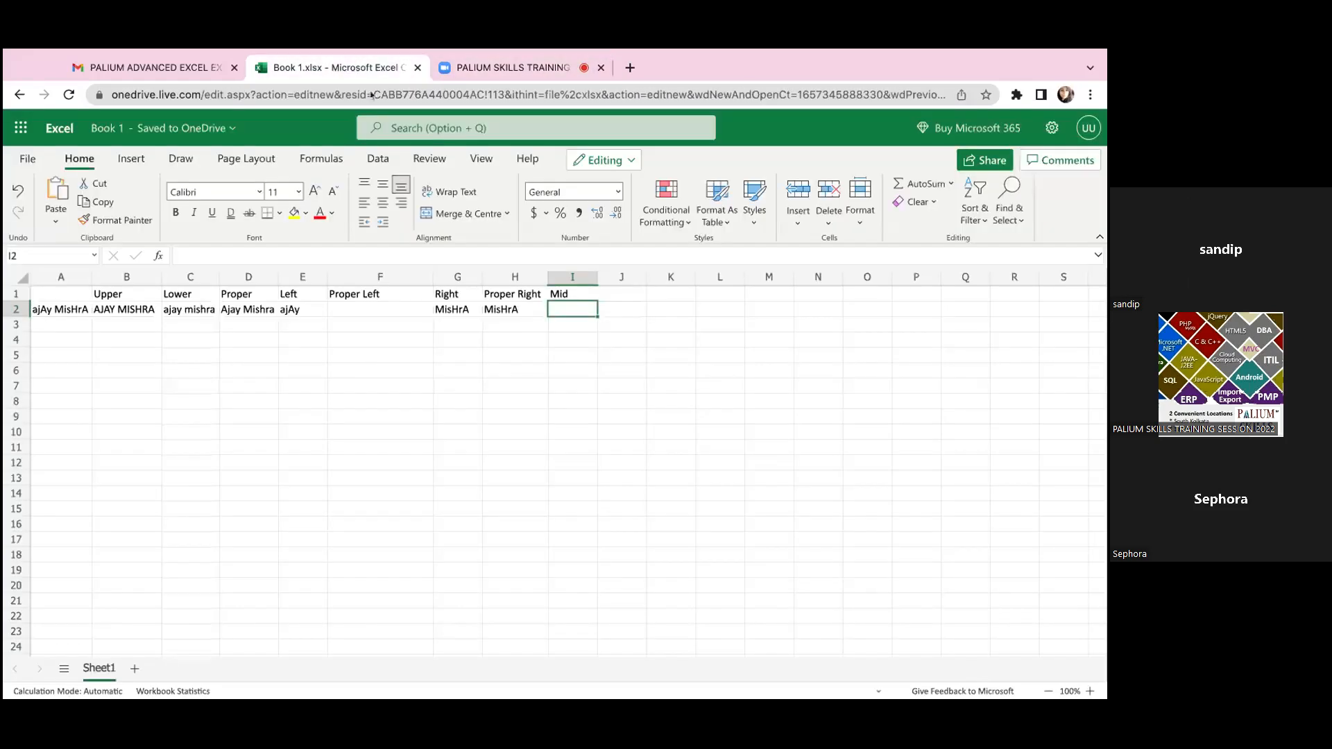
left_click(333, 67)
left_click(314, 308)
left_click(401, 317)
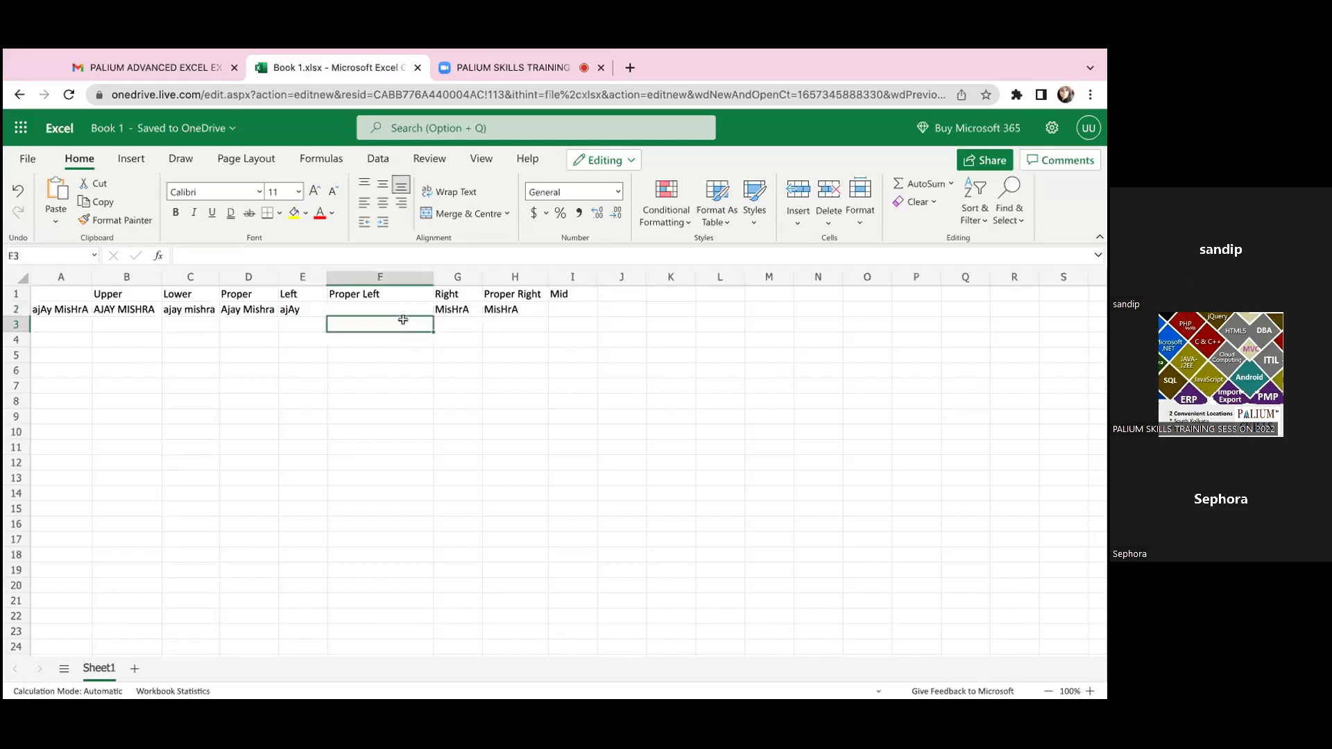
type("=L")
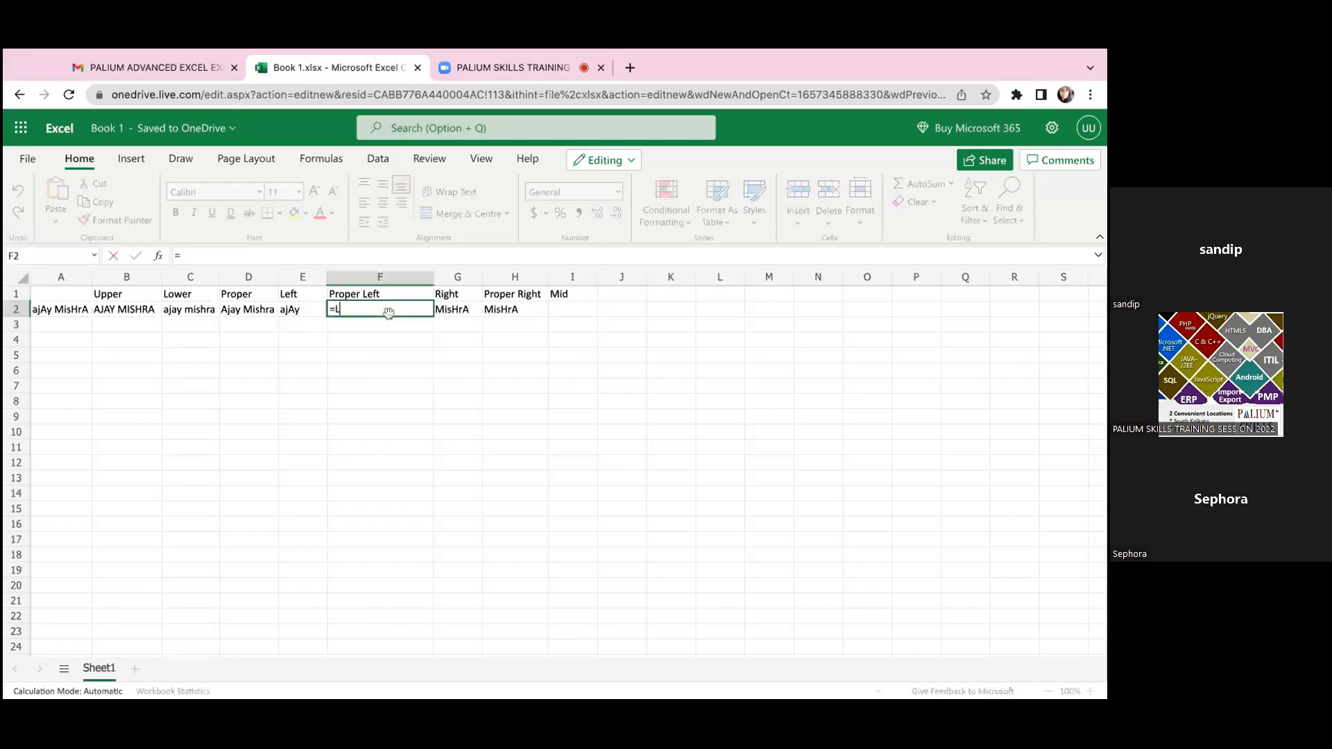
type("EFT(")
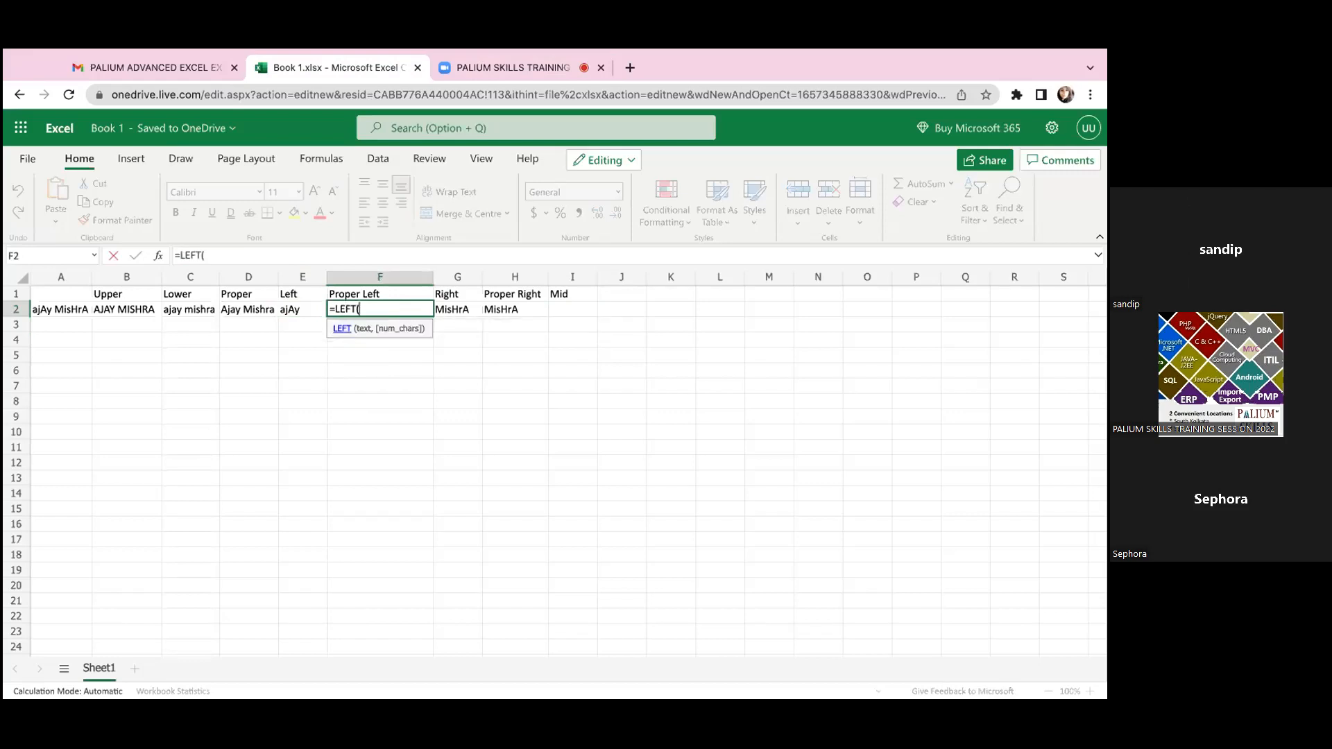
type("A")
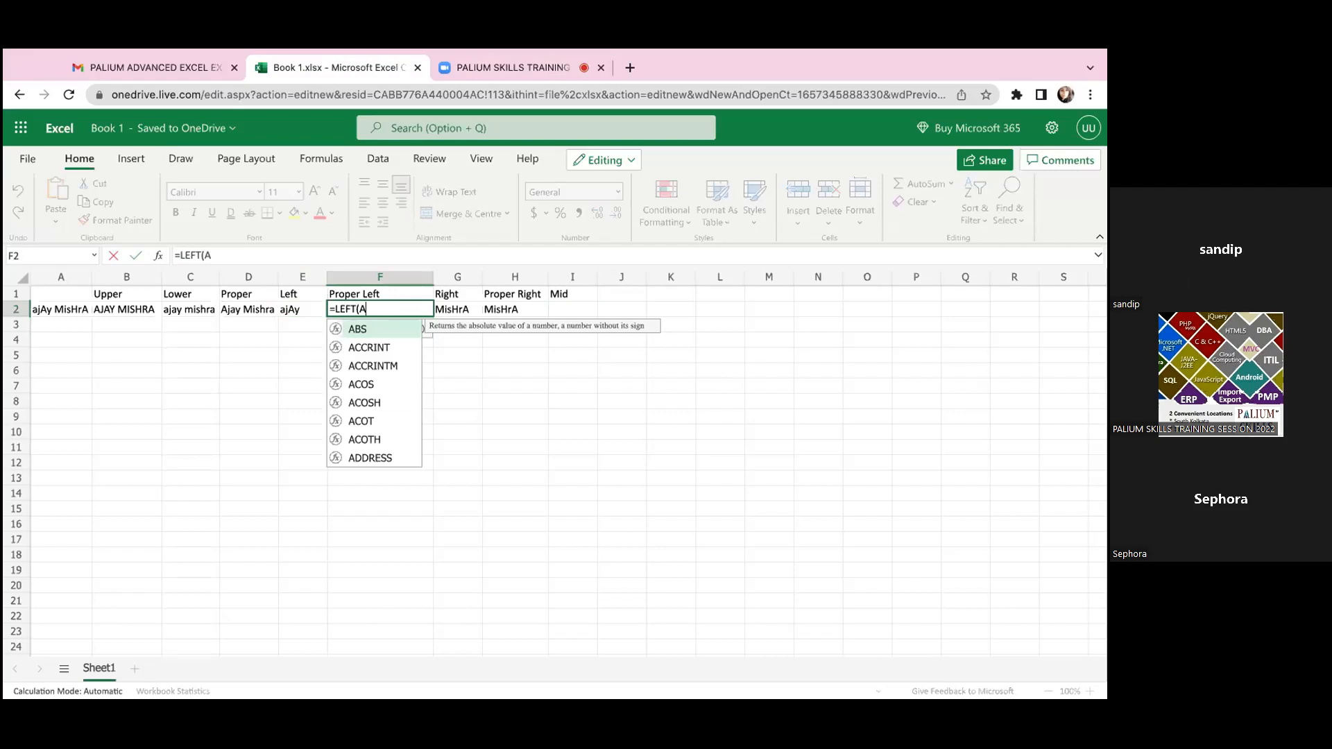
type("2,")
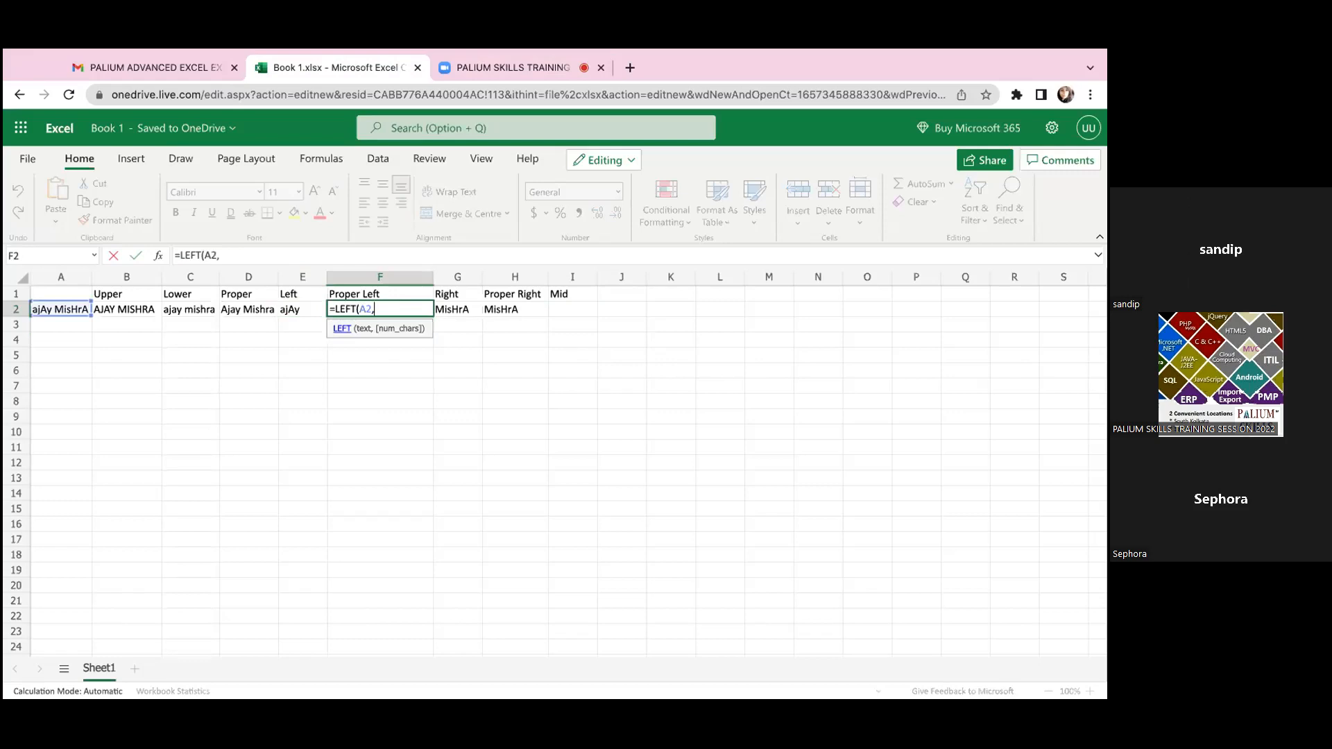
type("4)")
key("Return")
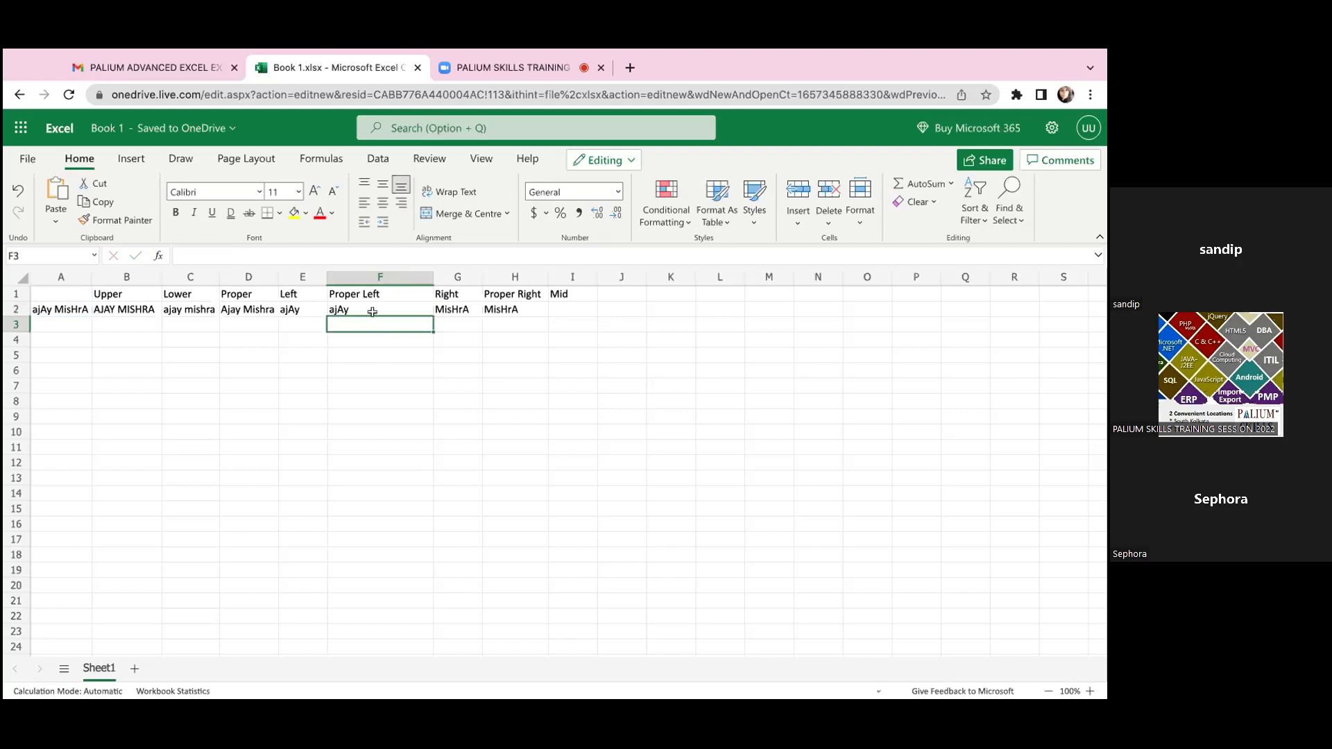
Step: Wrap the LEFT formula in F2 with PROPER, entering it as =Proper (LEFT(A2,4))
left_click(372, 312)
left_click(176, 255)
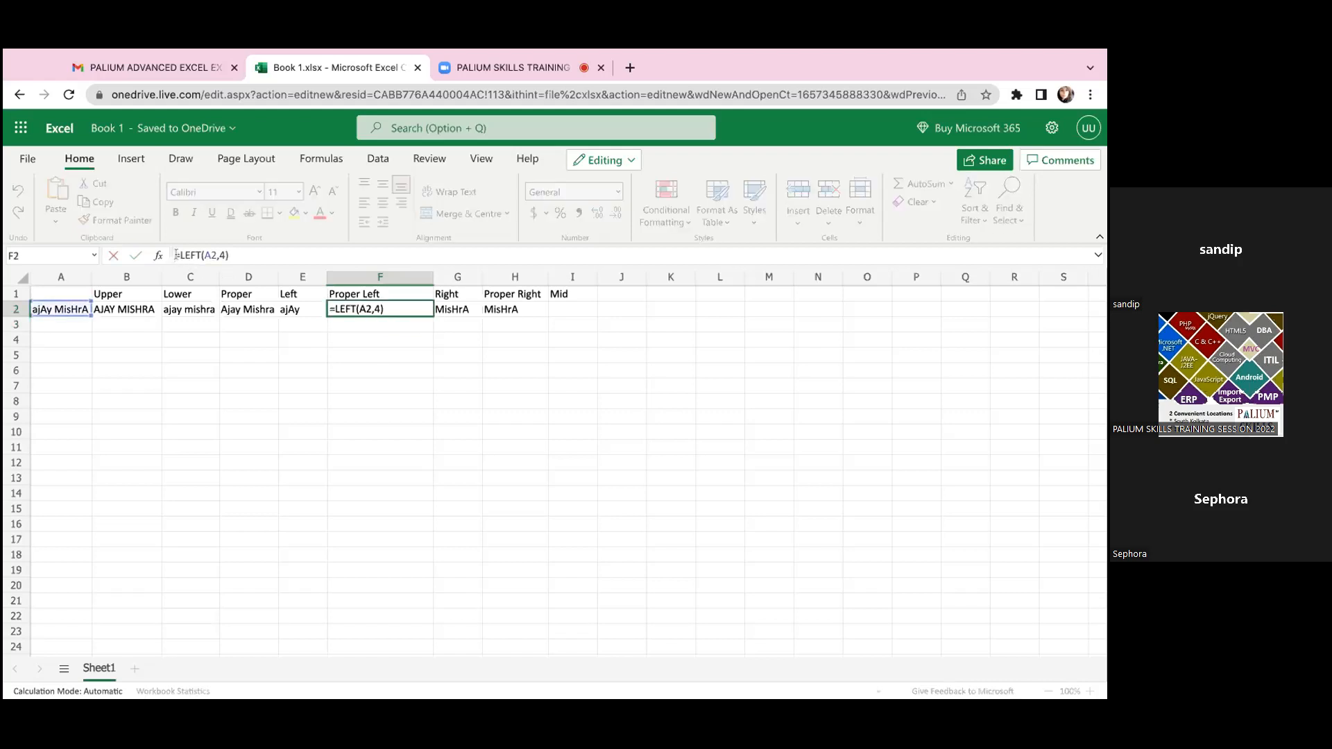
type("Pr")
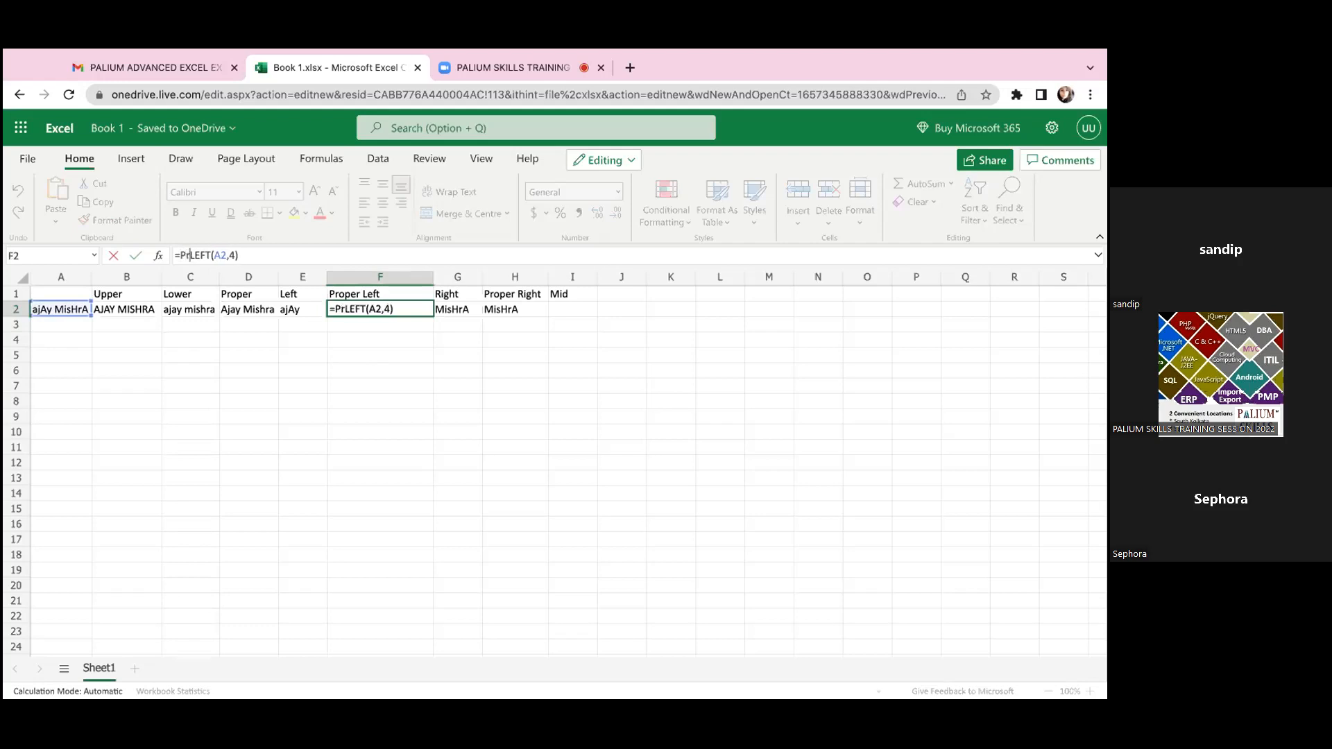
key("BackSpace")
type("R")
key("BackSpace")
type("roper ")
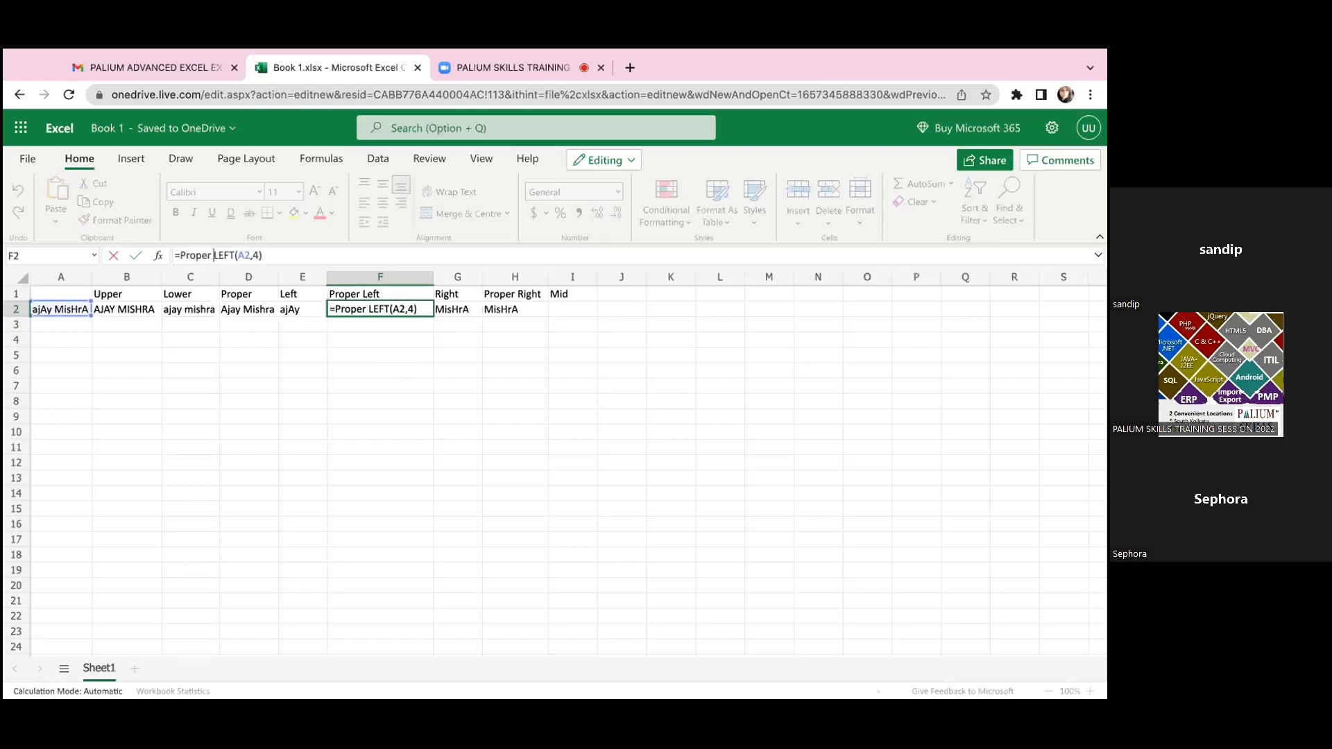
type("(")
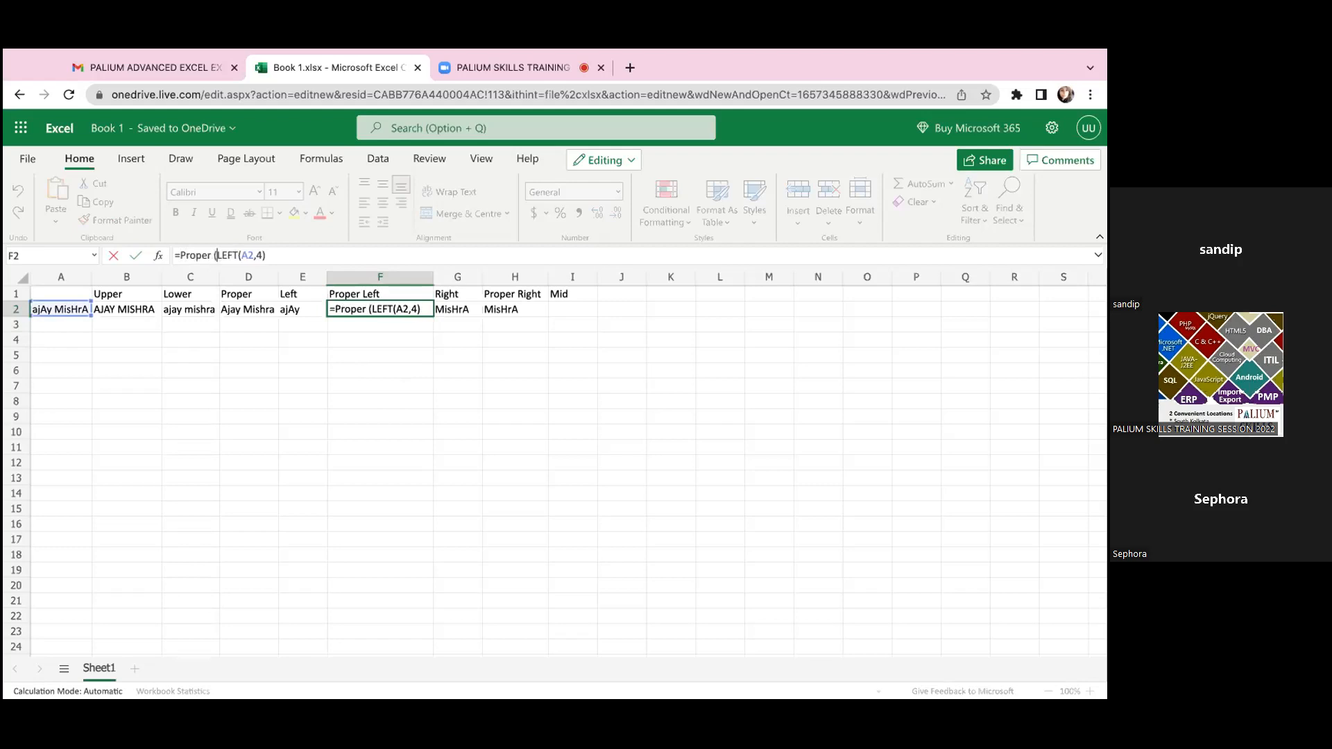
key("Right")
key("Right")
key("Right")
key("Right")
key("Right")
key("Right")
key("Right")
key("Right")
key("Right")
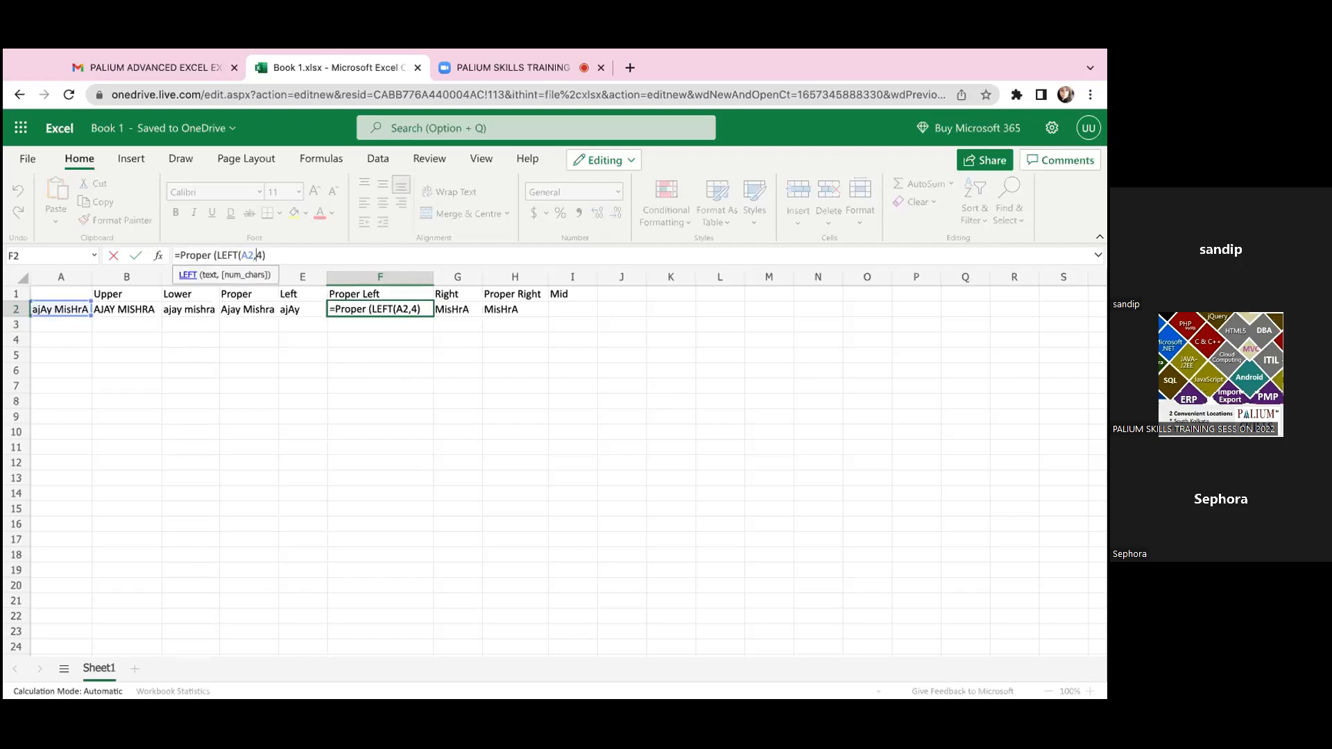
type(")")
key("Return")
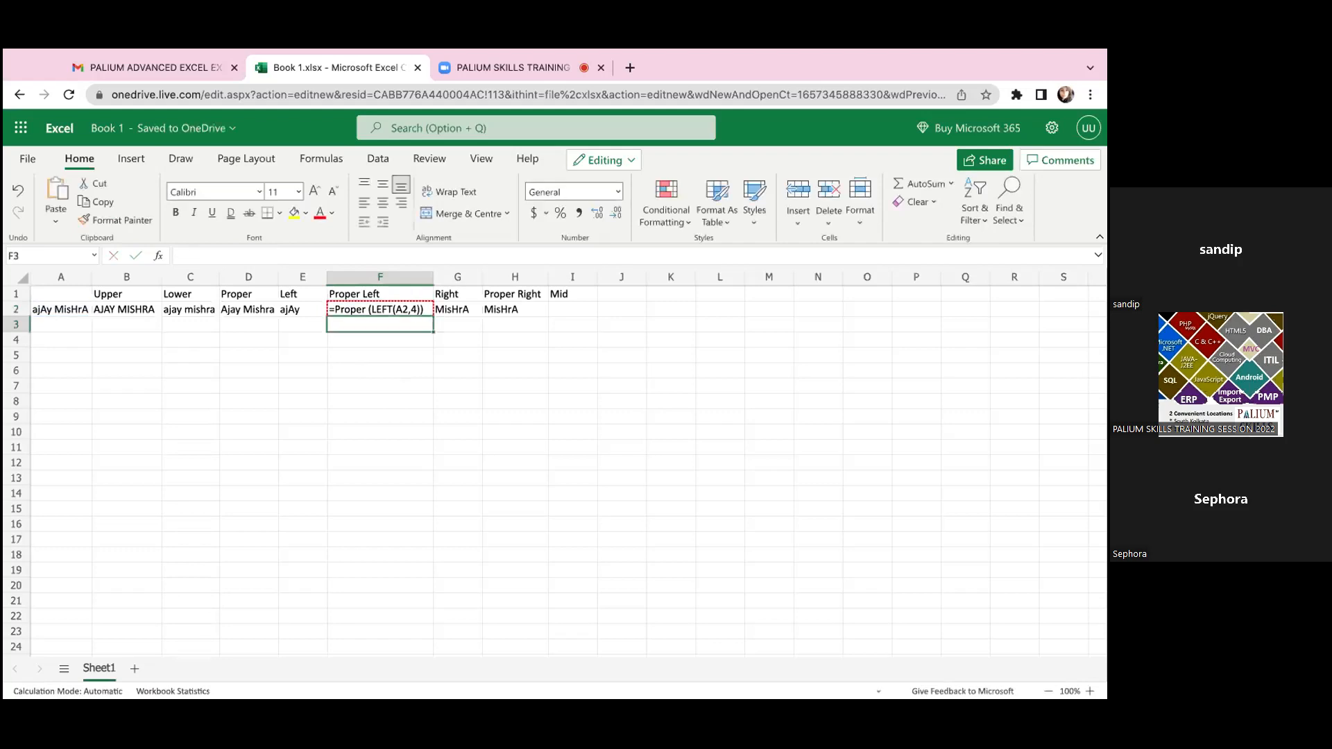
Step: Remove the space after Proper in F2 so that the formula reads =Proper(LEFT(A2,4))
left_click(331, 310)
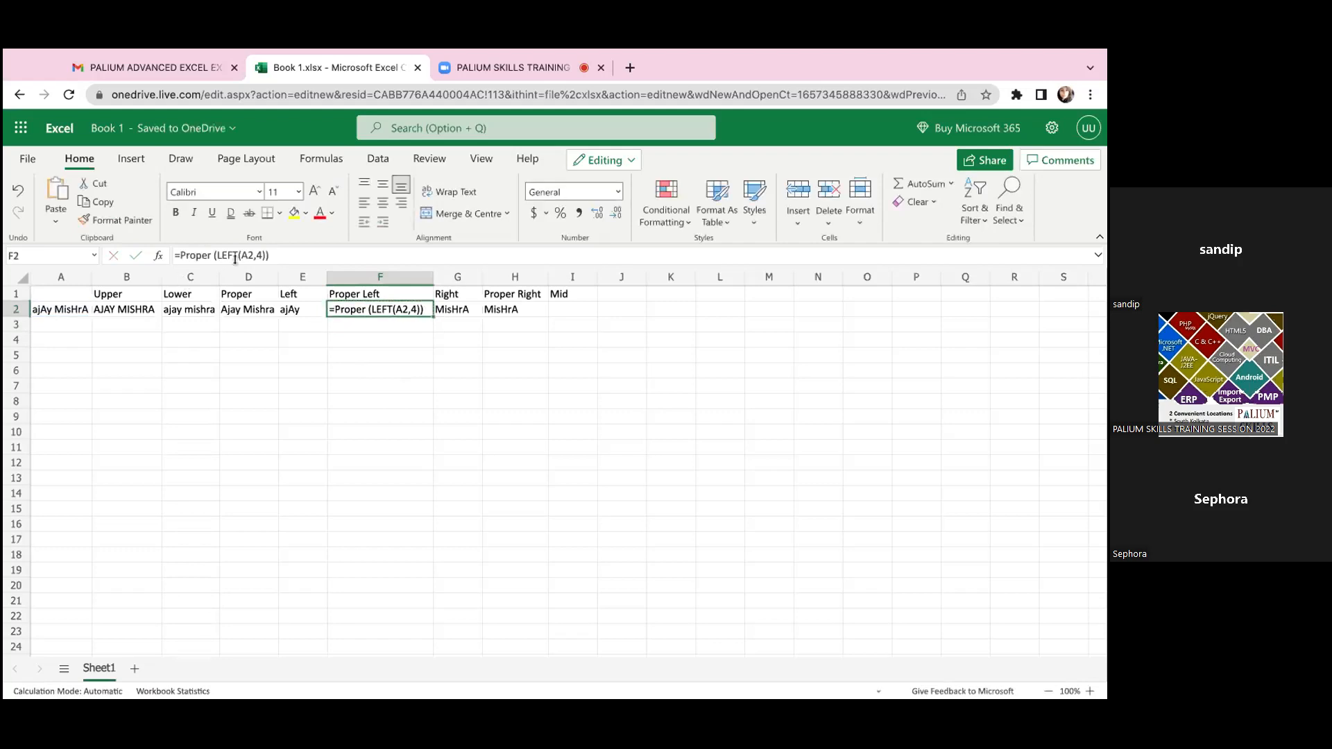
left_click(211, 256)
key("BackSpace")
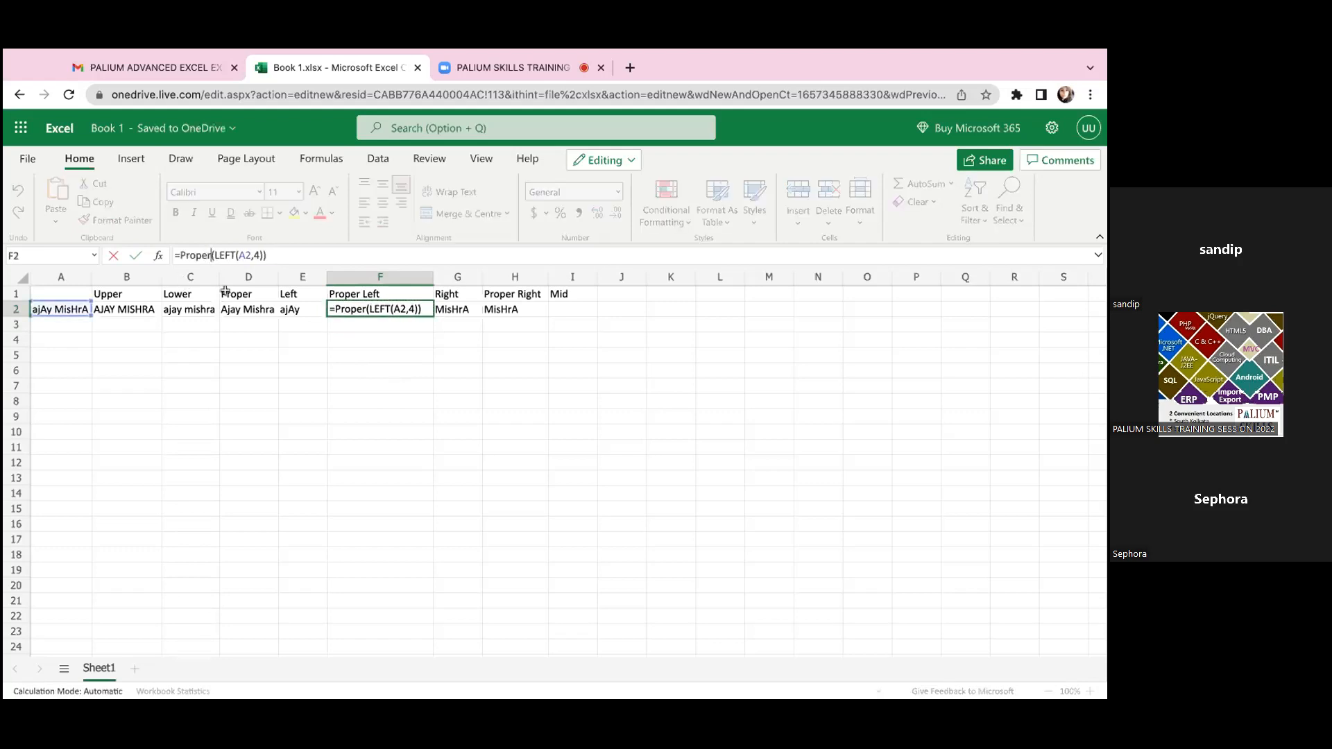
key("Return")
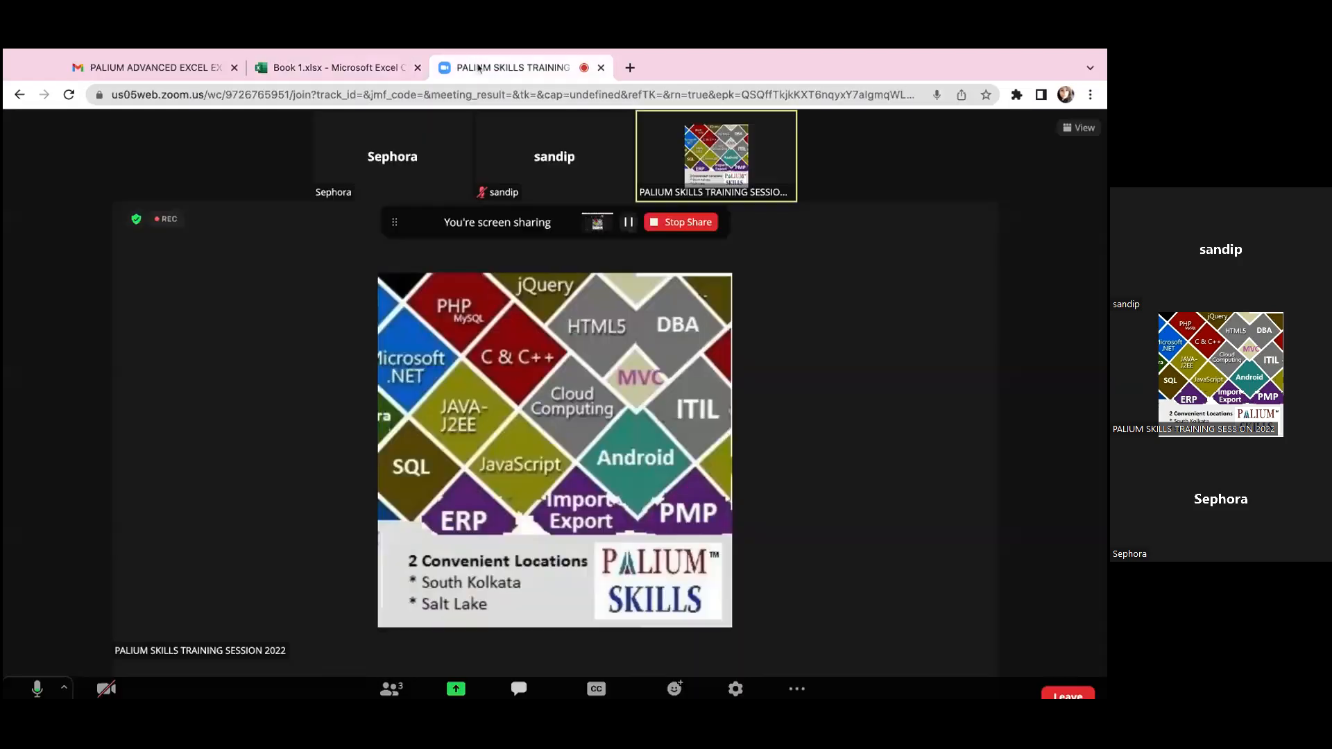
Step: Return to the shared desktop workbook Book1 and review the FIND formula in J2 without changing it
left_click(485, 67)
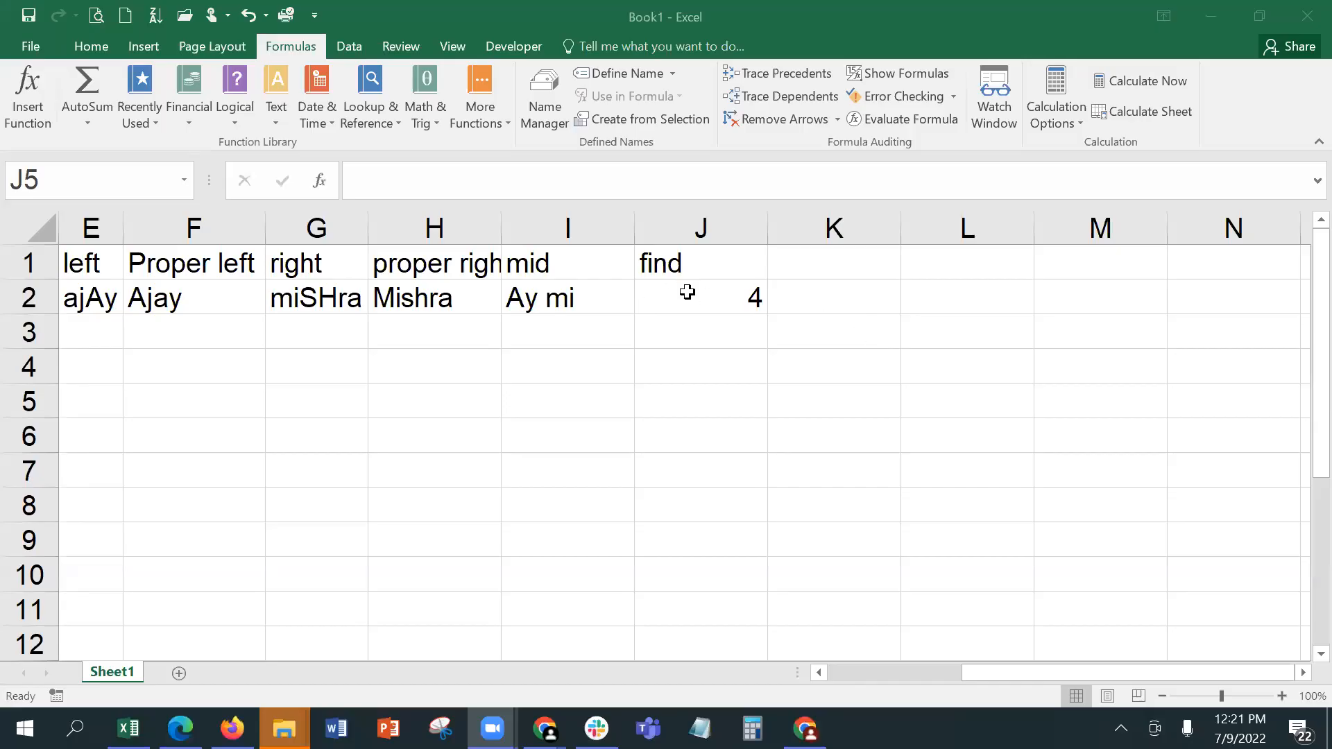
left_click(687, 292)
double_click(686, 292)
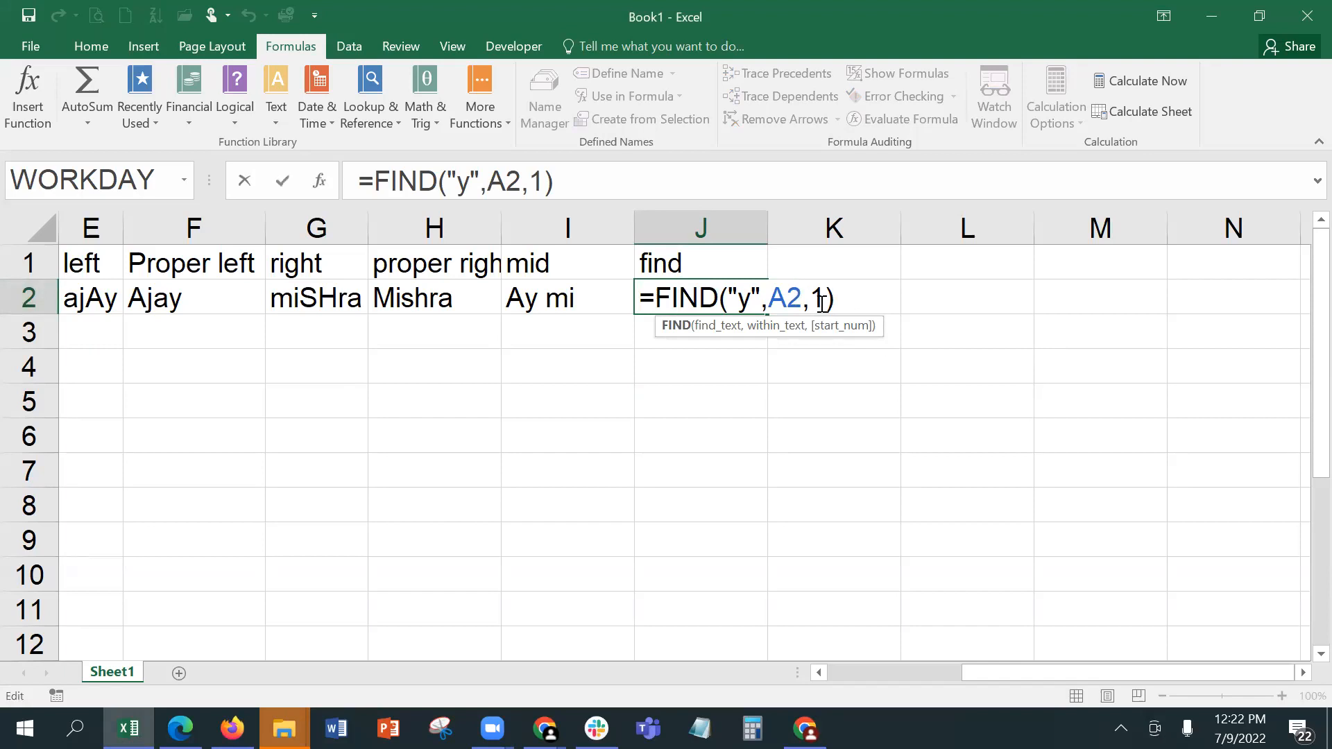
key("ctrl+Return")
Step: Enter the header find in K1
left_click(847, 270)
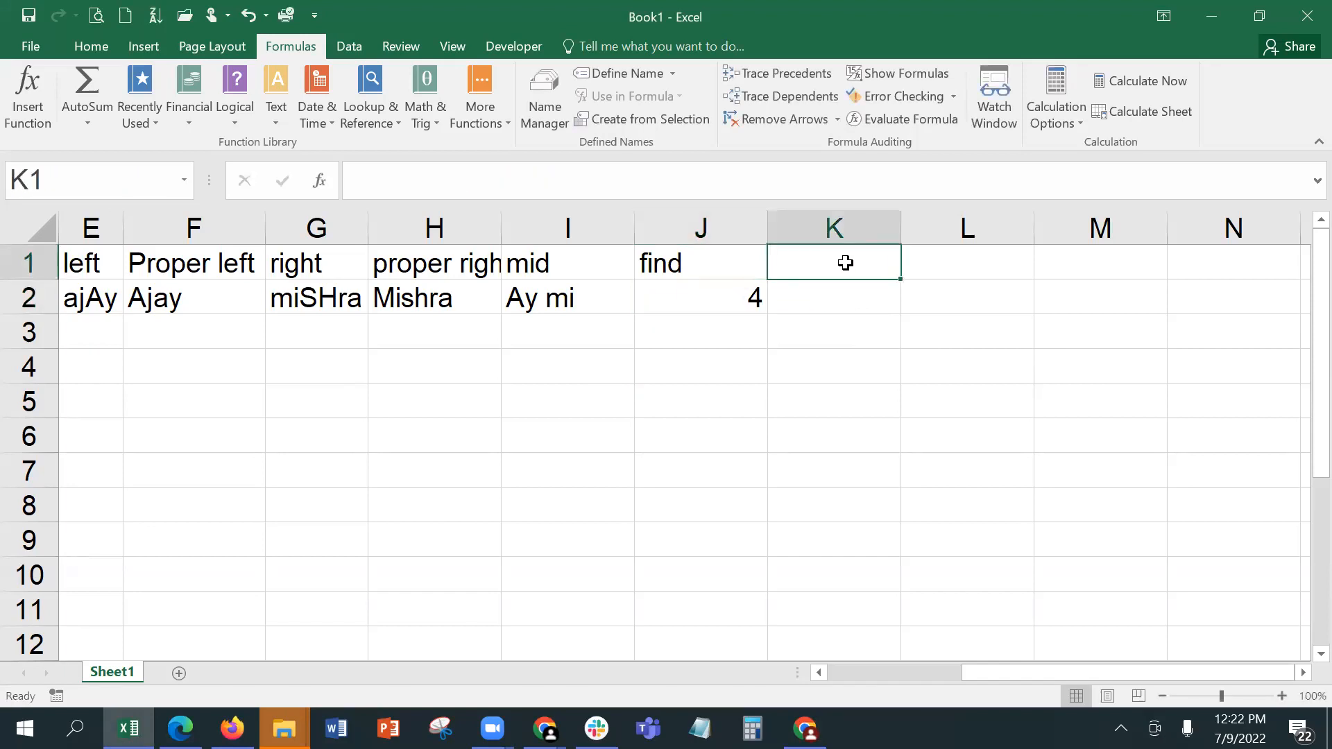
type("fu")
key("BackSpace")
type("ind")
key("Return")
Step: Enter =FIND("y",A2,5) in K2 to search the text in A2 for y from the fifth character
type("=find")
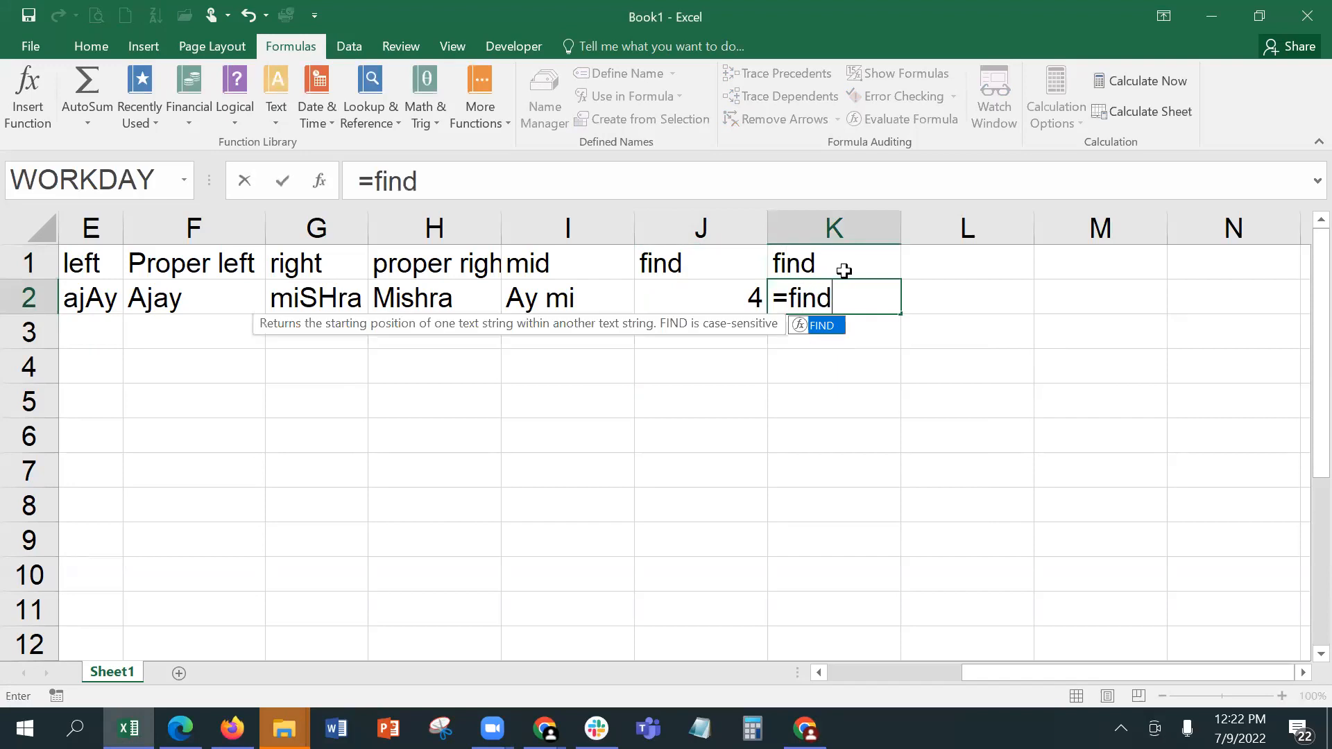
key("Tab")
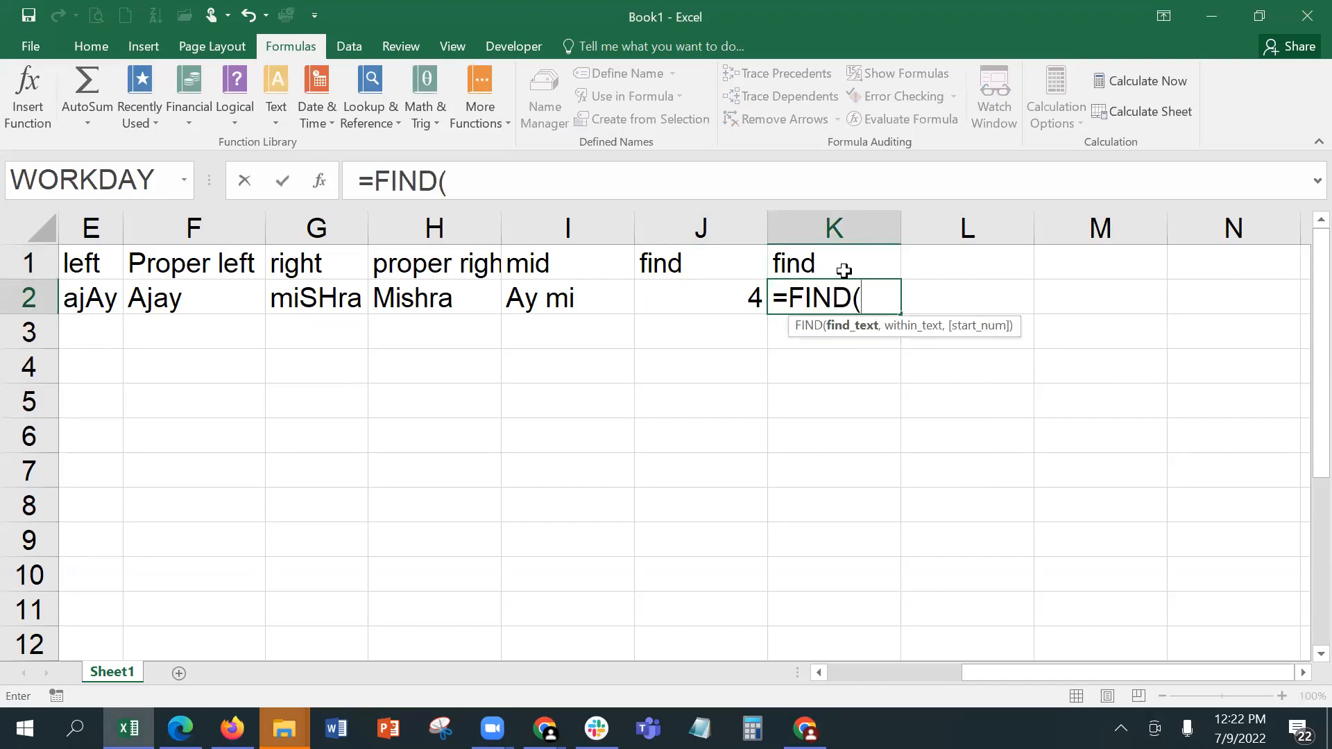
type("\"y\",")
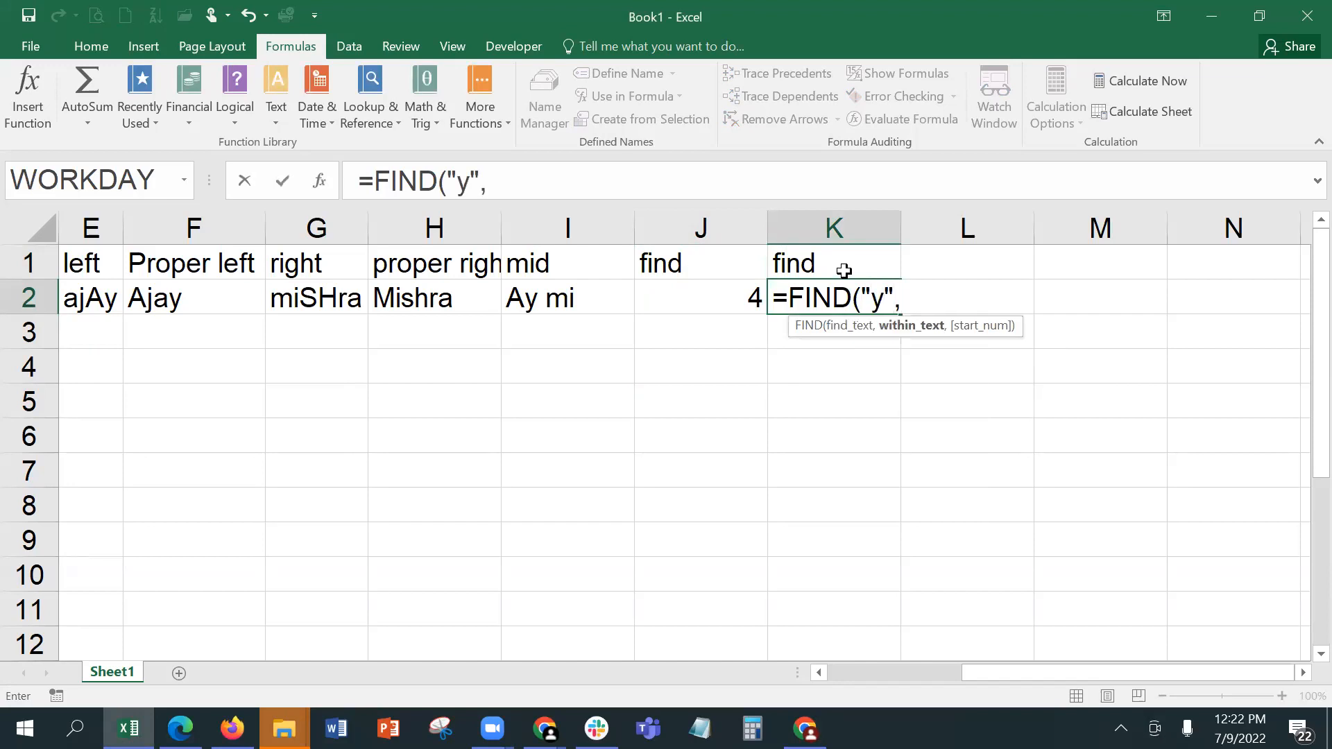
type("a2,")
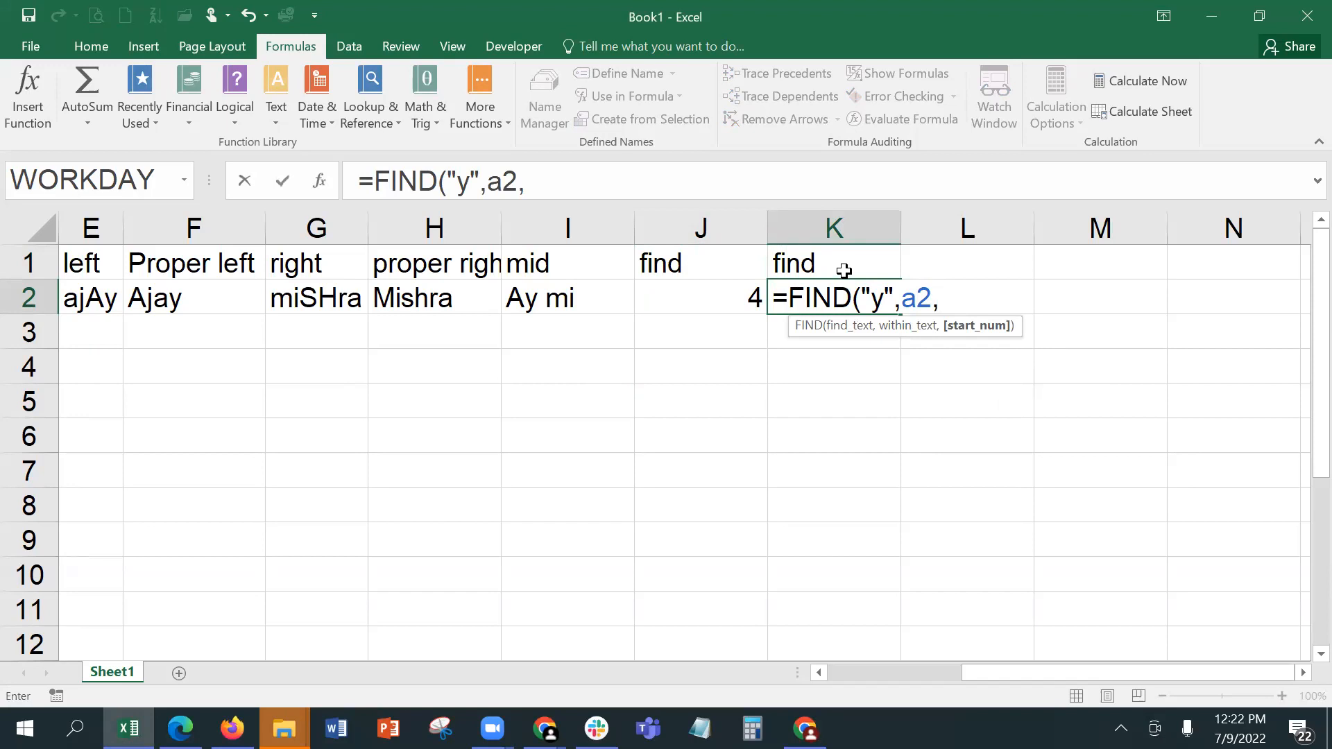
type("5)")
key("Return")
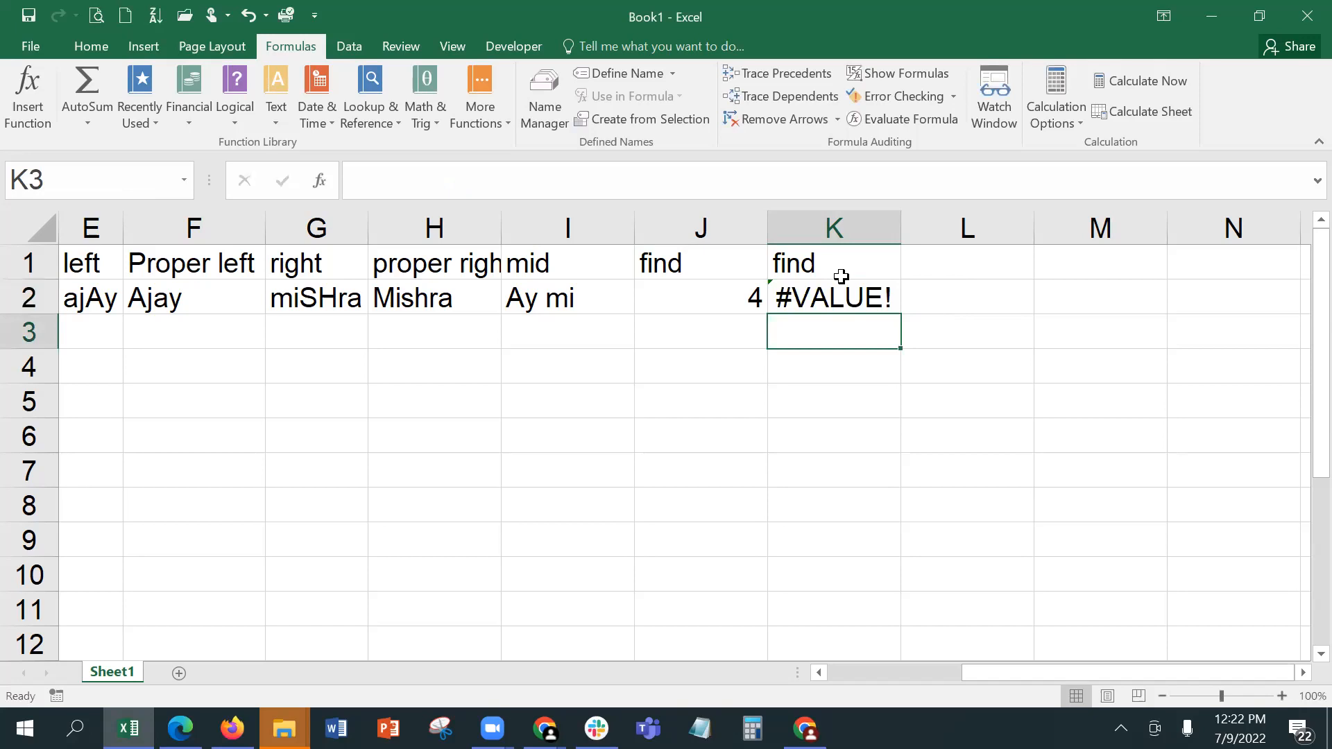
Step: Open the function arguments of the FIND formula in K2 and change its search text to "a"
left_click(842, 272)
left_click(840, 297)
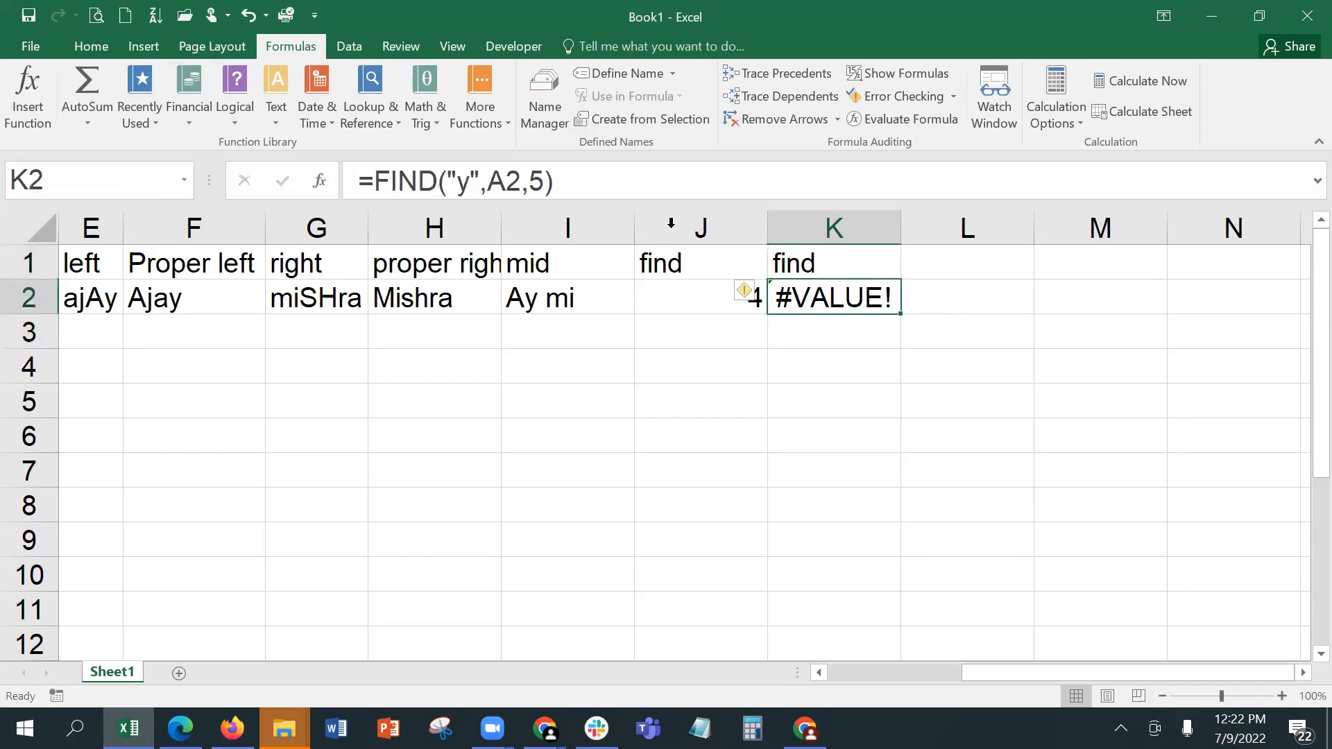
left_click(320, 181)
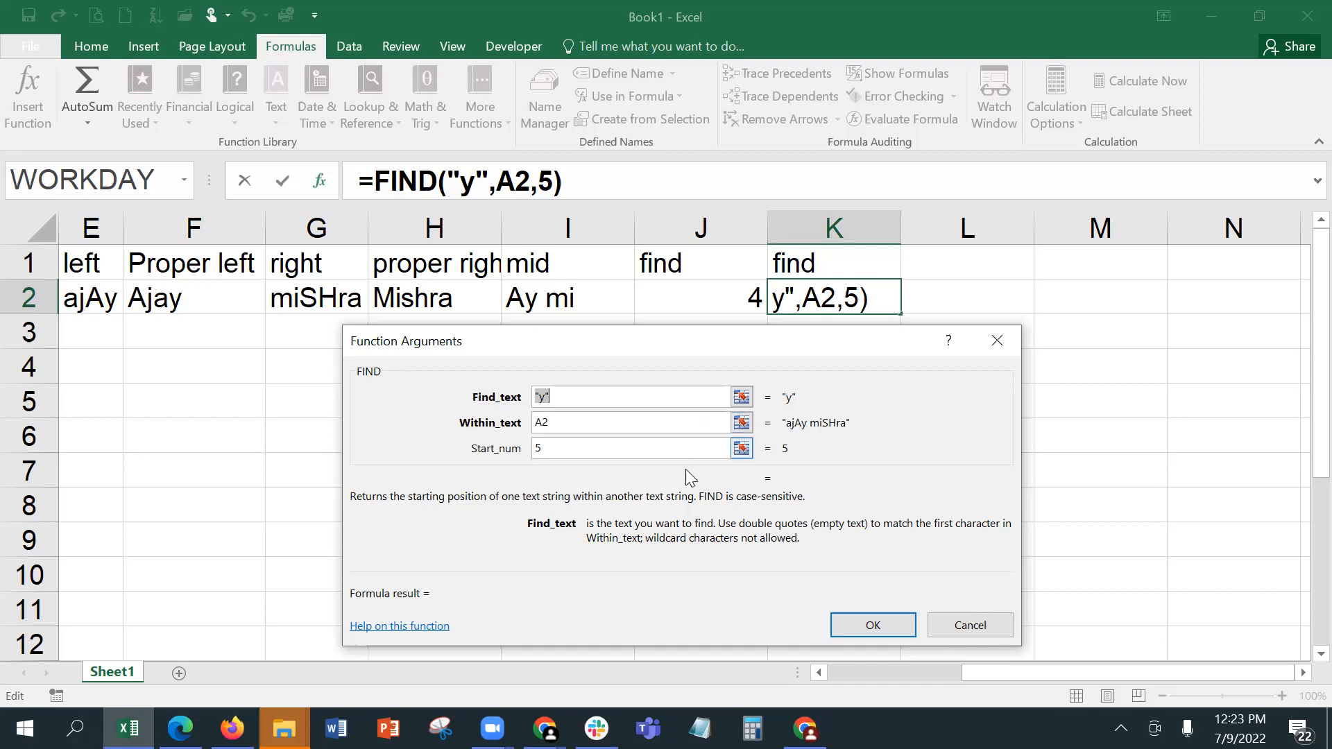
left_click(541, 397)
key("BackSpace")
type("a")
left_click(599, 425)
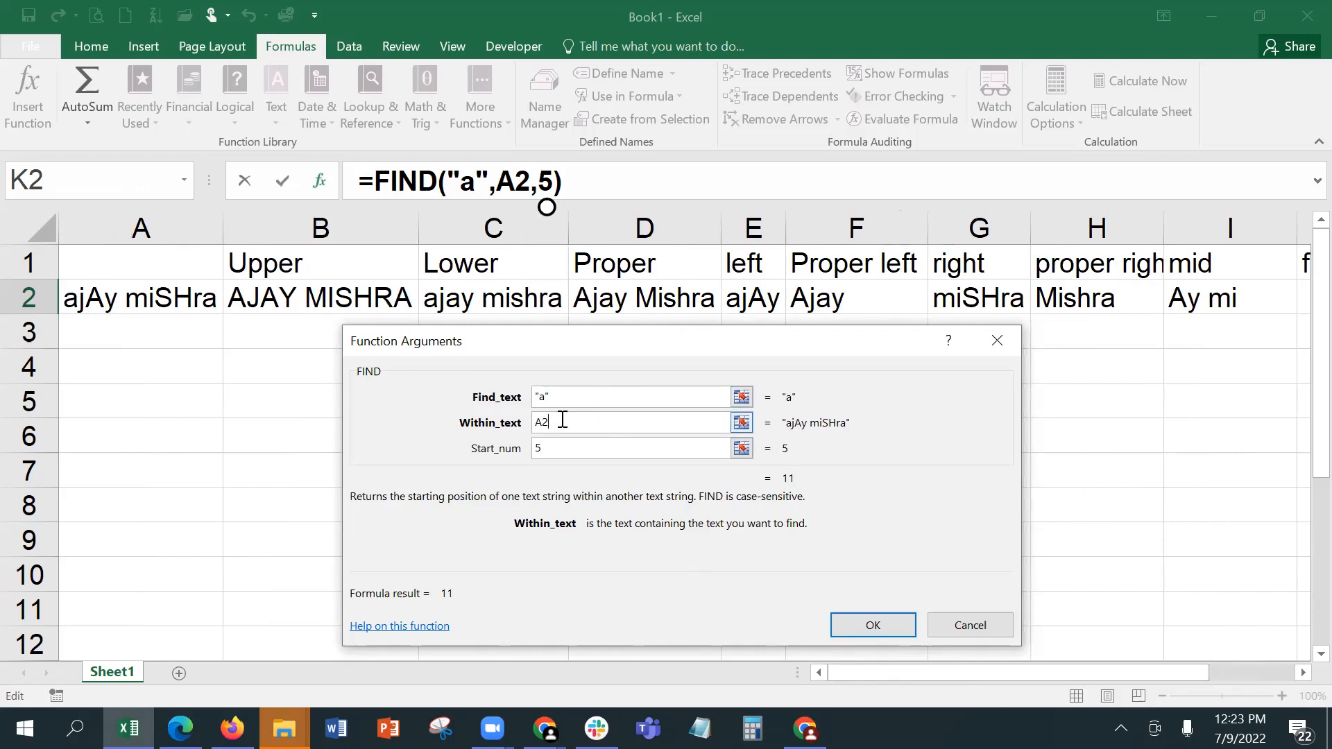
Step: Set the start number of the FIND formula in K2 to 1 and apply the arguments
left_click(541, 451)
left_click(541, 451)
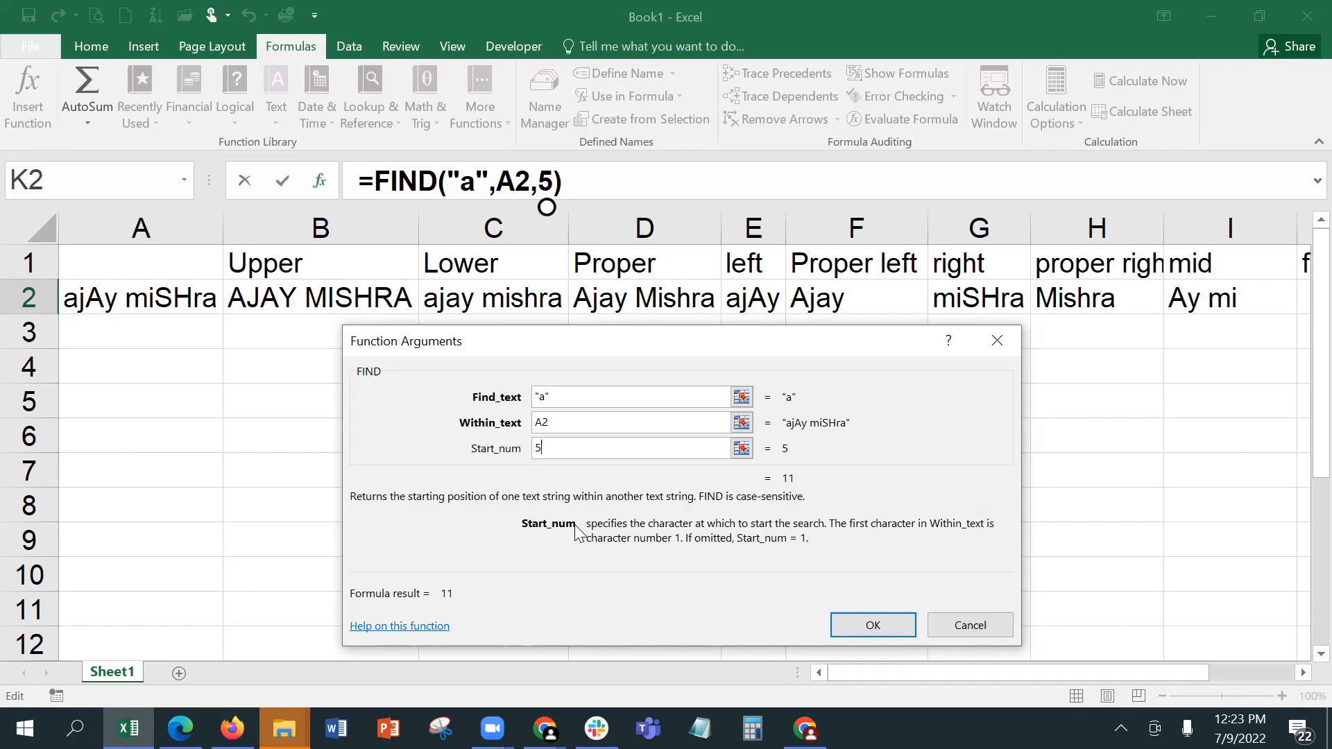
key("BackSpace")
type("1")
left_click(871, 624)
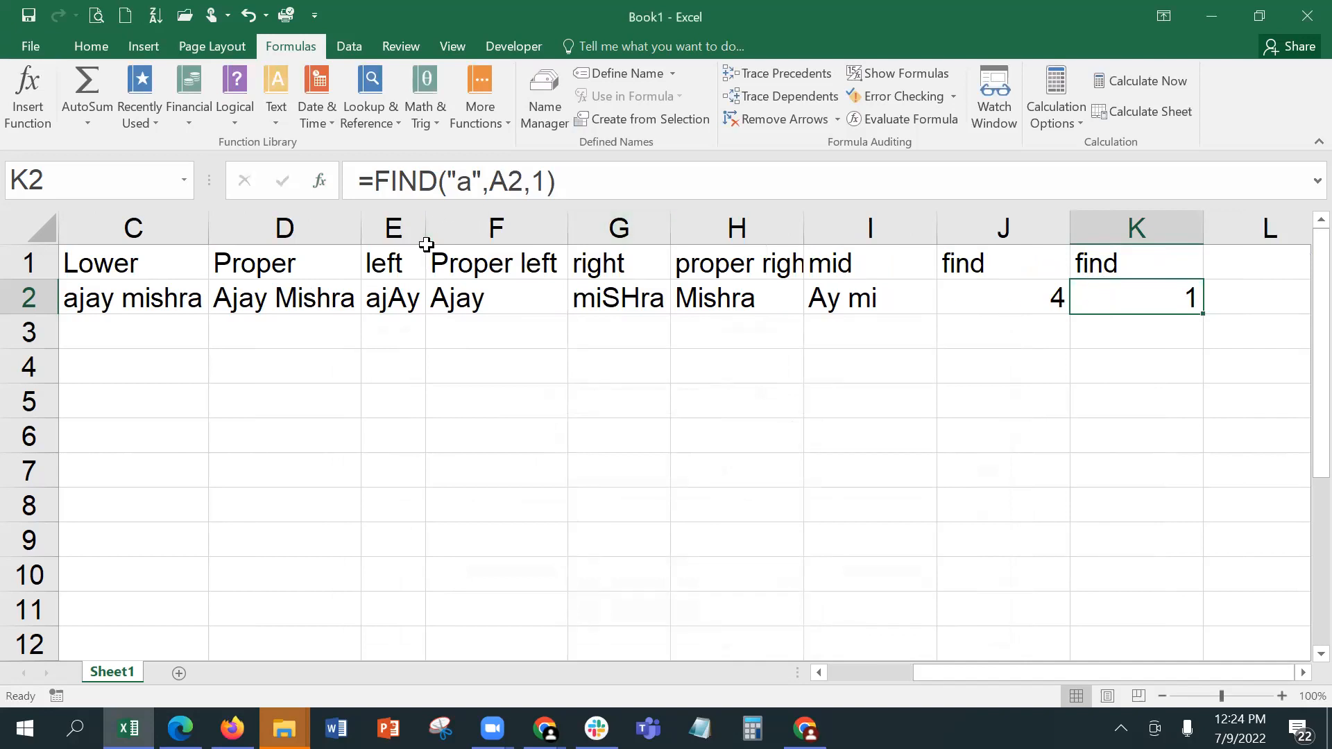
Step: Change the search text in K2's function arguments to a space so the formula reads =FIND(" ",A2,1)
left_click(319, 181)
left_click(539, 397)
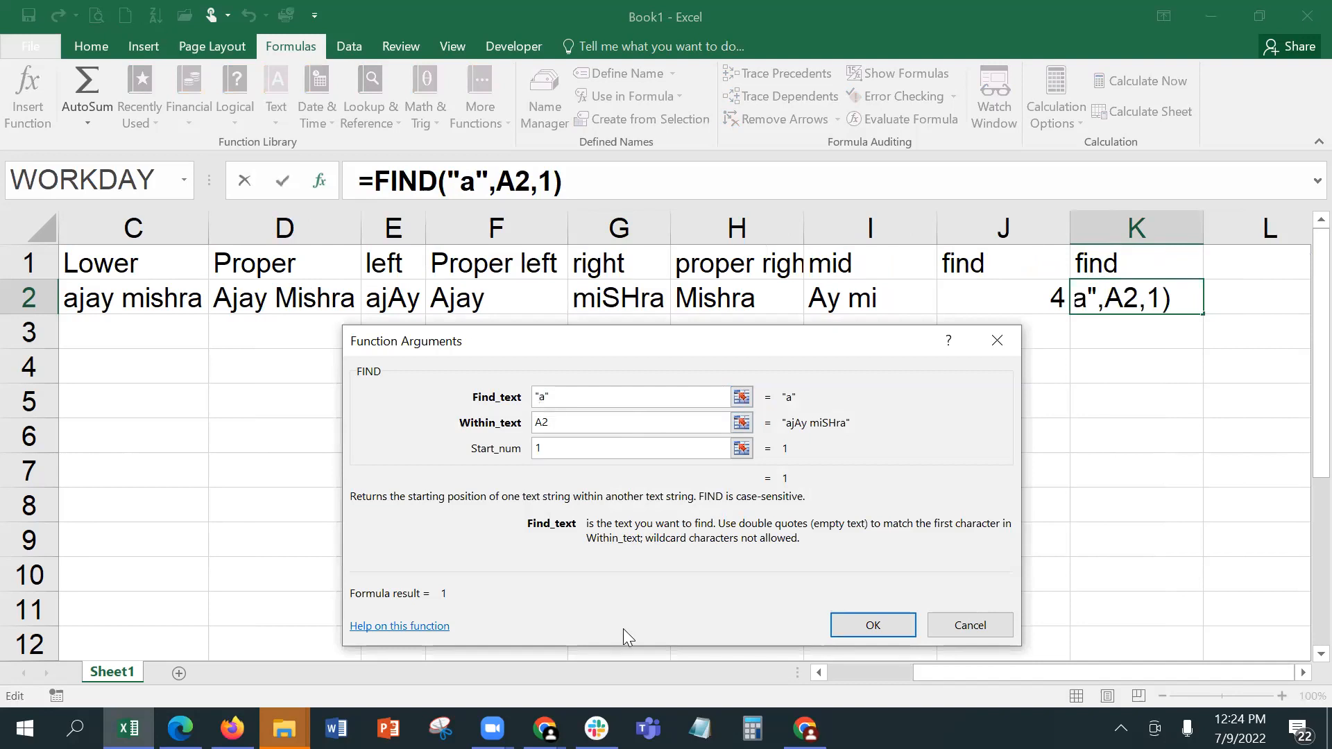
key("Delete")
key("Delete")
key("BackSpace")
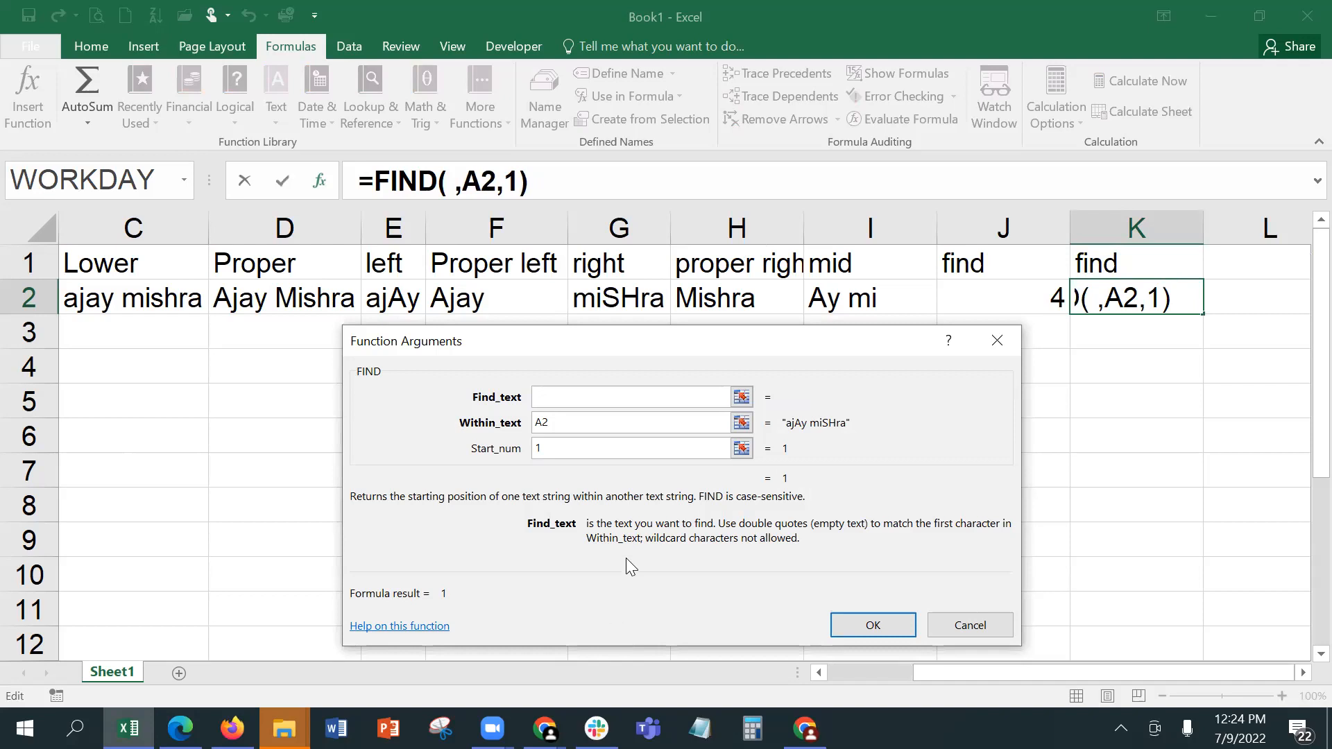
left_click(572, 423)
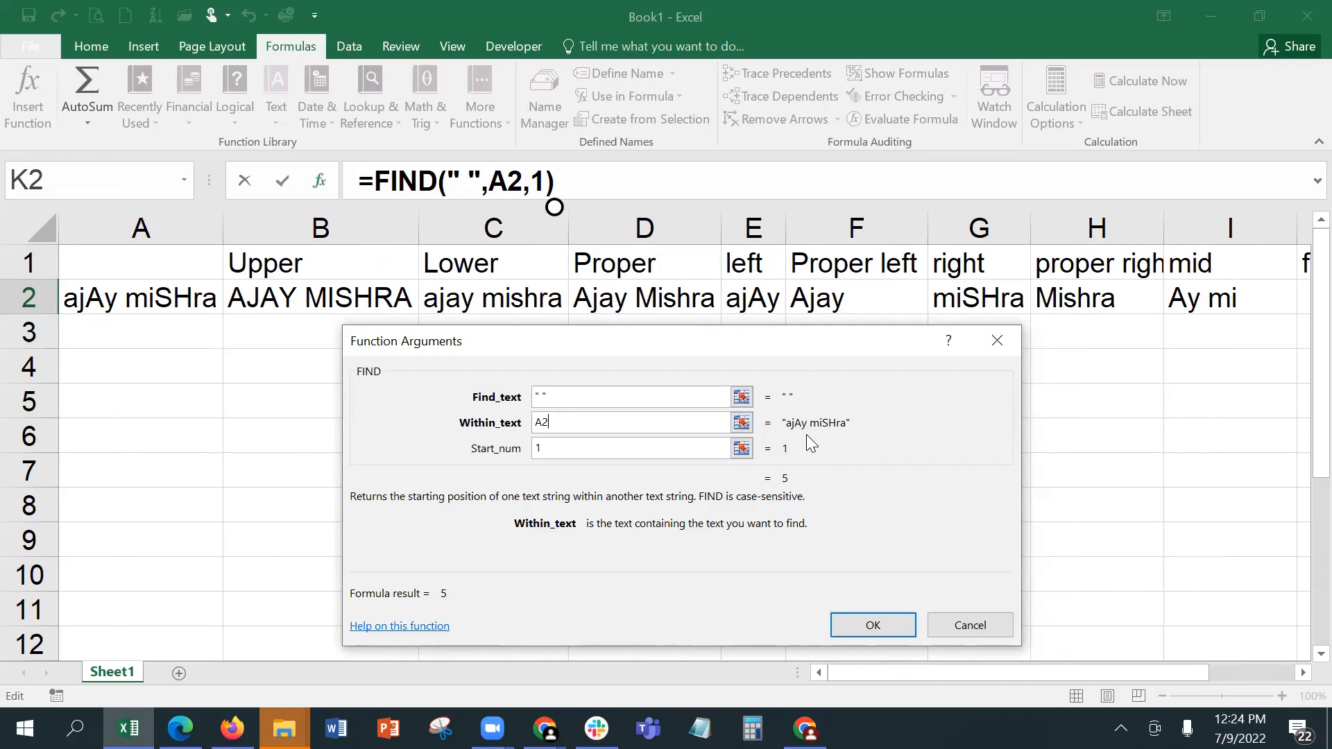
left_click(887, 624)
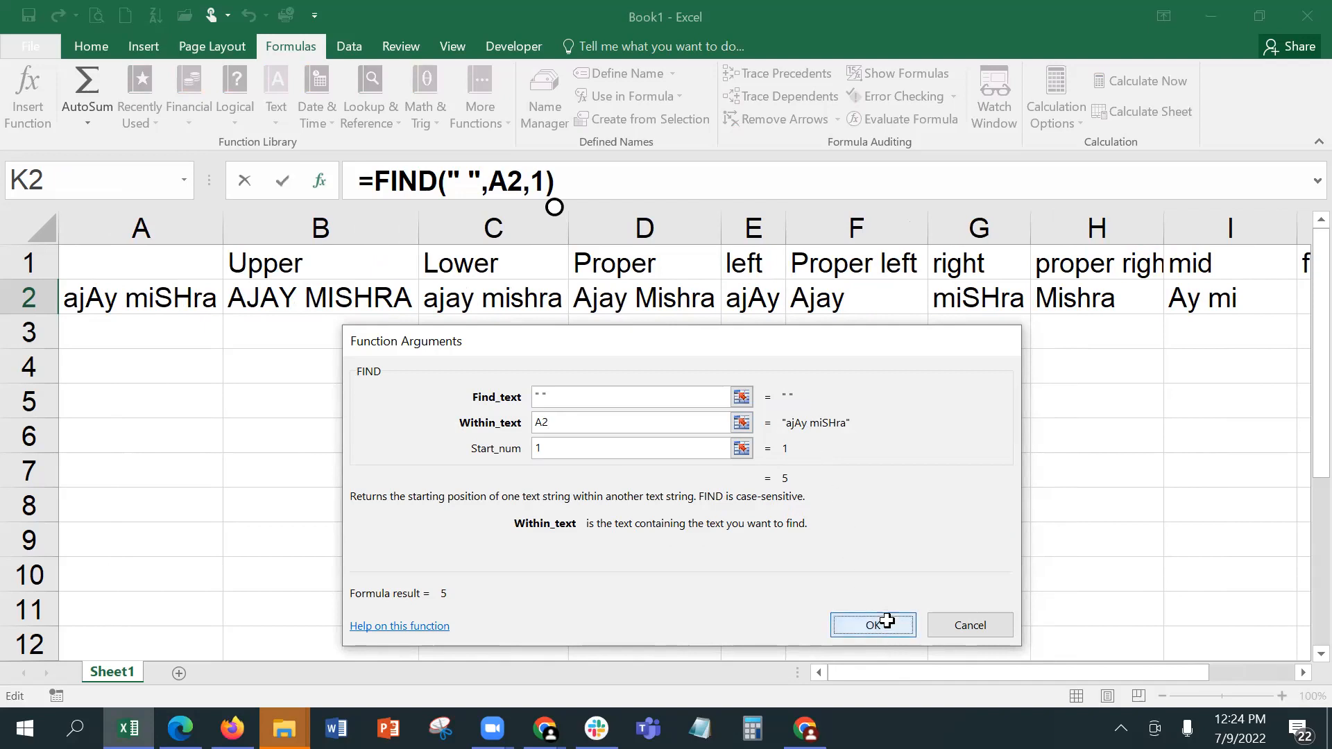
Step: Enter the header length in L1
left_click(1301, 676)
left_click(1301, 677)
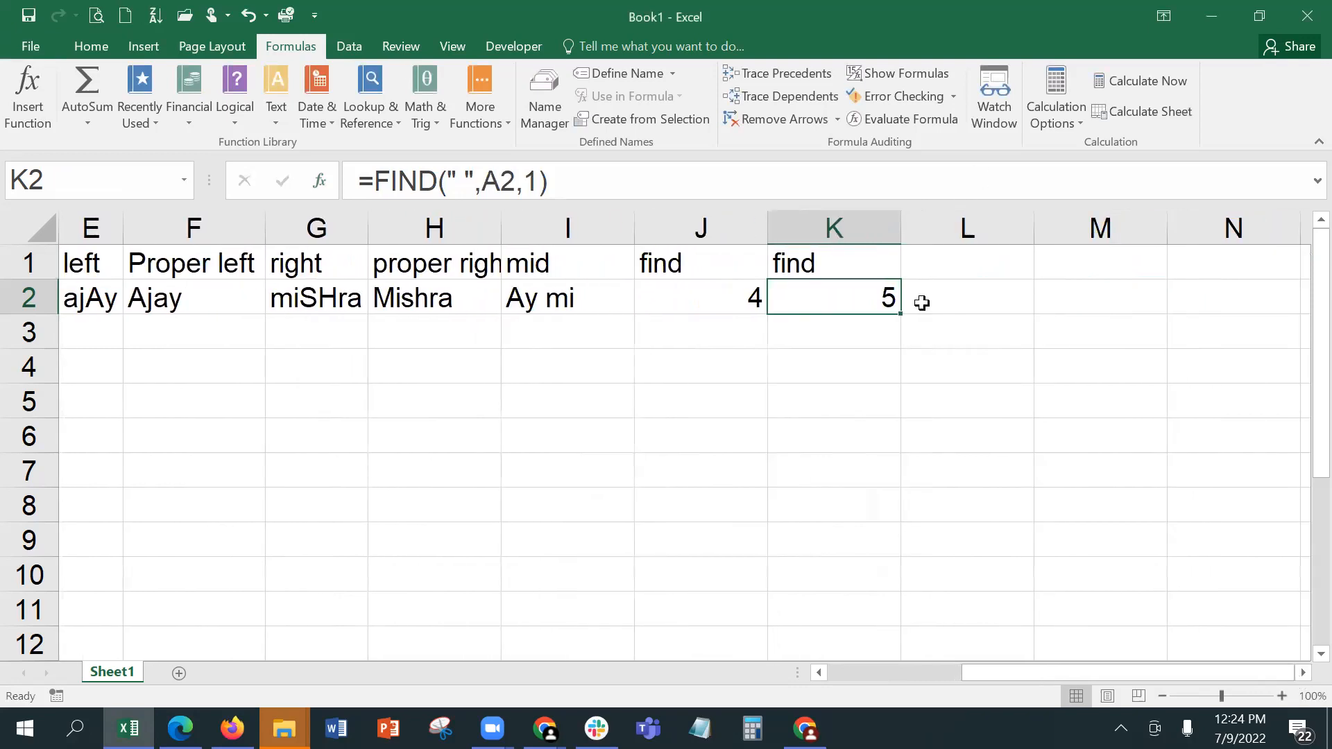
left_click(951, 260)
type("len")
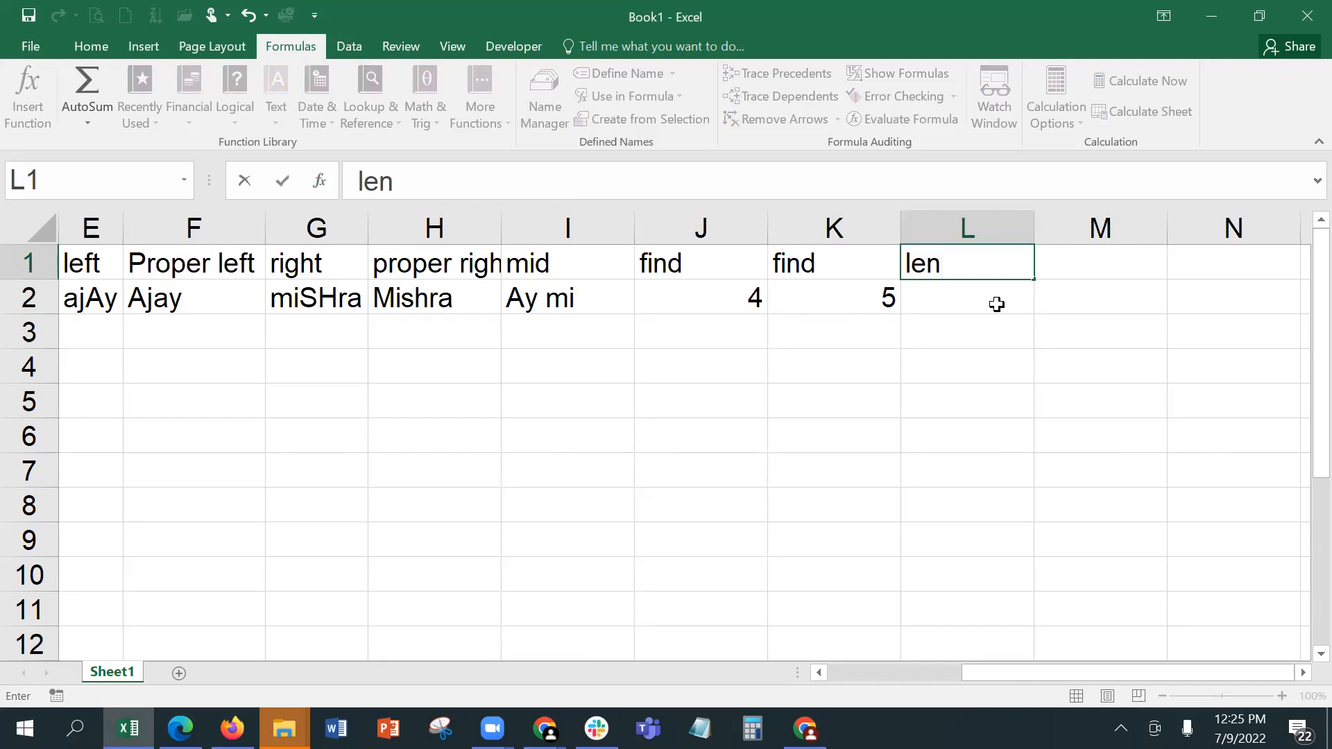
type("gth")
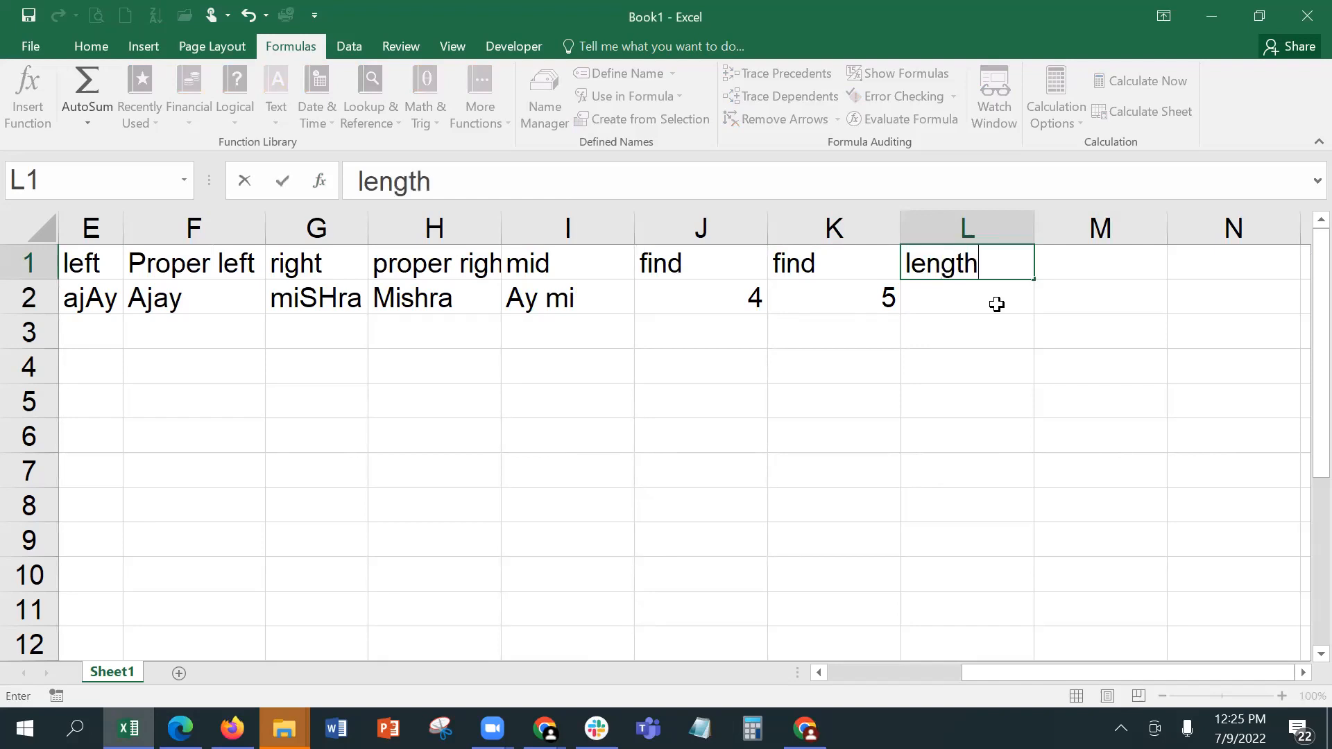
key("Return")
Step: Enter =LEN(A2) in L2 to count the characters in A2, and check the finished formula
type("=l")
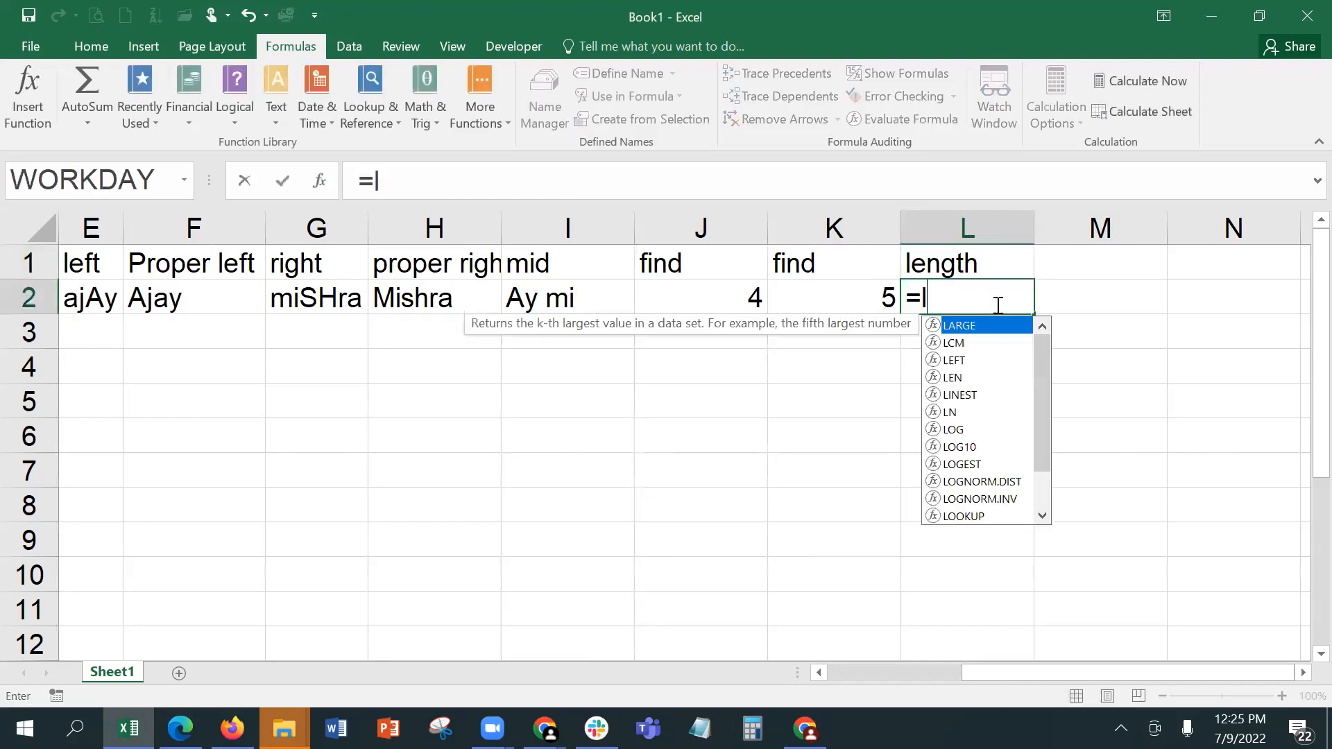
type("en")
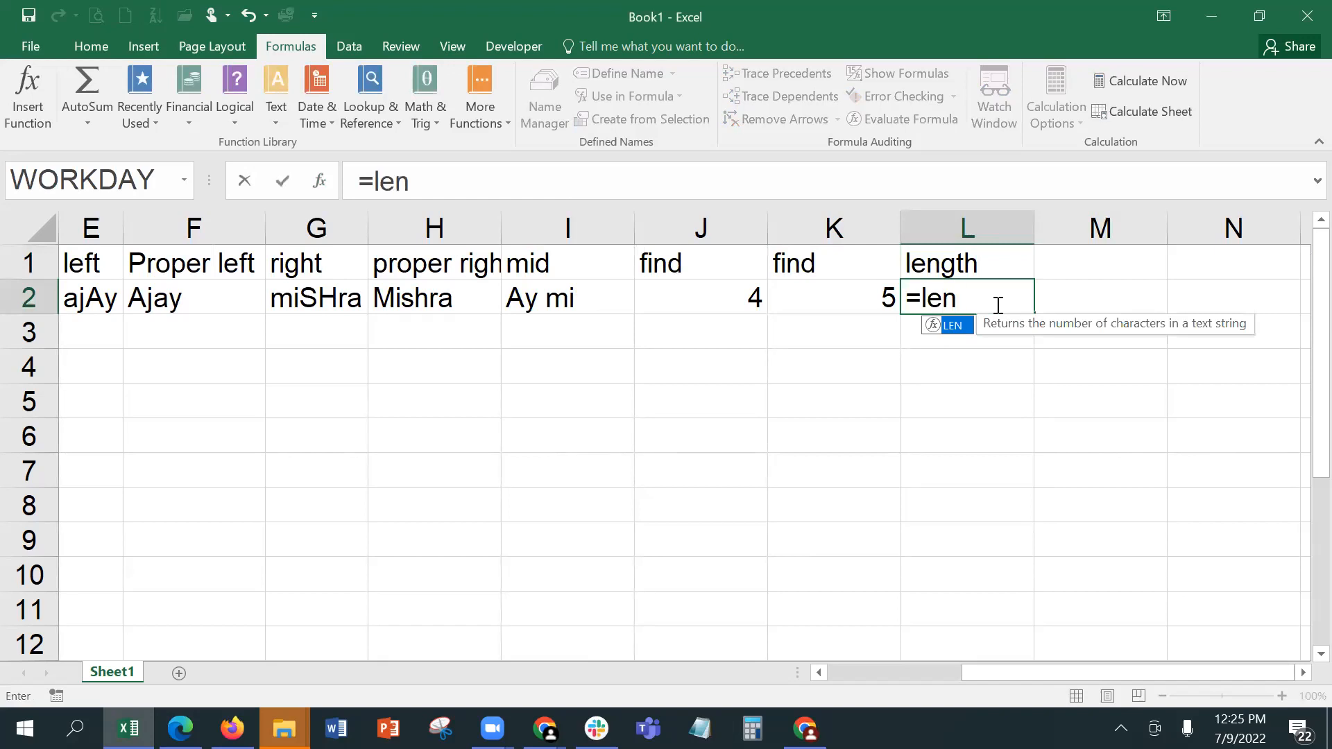
key("Tab")
type("a2")
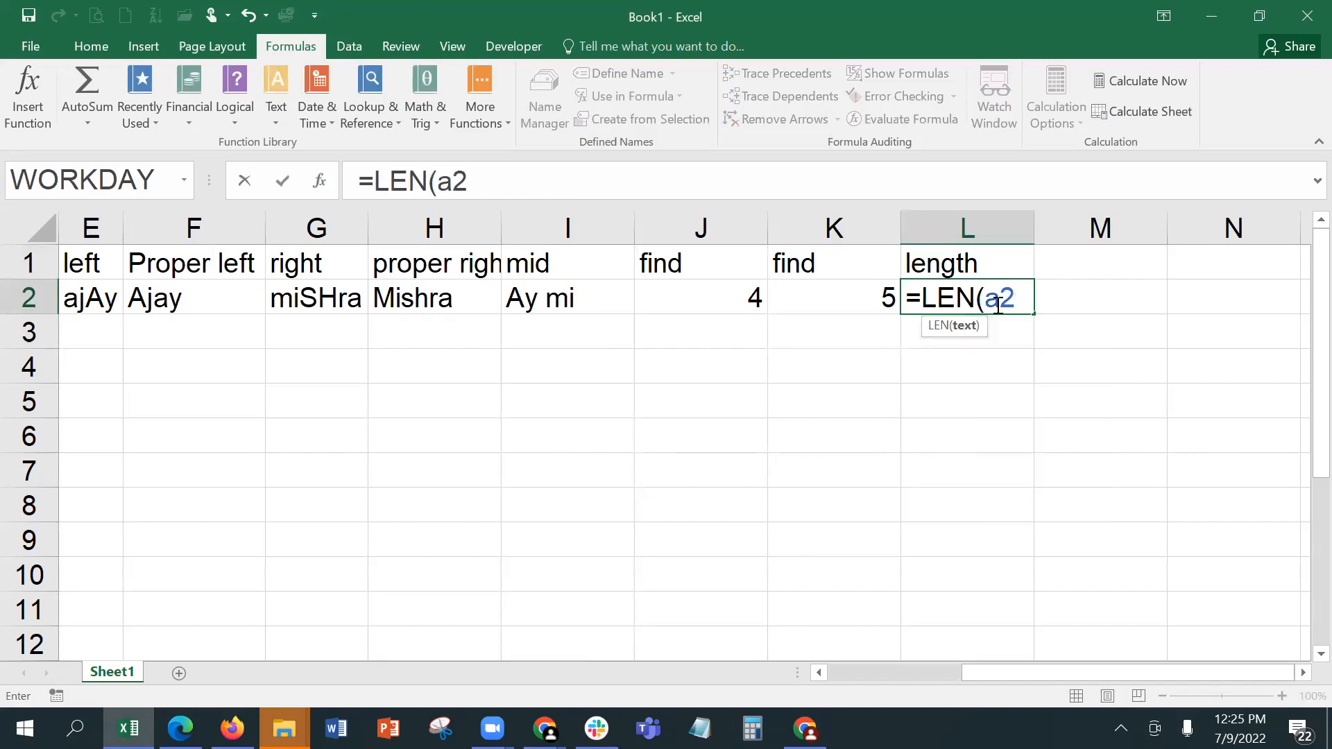
key("Return")
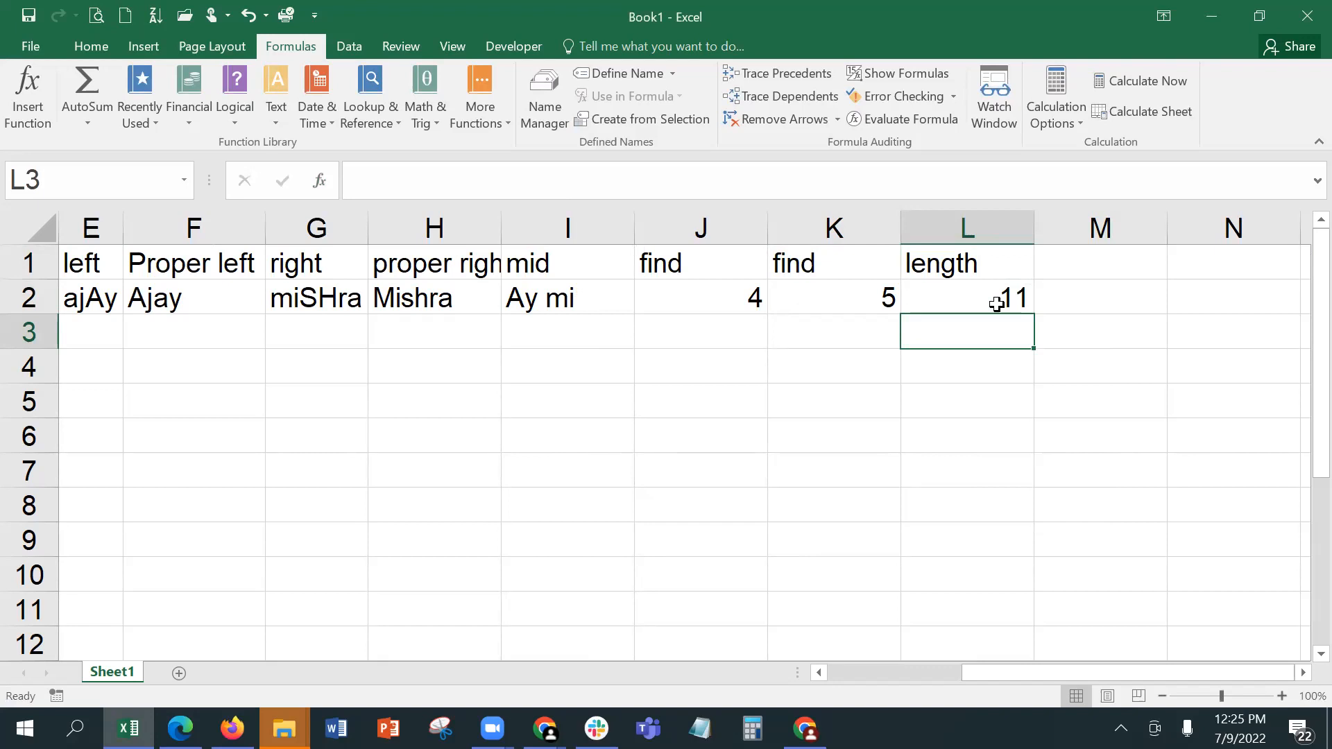
left_click(996, 304)
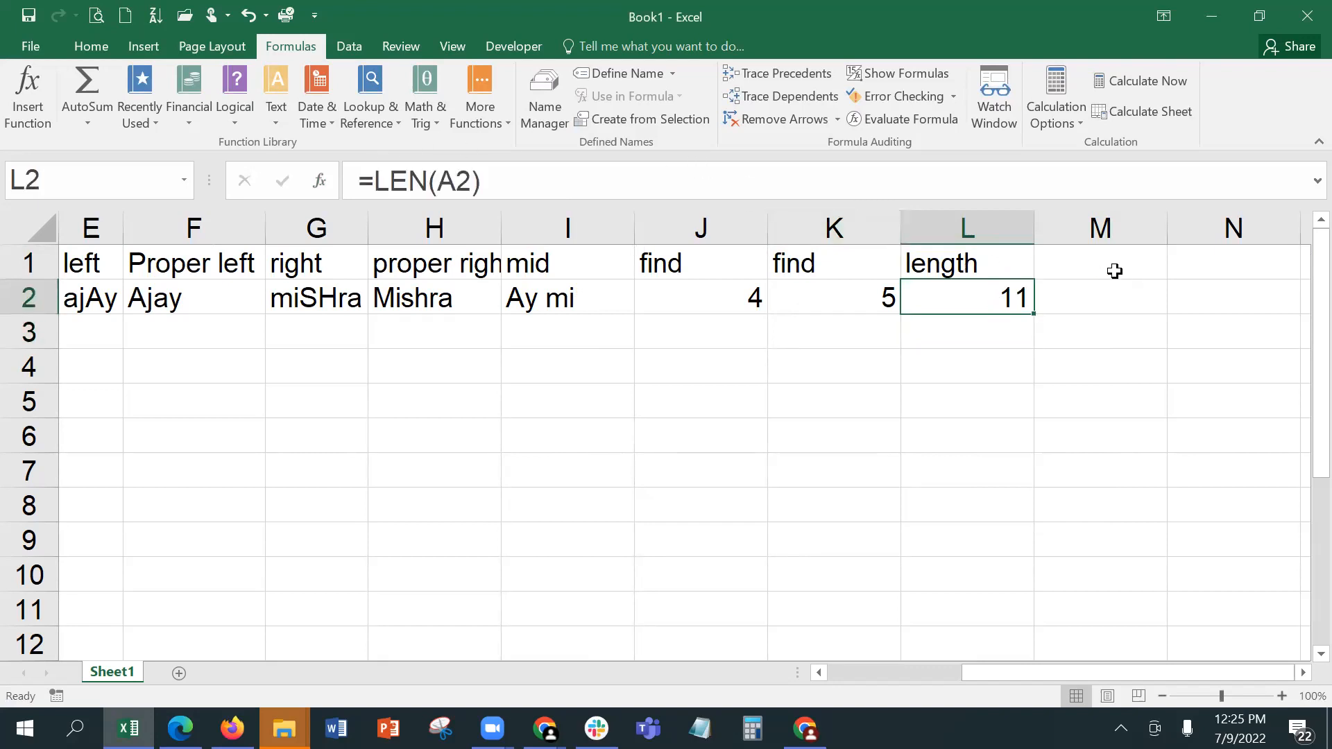
Step: Enter Sourav Ganguly in A3 below the existing name in column A
left_click(1087, 297)
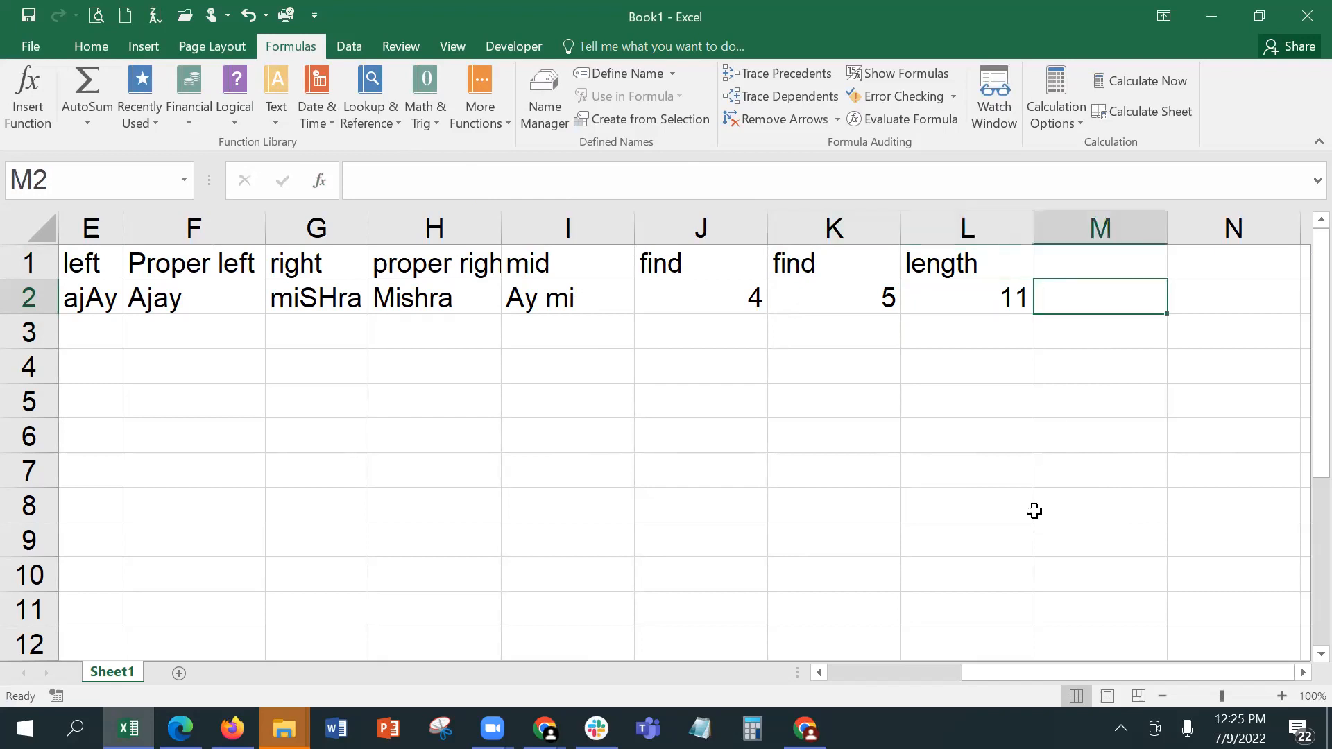
left_click(910, 670)
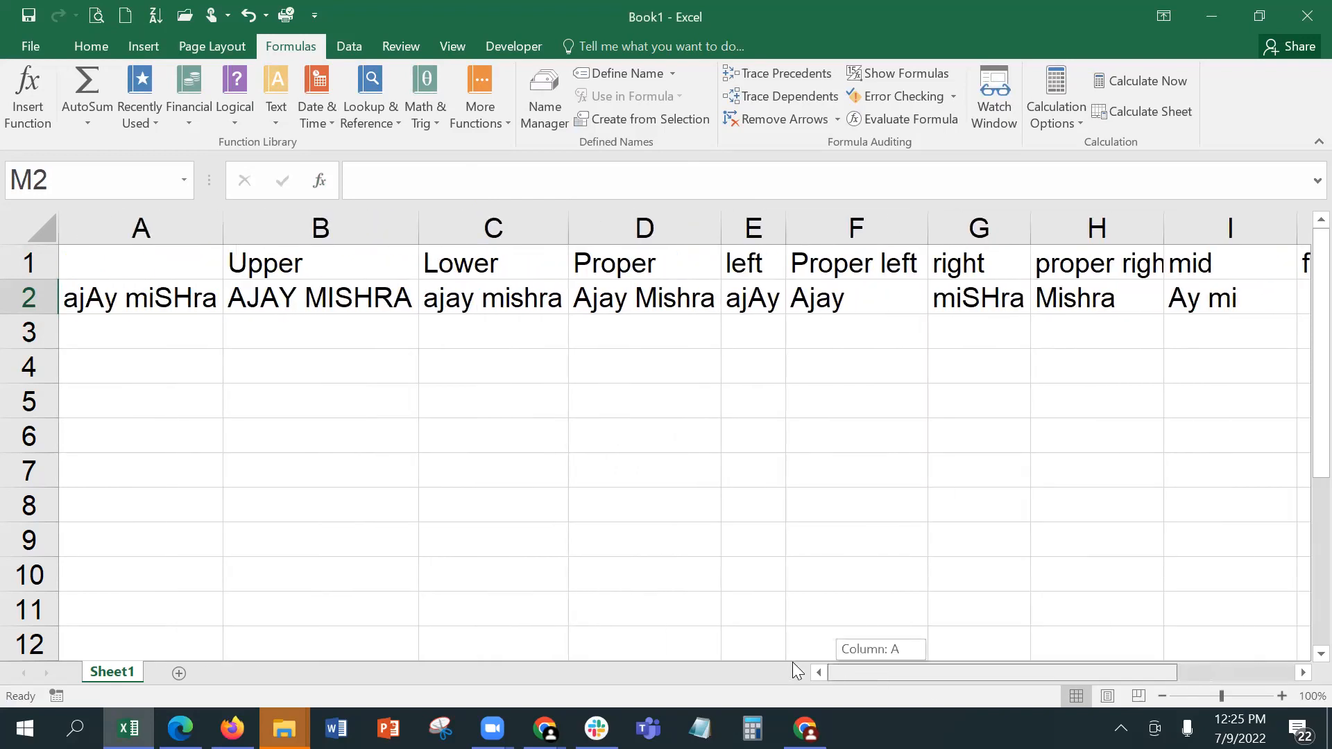
left_click(144, 294)
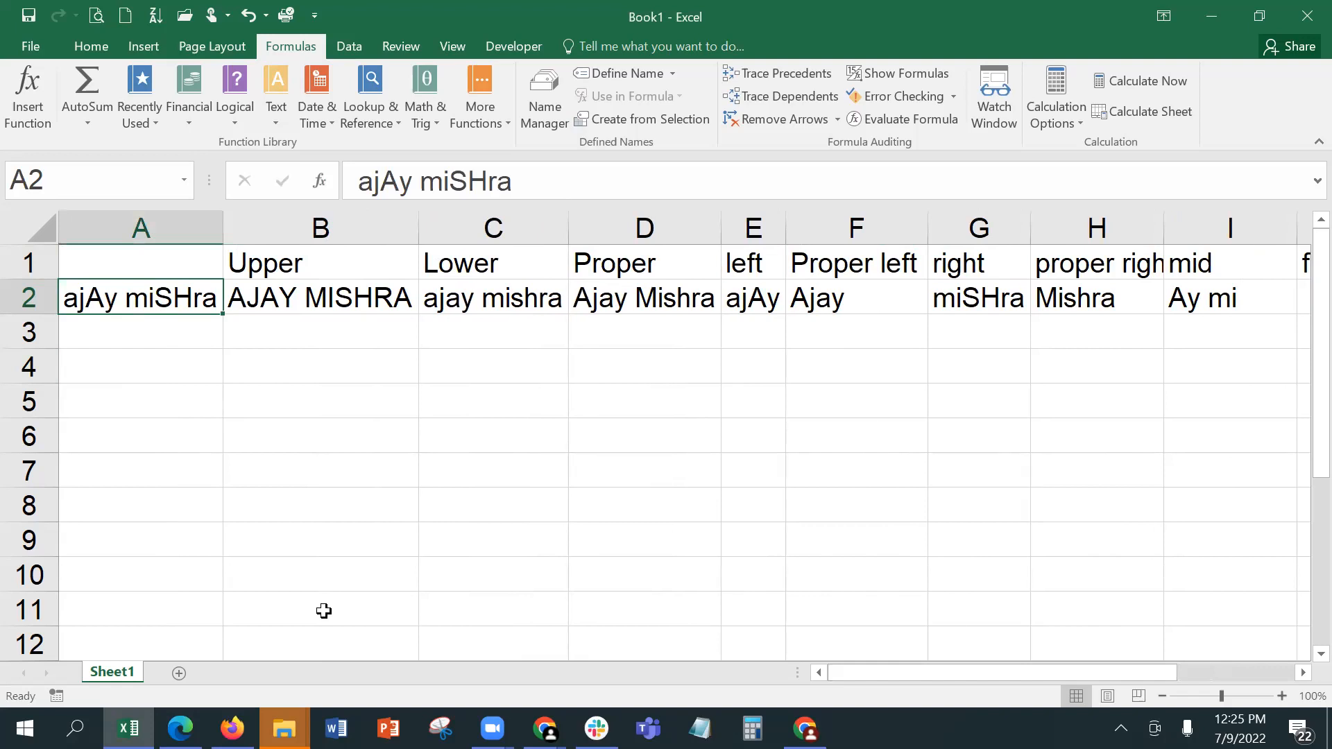
key("Down")
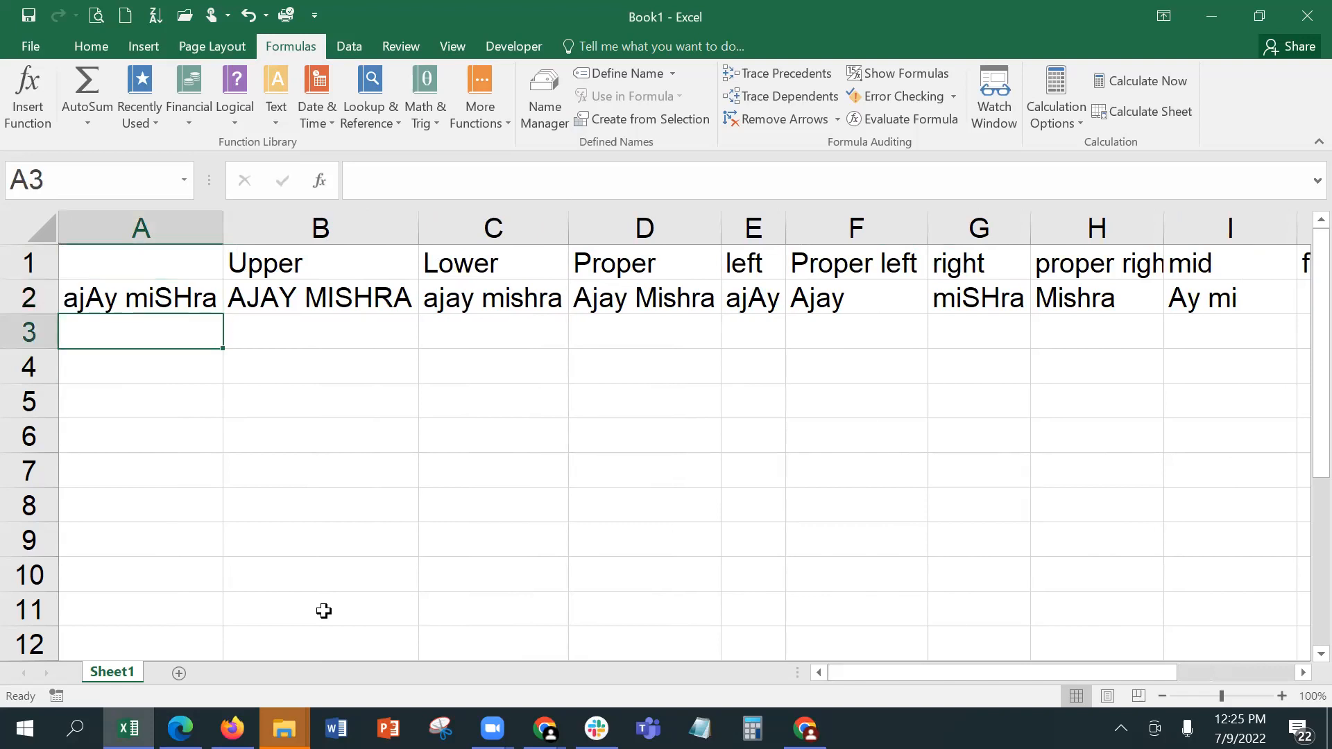
type("Soura")
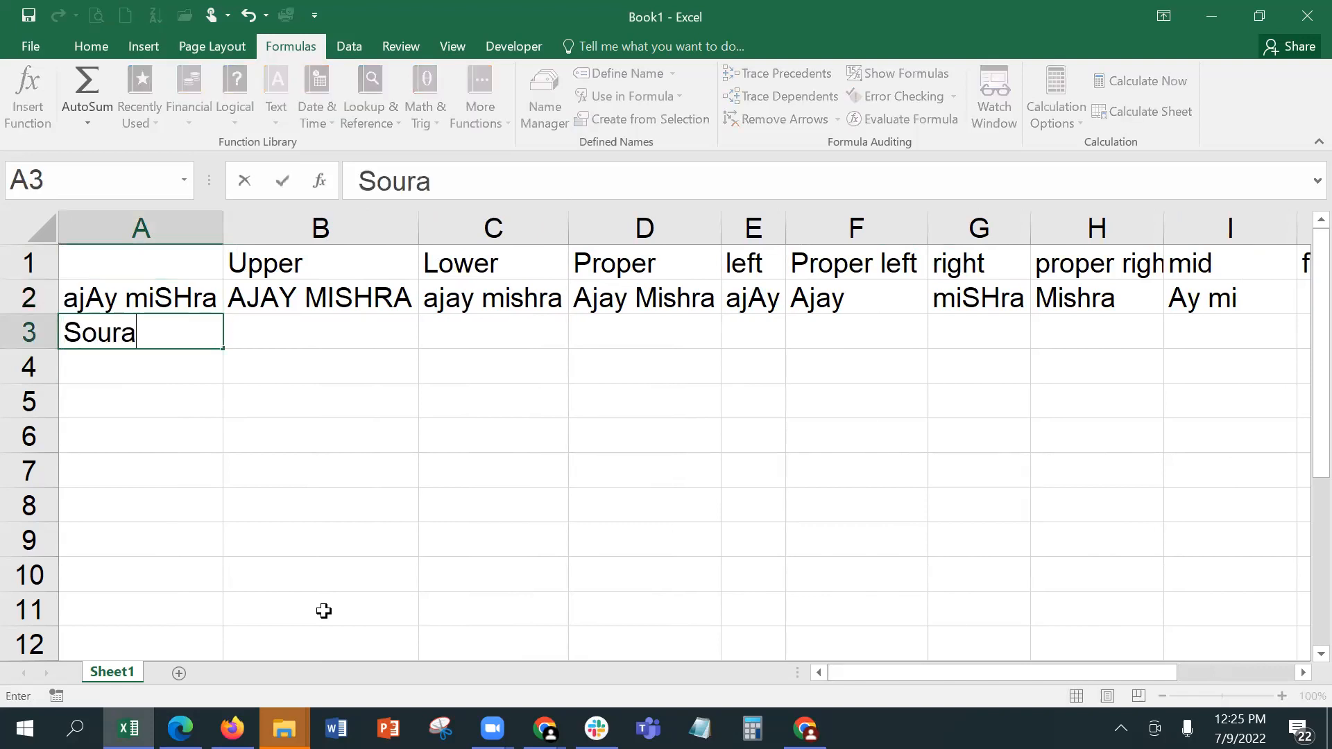
type("v Ganguly")
key("ctrl+Return")
Step: Enter Sachin Tendulkar in A4
key("Down")
type("Sachin")
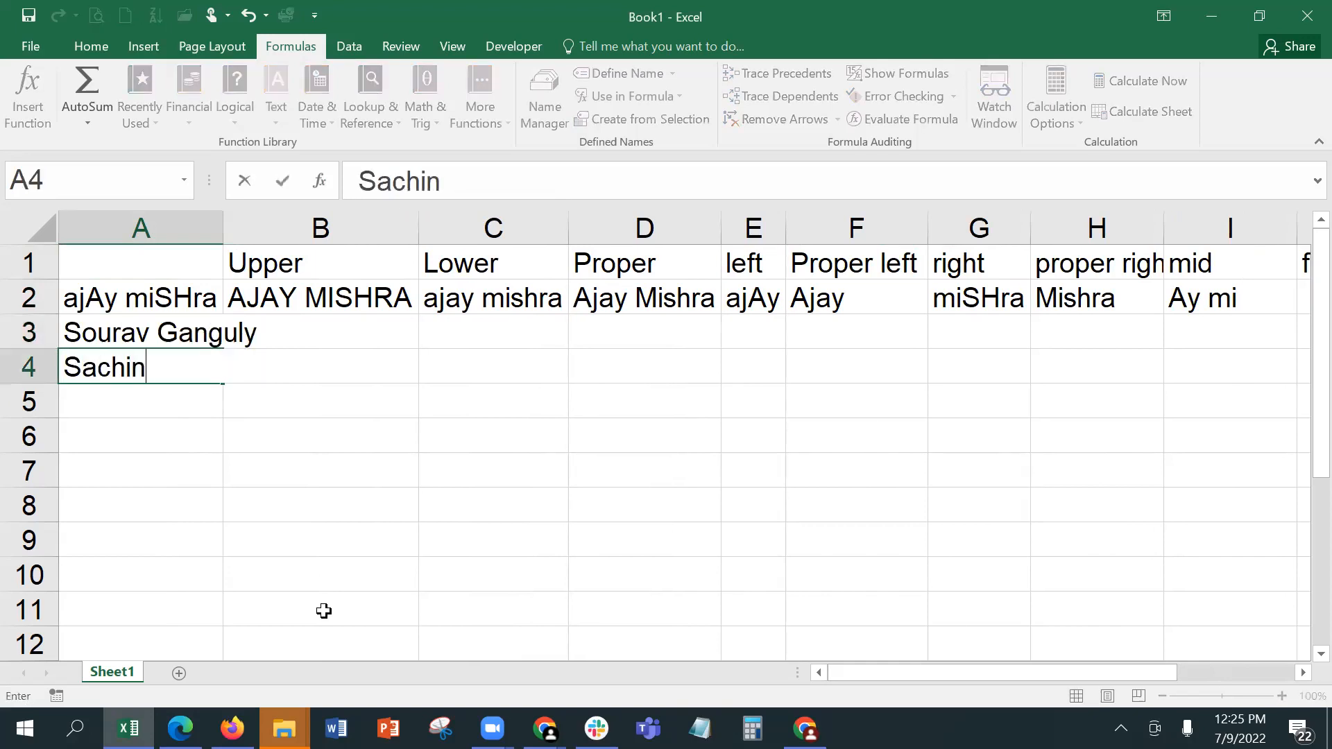
type(" Tendulkar")
key("Return")
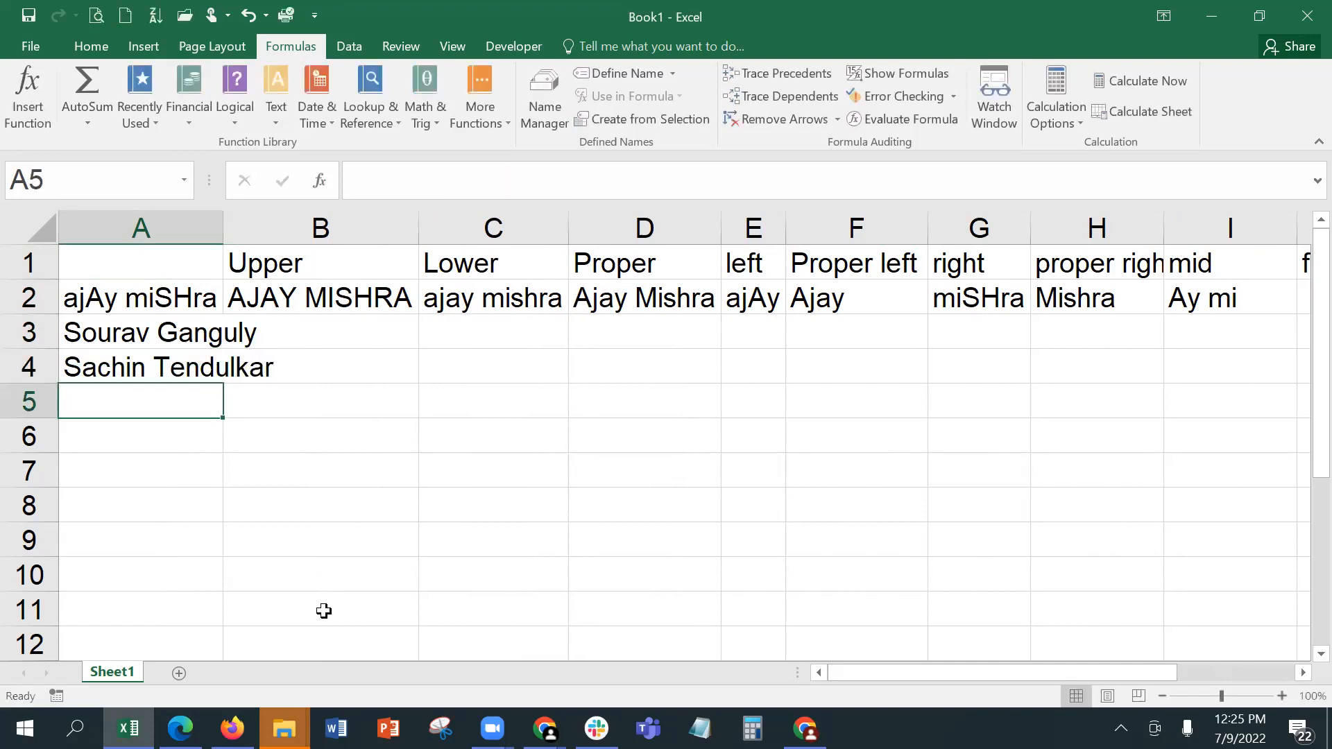
Step: Enter Virat Kohli in A5
type("Vi")
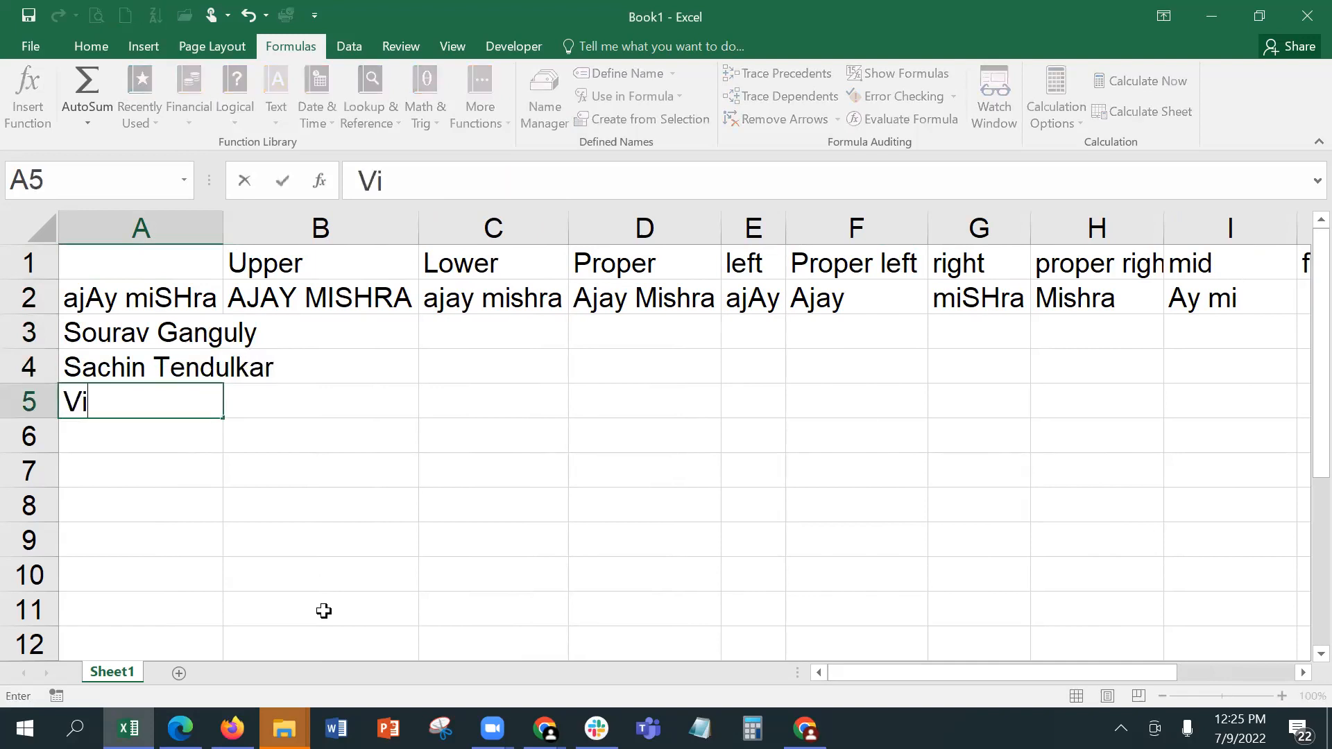
type("rat Koh")
key("BackSpace")
type("ohli")
key("Return")
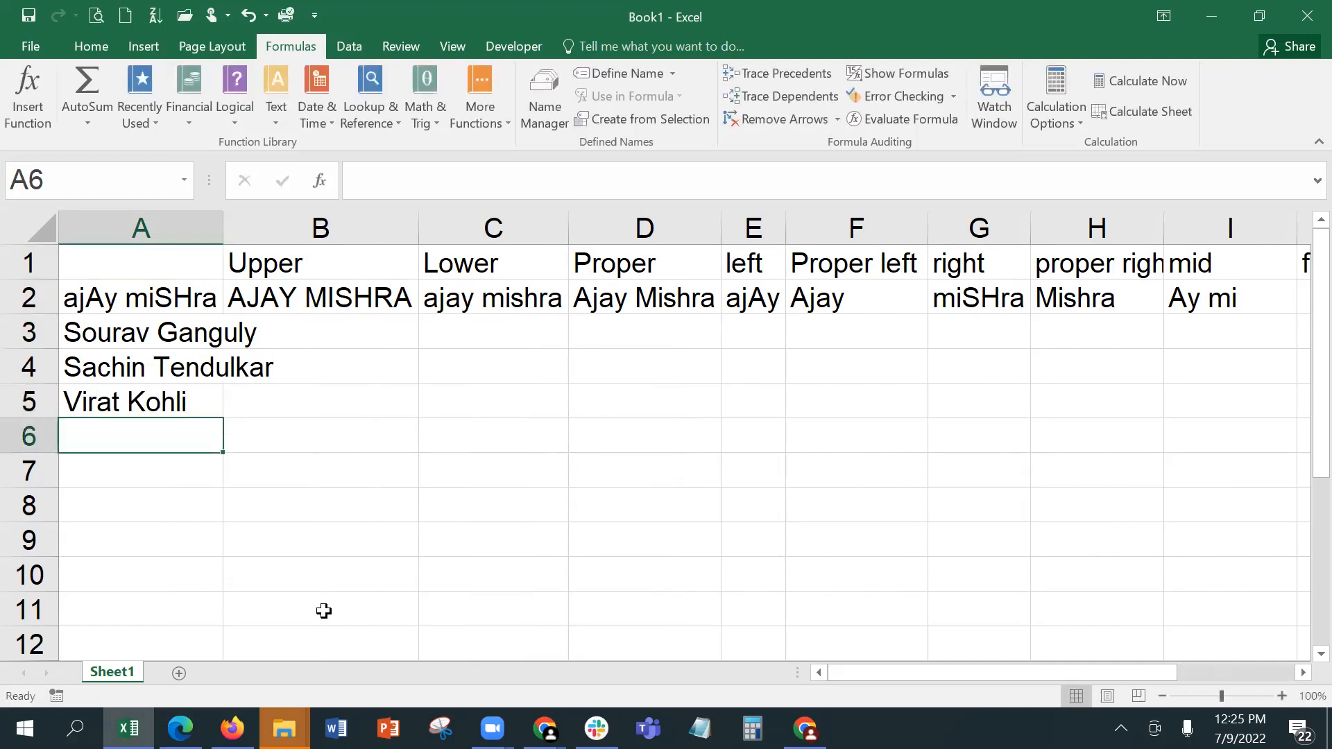
Step: Enter Shahrukh Khan in A6
type("Shah")
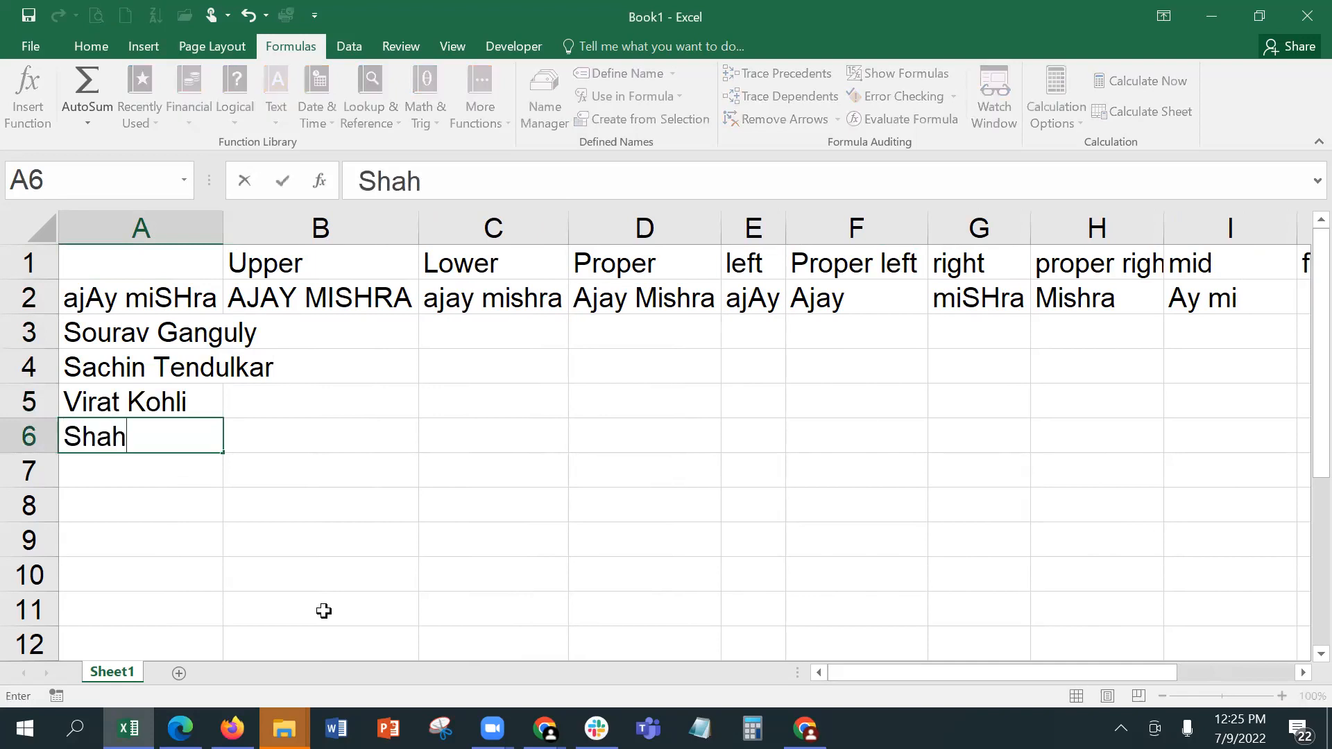
type("rukh Kj")
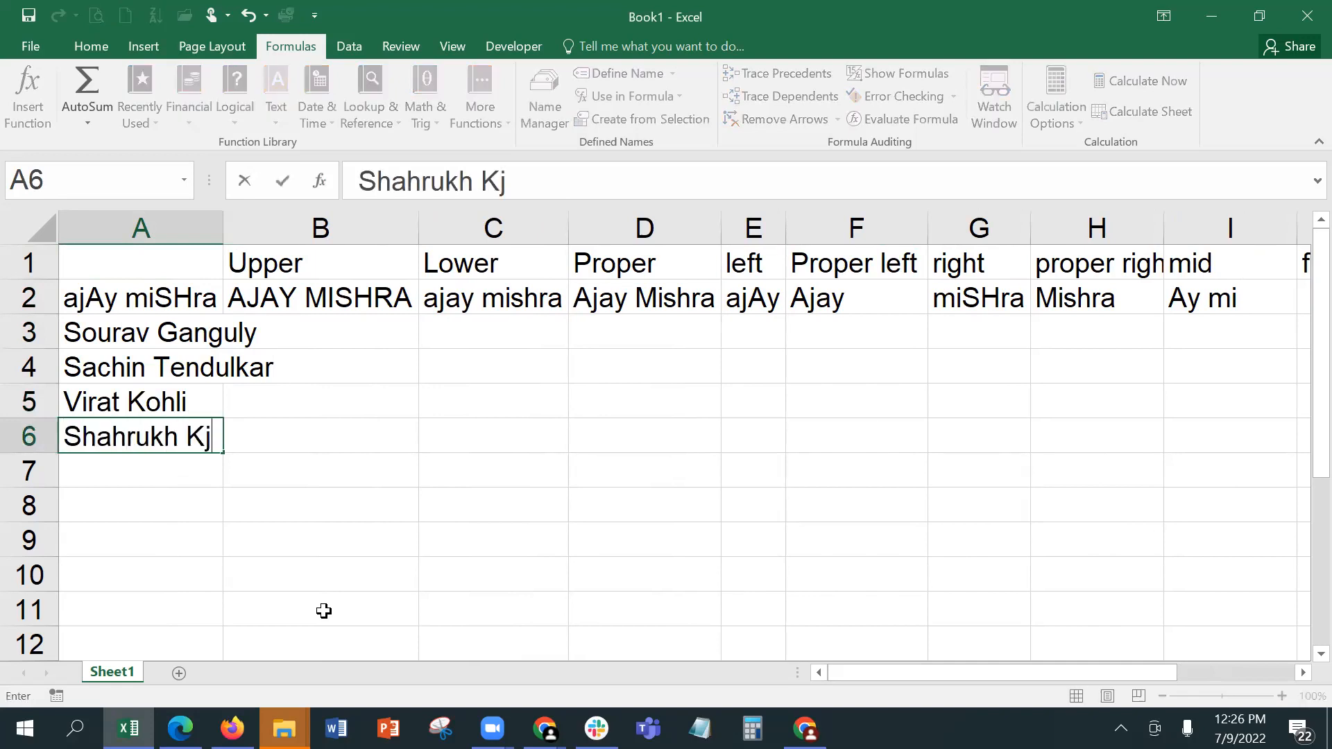
key("BackSpace")
type("han")
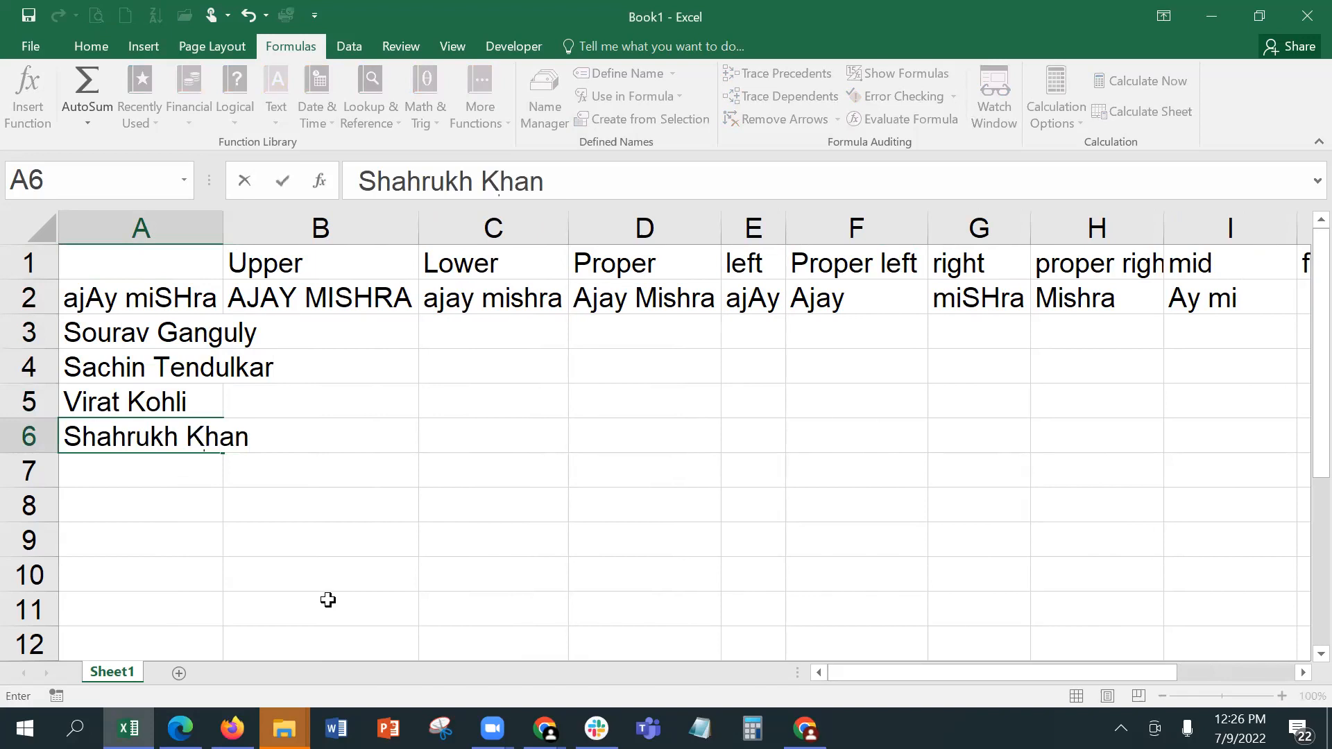
key("Return")
Step: Enter Deepika Padukone in A7
type("Deepi")
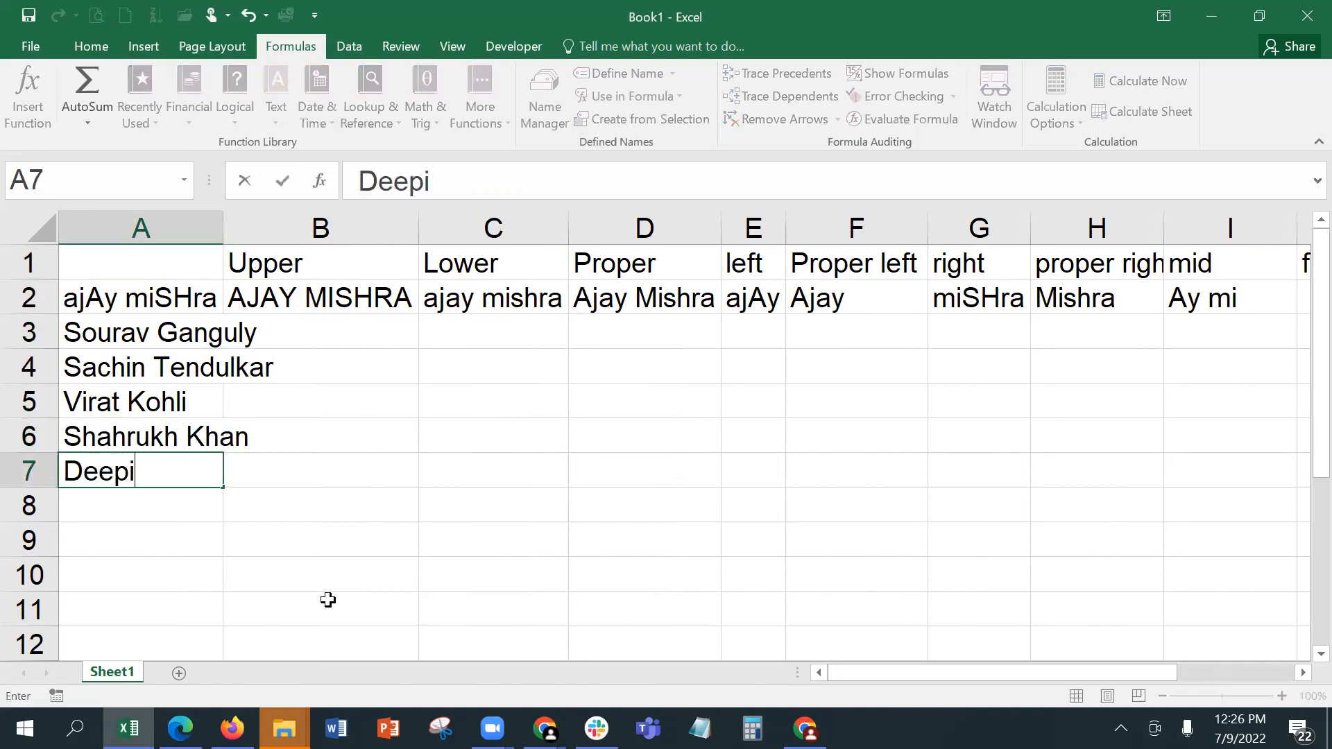
type("ka Paduo")
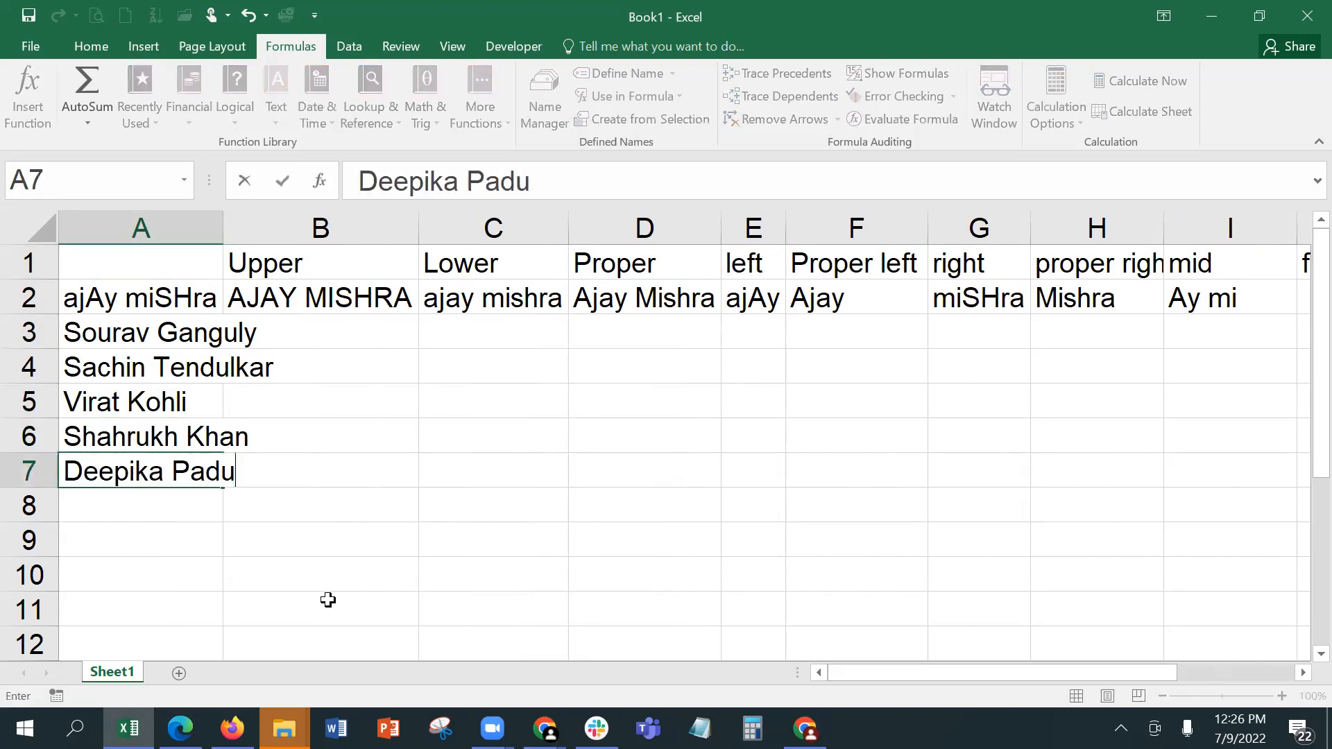
key("BackSpace")
type("kone")
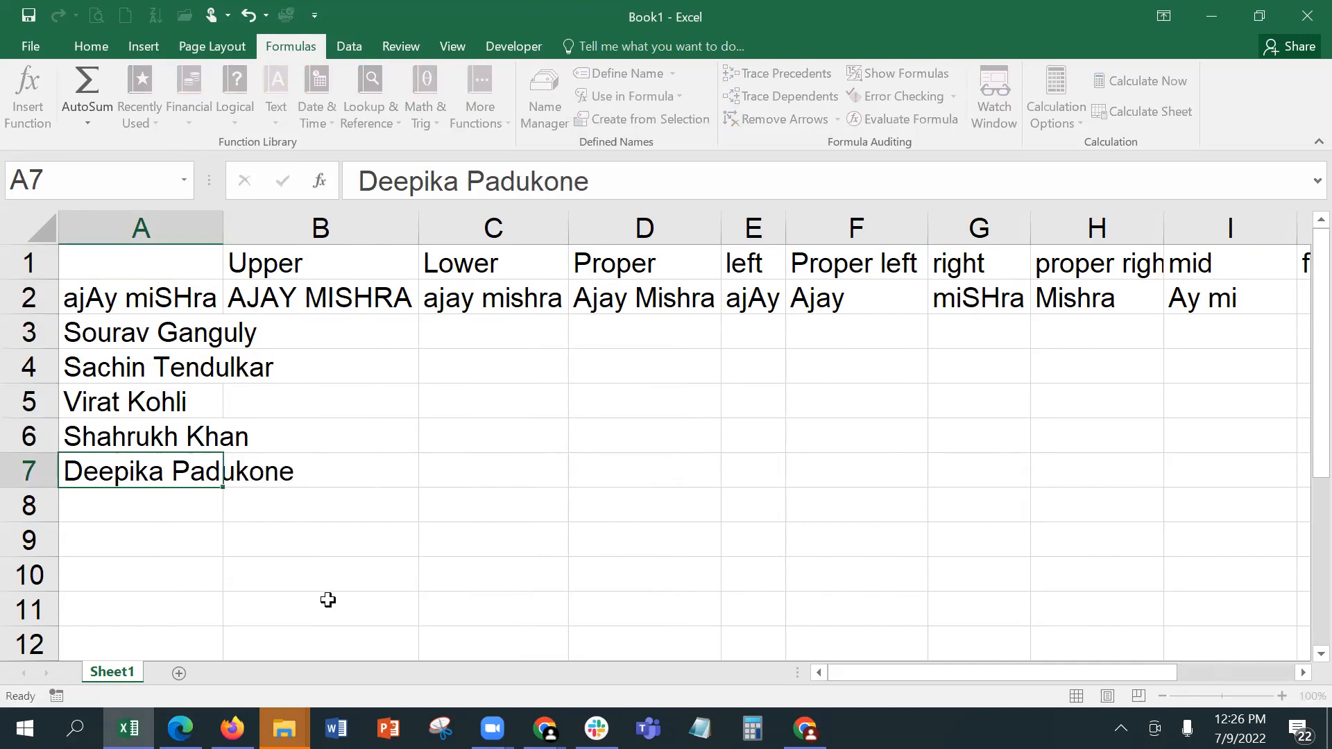
key("Return")
Step: Enter Priyanka Chopra in A8 as the last name of the list
type("P")
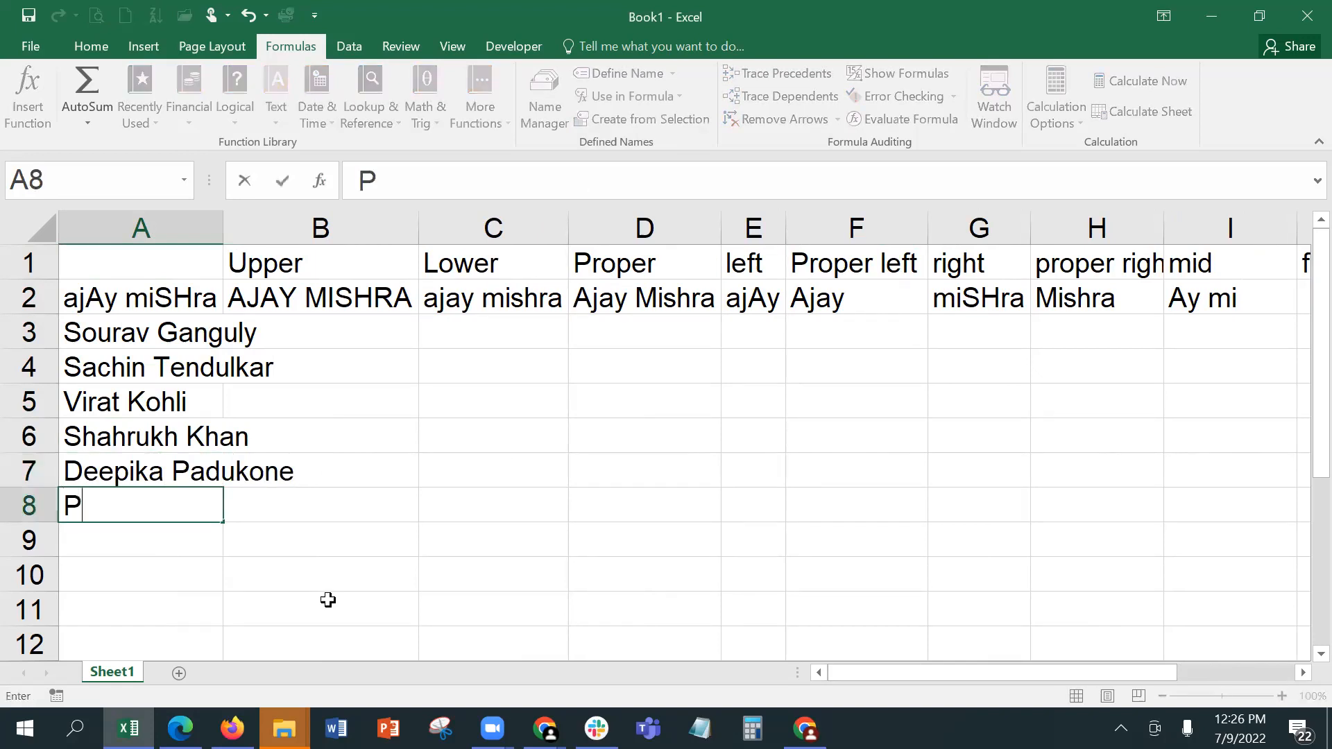
type("riyanka Chopr")
key("BackSpace")
type("Chopr")
type("a")
key("Return")
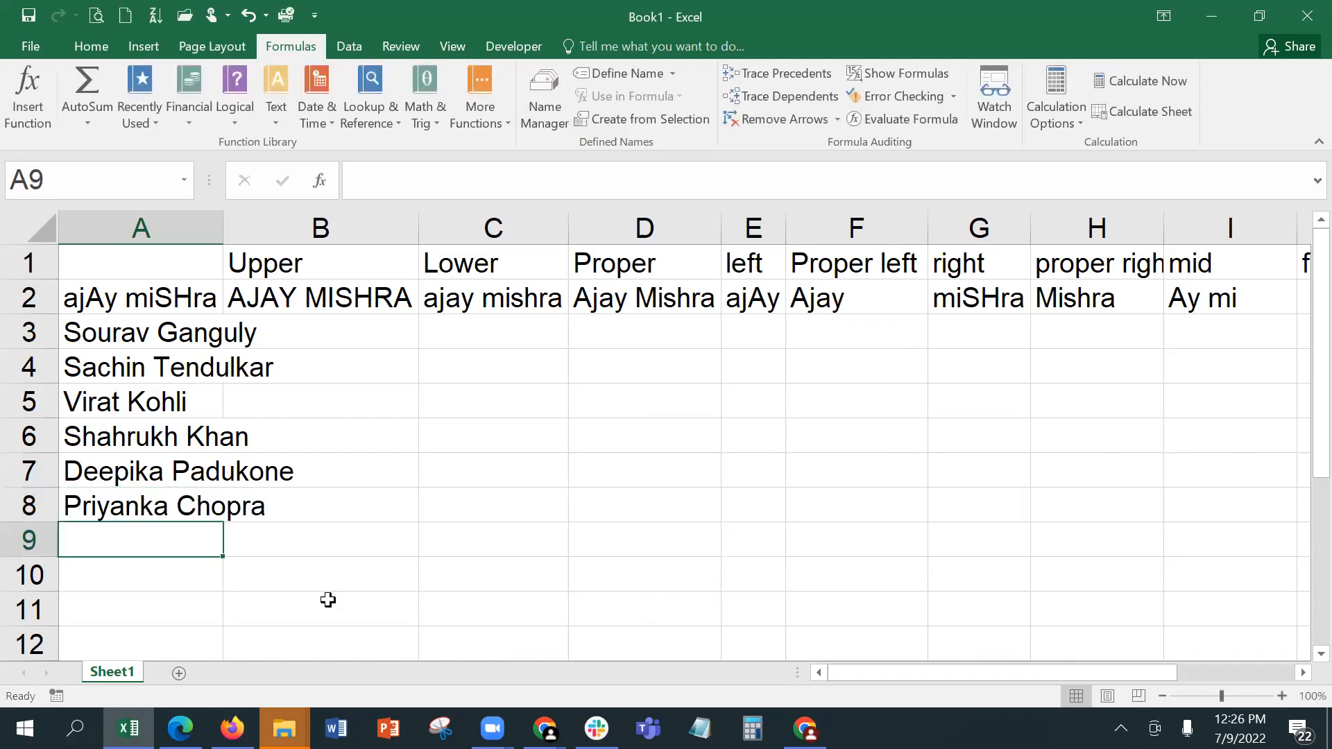
Step: AutoFit the width of column A to the longest name
key("Down")
key("Down")
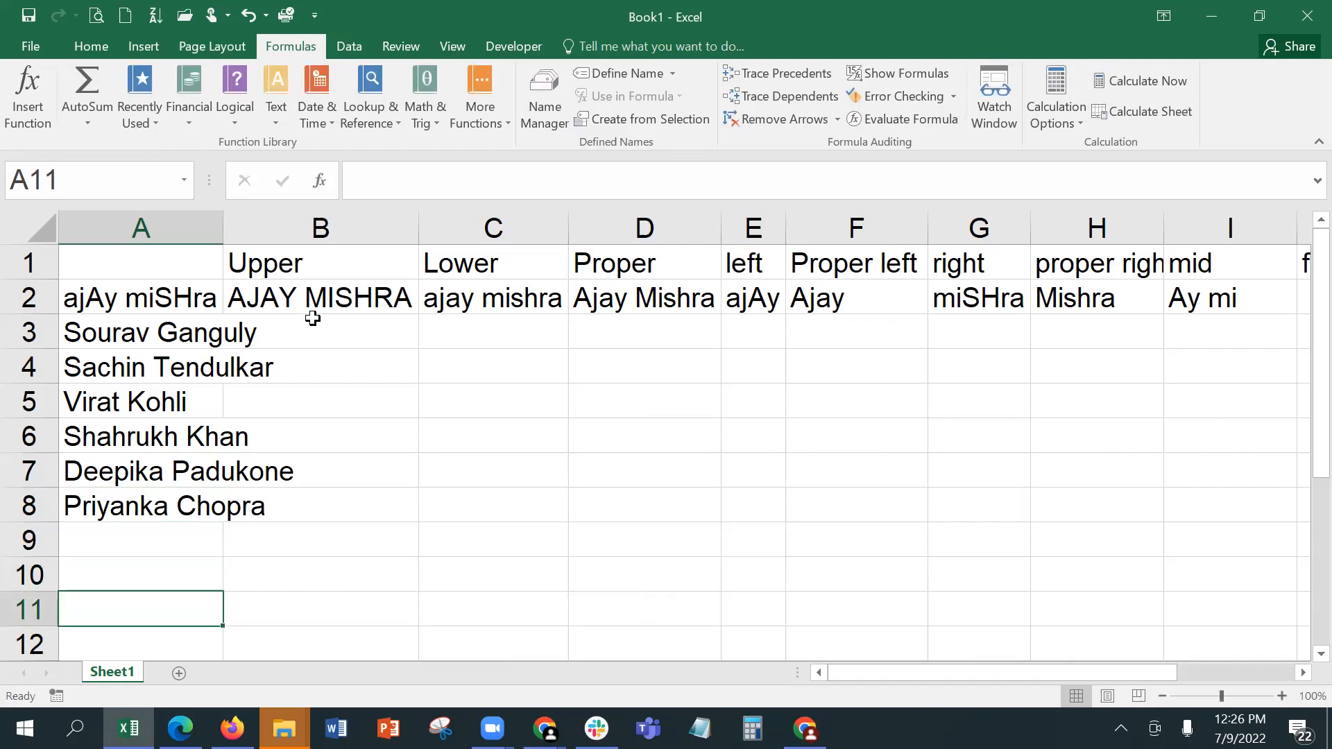
double_click(222, 219)
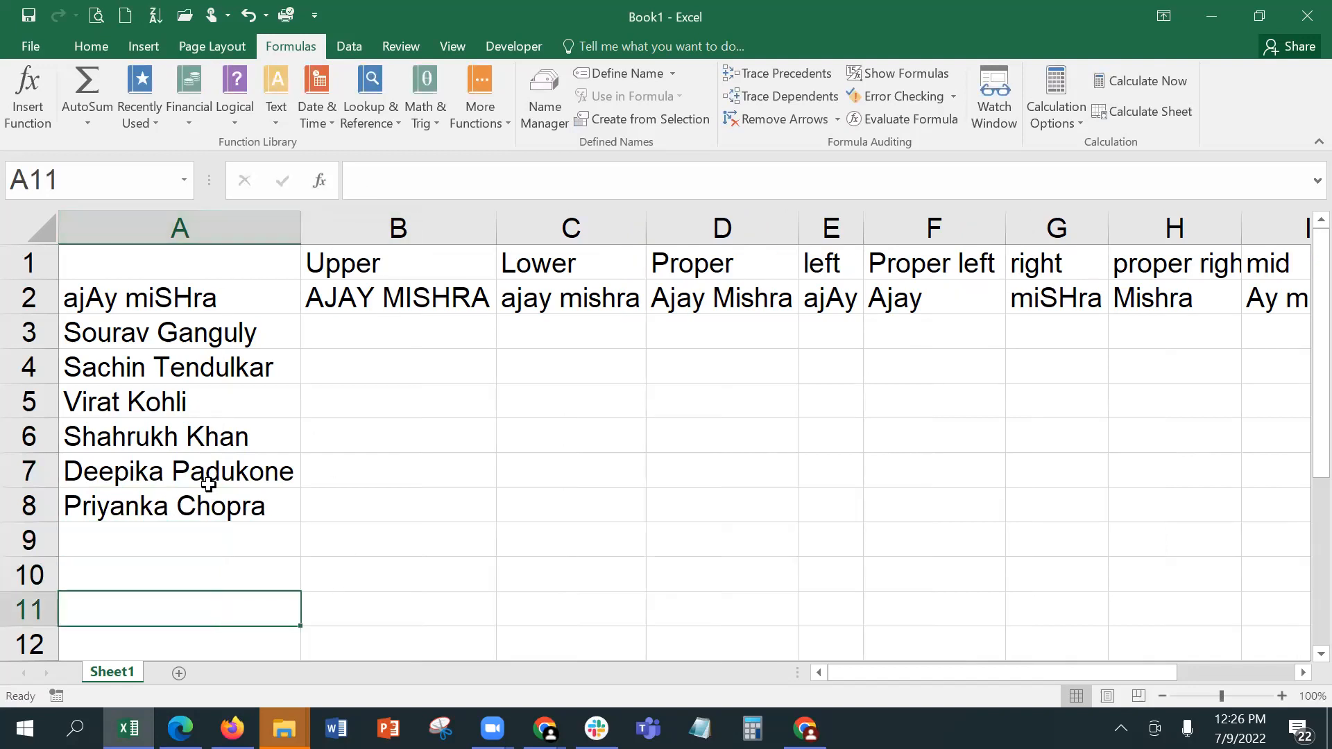
left_click(204, 539)
Step: Fill the text formulas in B2:L2 down through row 8 for all the names
left_click(348, 308)
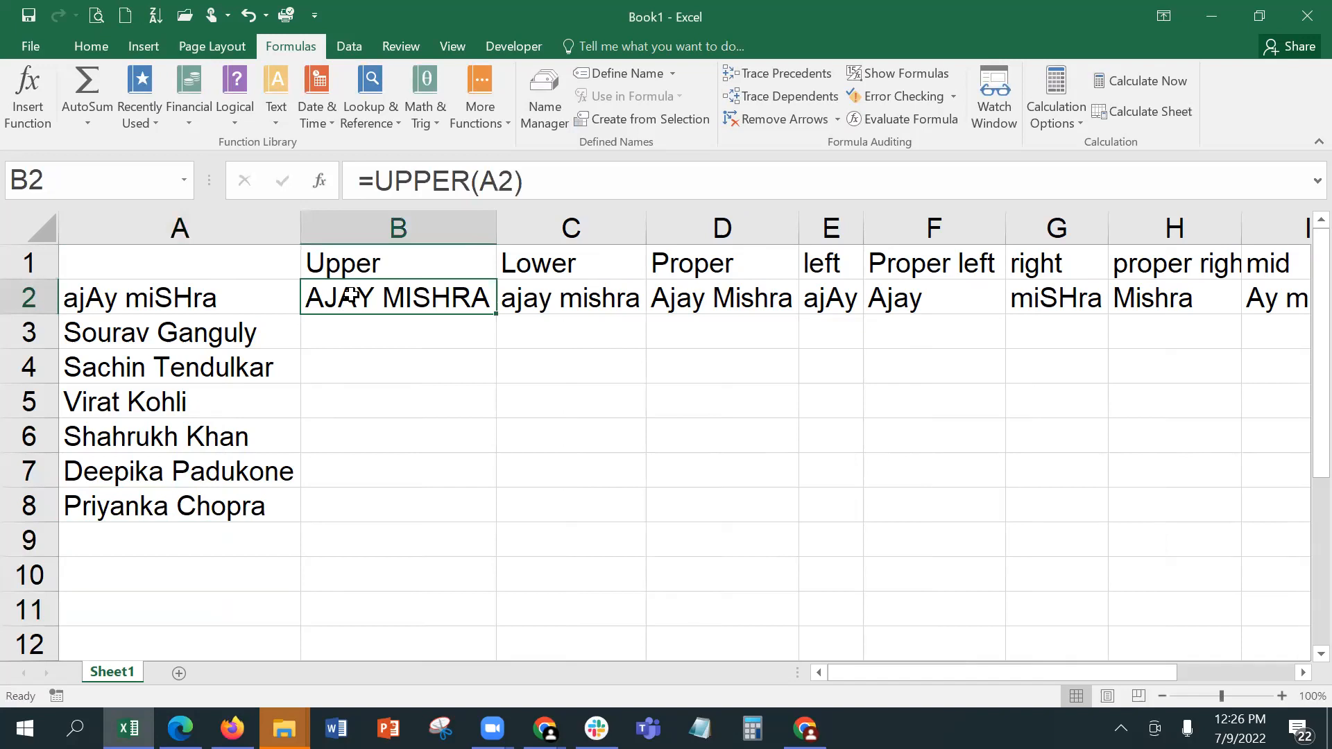
key("shift+Right")
key("shift+Right")
key("shift+Right")
key("shift+Right")
key("shift+Right")
key("shift+Right")
key("shift+Right")
key("shift+Right")
key("shift+Right")
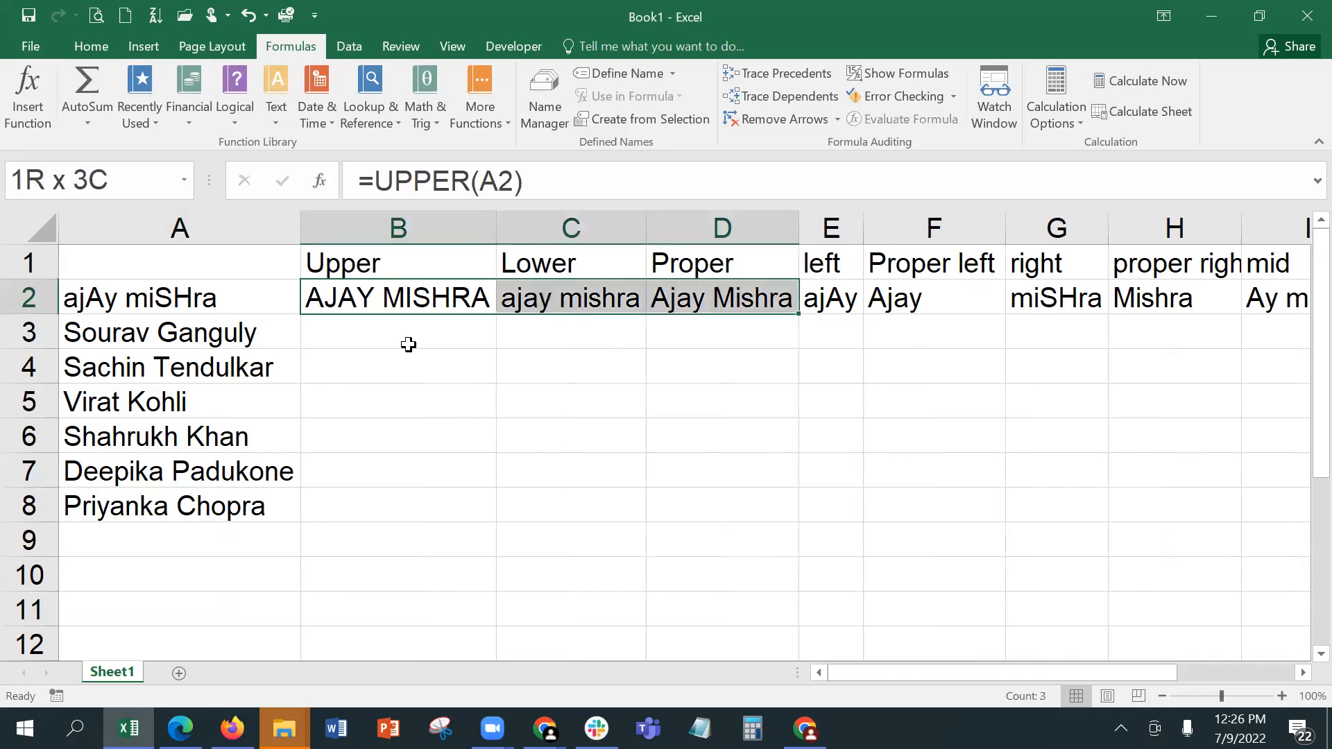
key("shift+Right")
key("shift+Right")
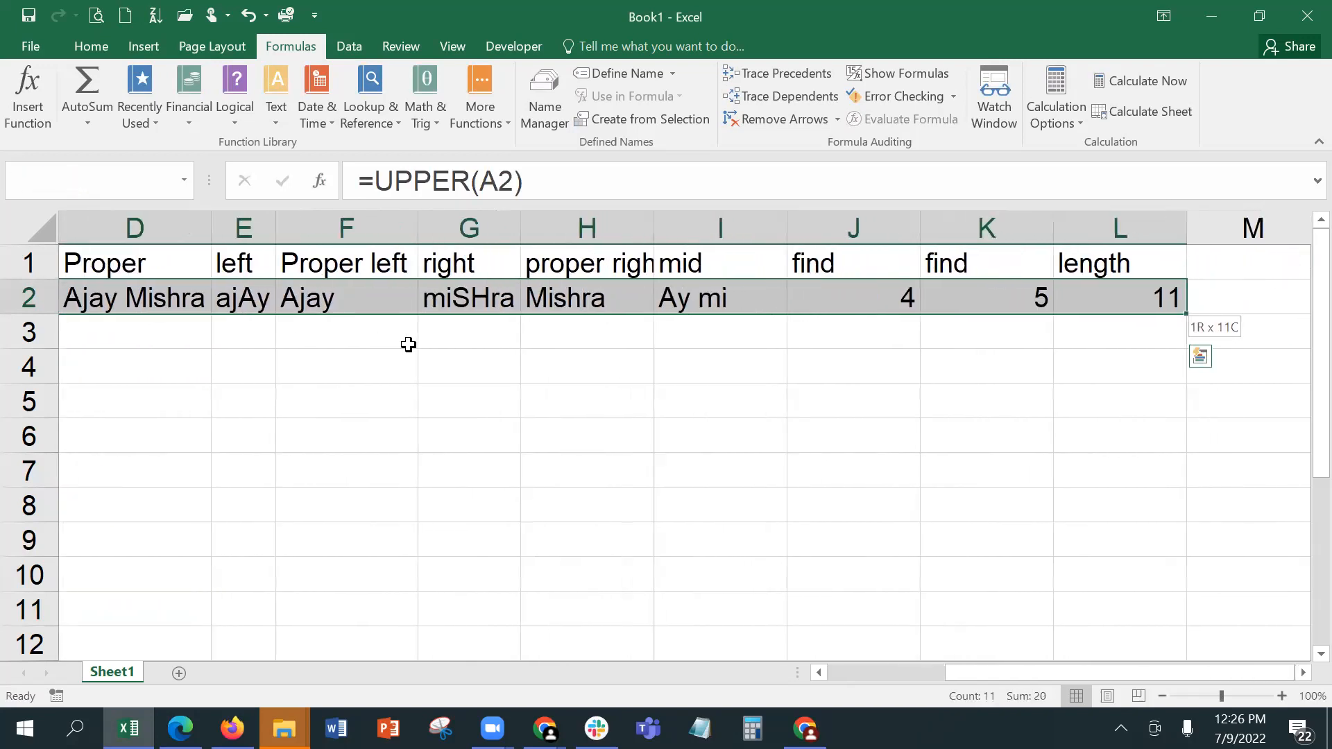
key("shift+Left")
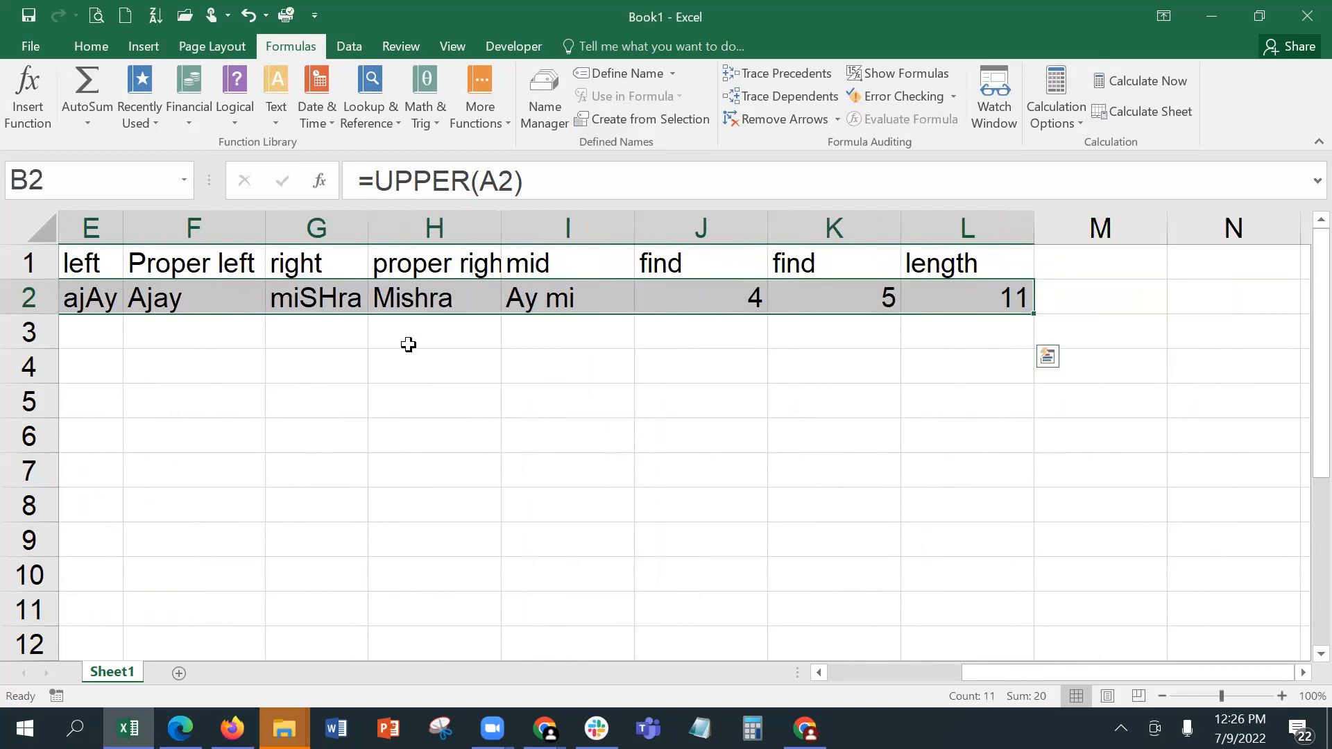
left_click_drag(1032, 314, 1020, 487)
mouse_move(1062, 672)
left_mouse_down()
mouse_move(831, 683)
mouse_move(1063, 691)
left_mouse_up()
left_click_drag(1033, 488, 1033, 522)
left_click_drag(1064, 670, 887, 670)
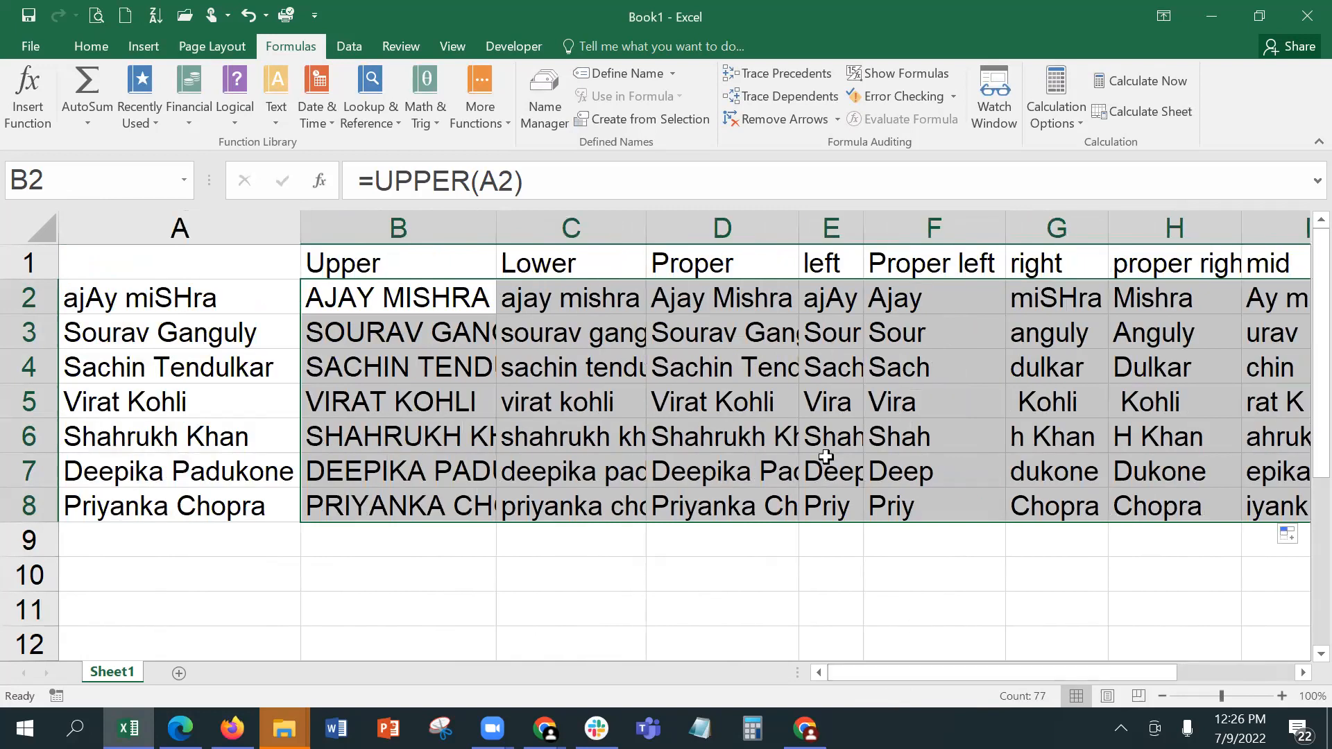
Step: AutoFit the Upper, Lower, Proper and left columns (B to E) to their contents, checking the copied formulas in B5, D8 and E8
double_click(496, 229)
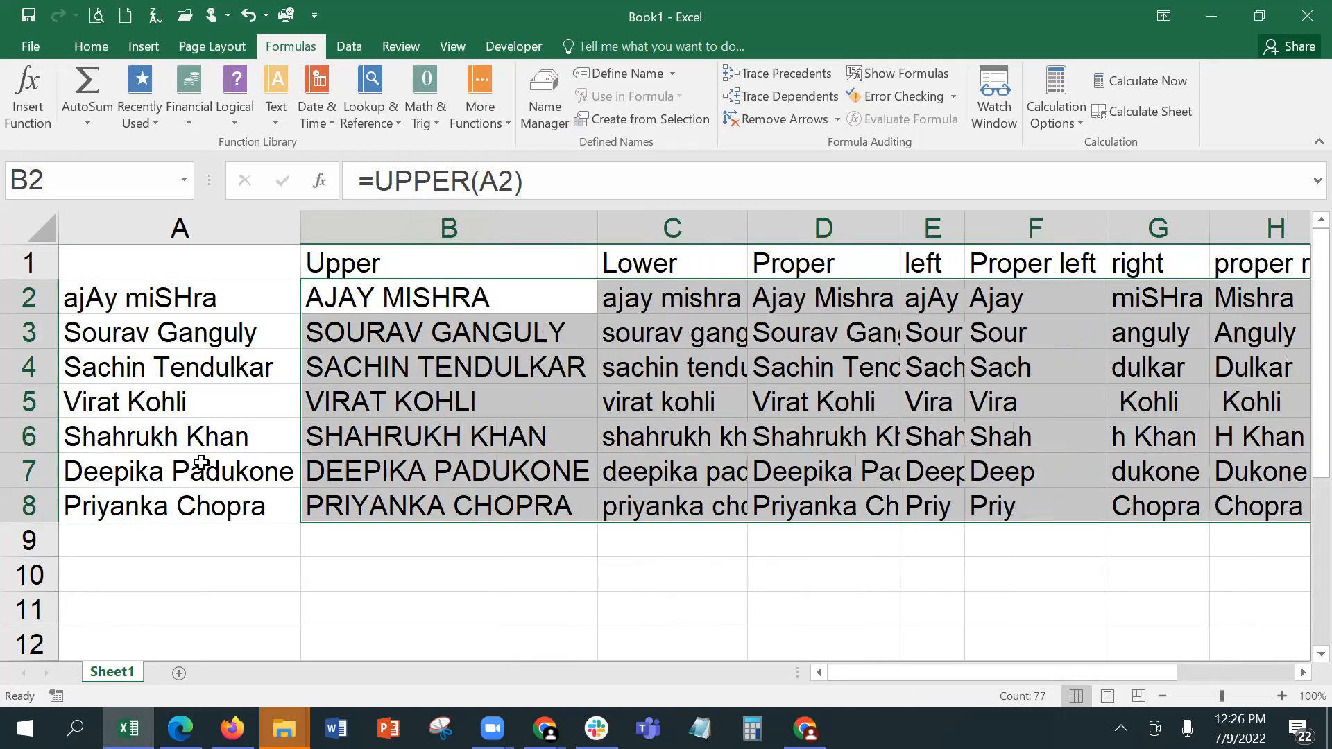
left_click(360, 387)
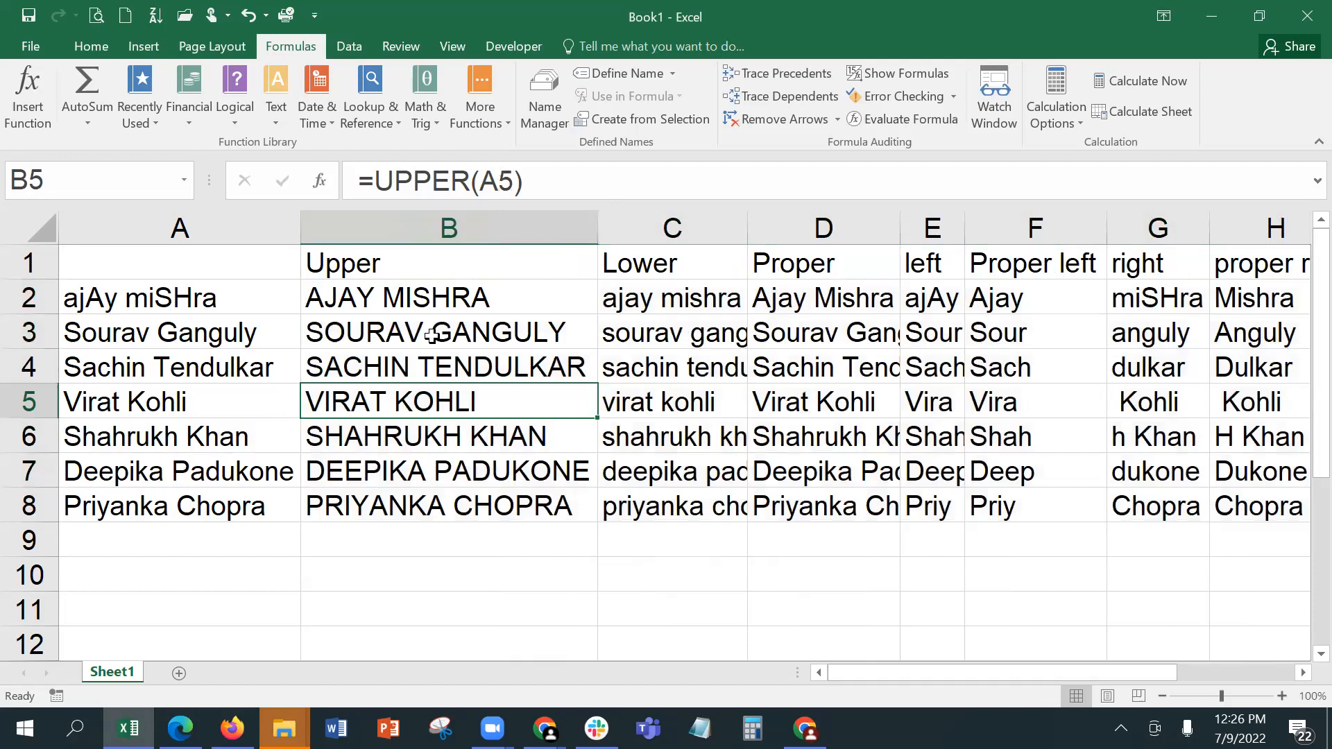
double_click(748, 227)
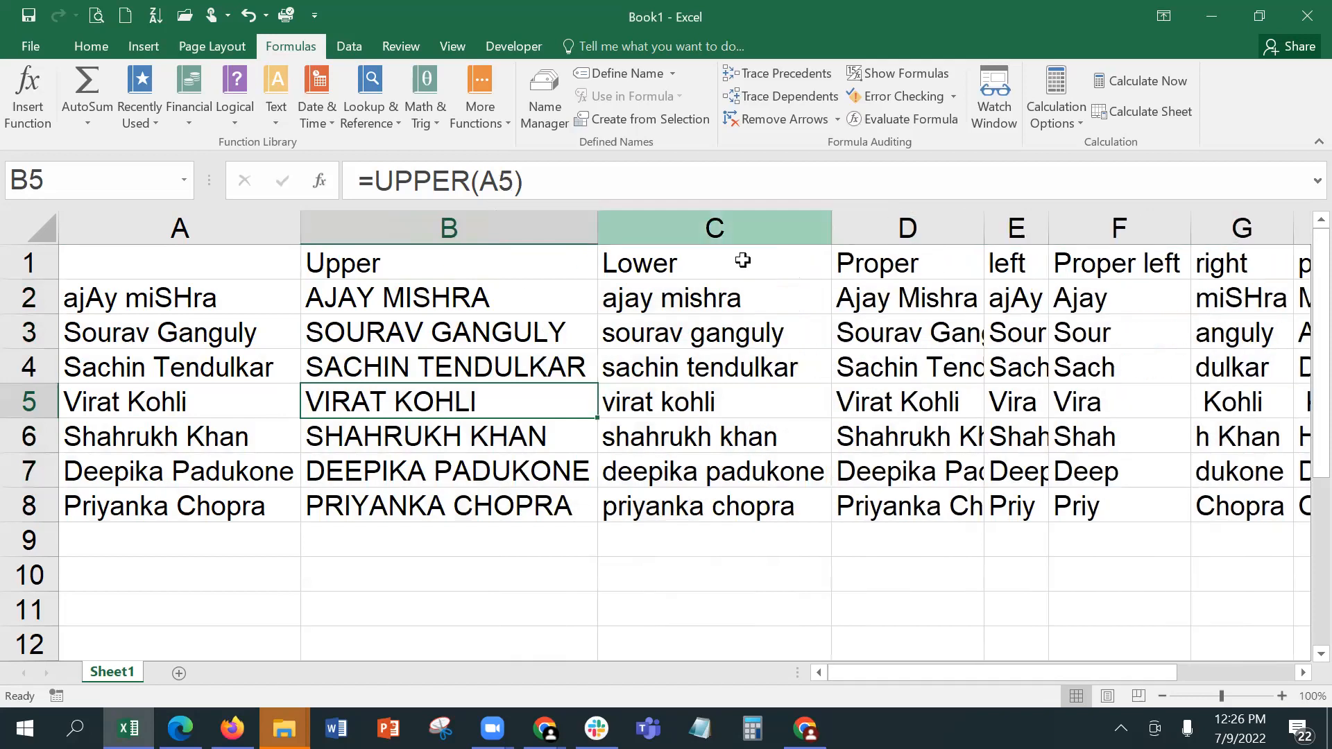
double_click(984, 227)
left_click(950, 503)
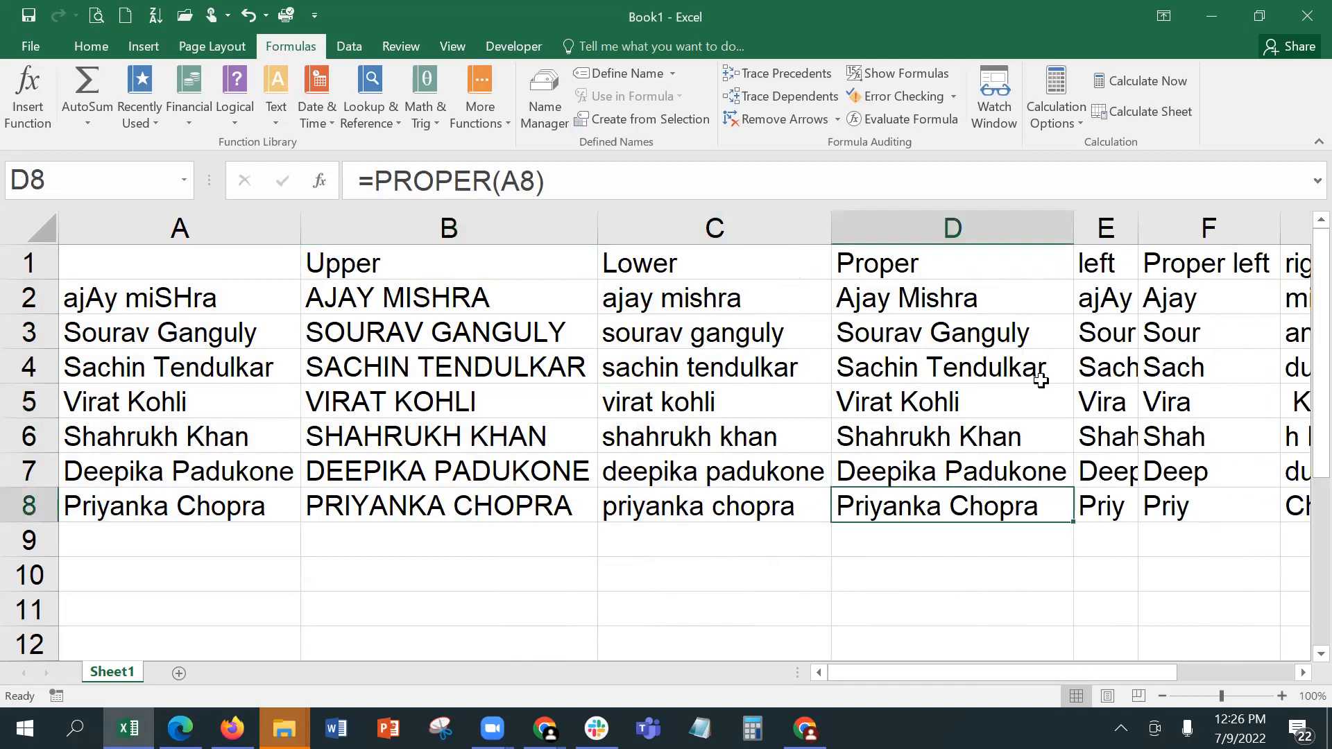
double_click(1138, 227)
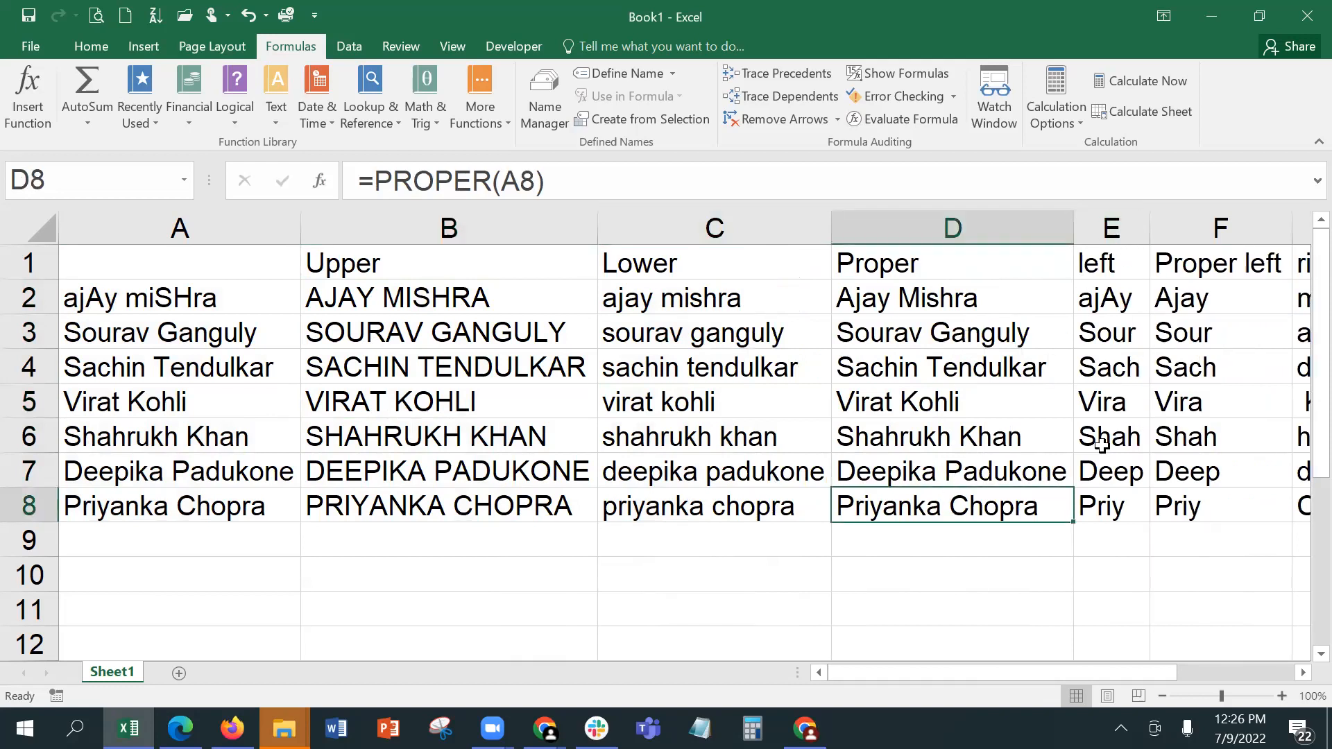
left_click(1109, 498)
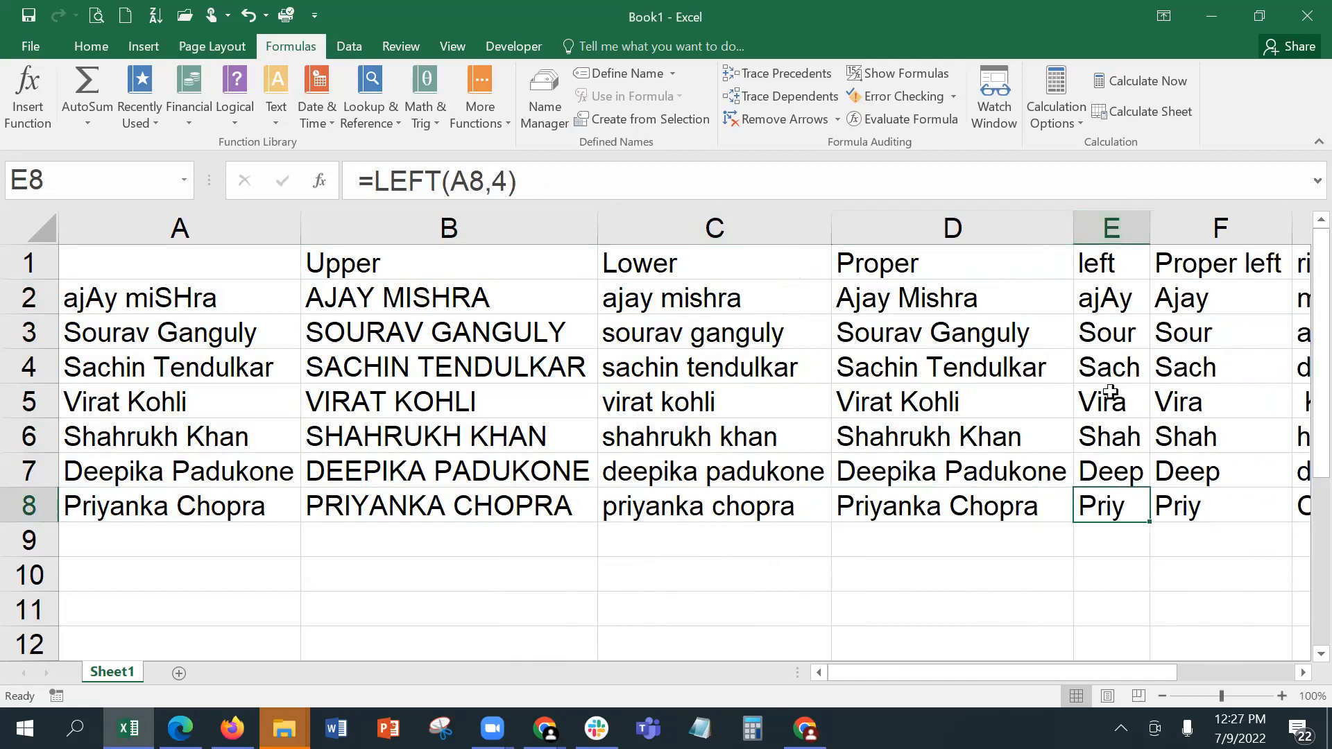
Step: Compare the copied LEFT formulas in column E with the PROPER(LEFT()) formulas in column F across several names
left_click(1302, 672)
left_click(1302, 672)
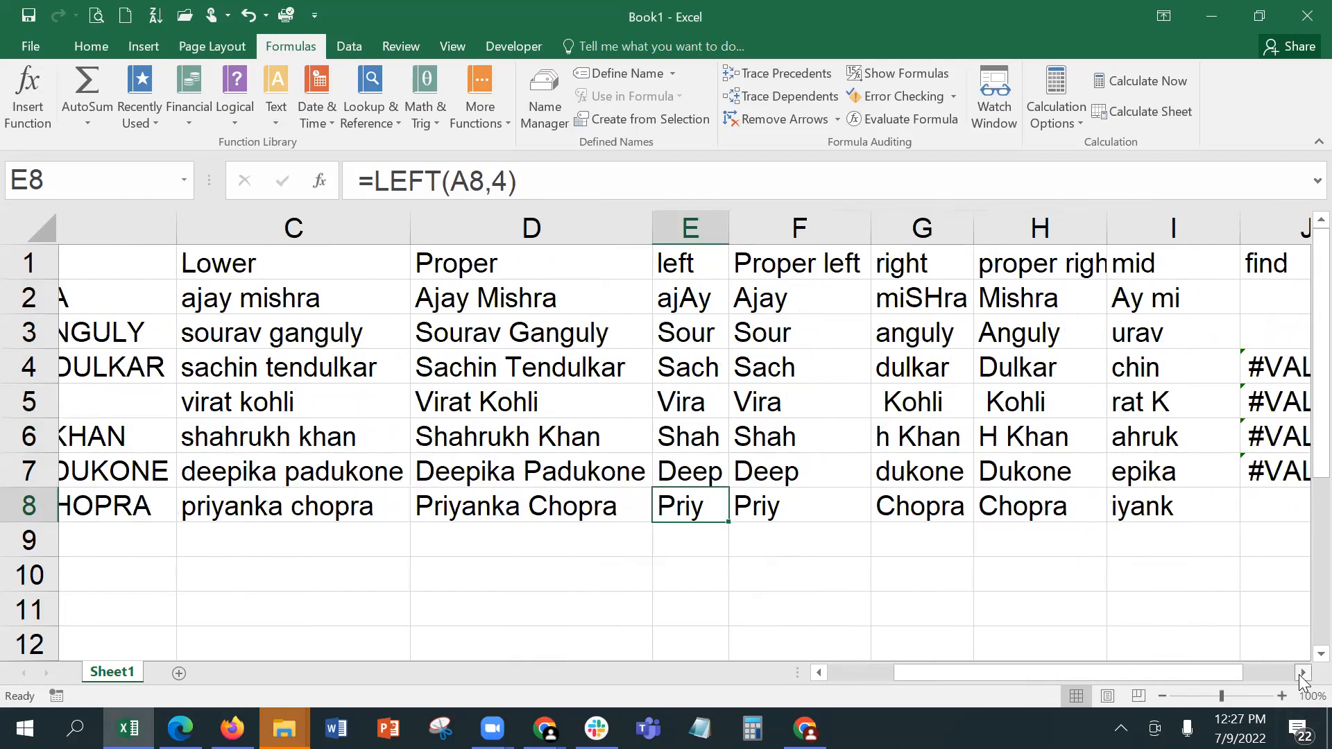
left_click(1302, 672)
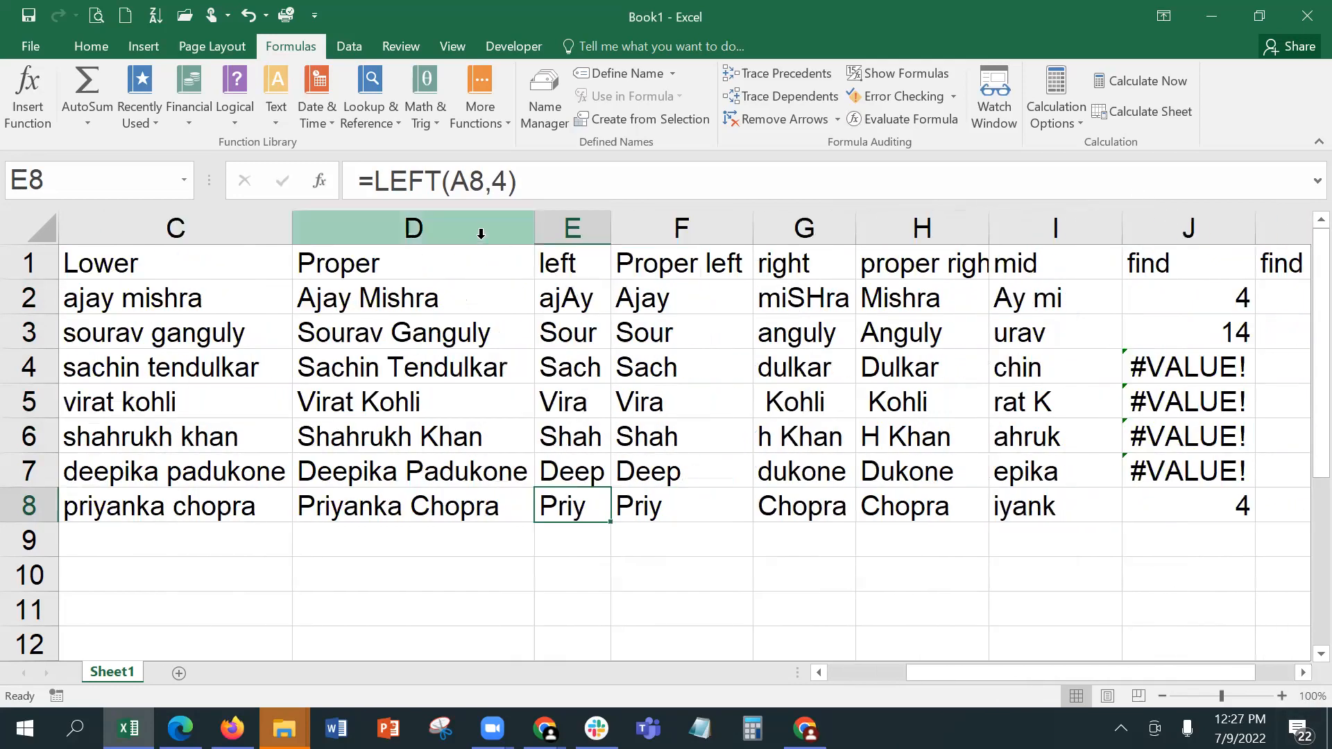
left_click(570, 308)
left_click(628, 308)
left_click(589, 340)
left_click(633, 334)
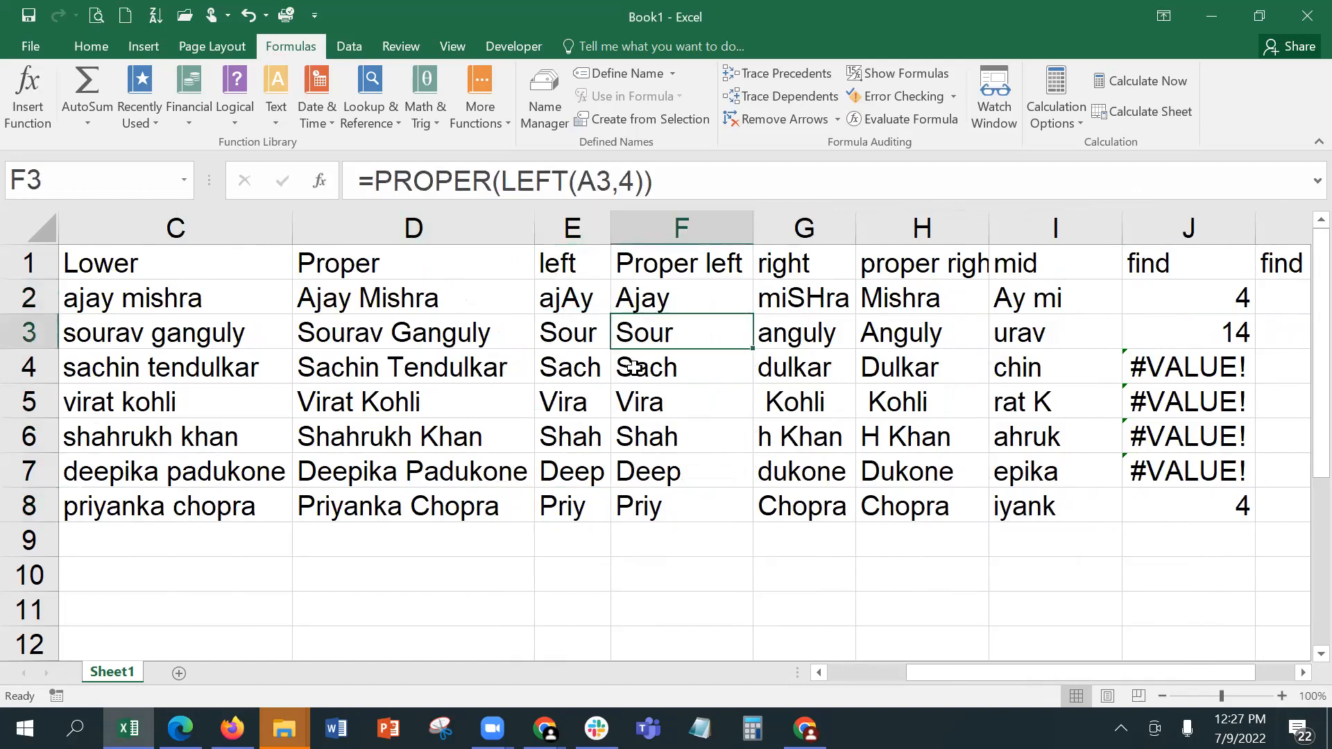
left_click(631, 364)
left_click(666, 441)
Step: AutoFit the proper right column H and check the RIGHT formula in G2 and the PROPER formula in H6
left_click(816, 305)
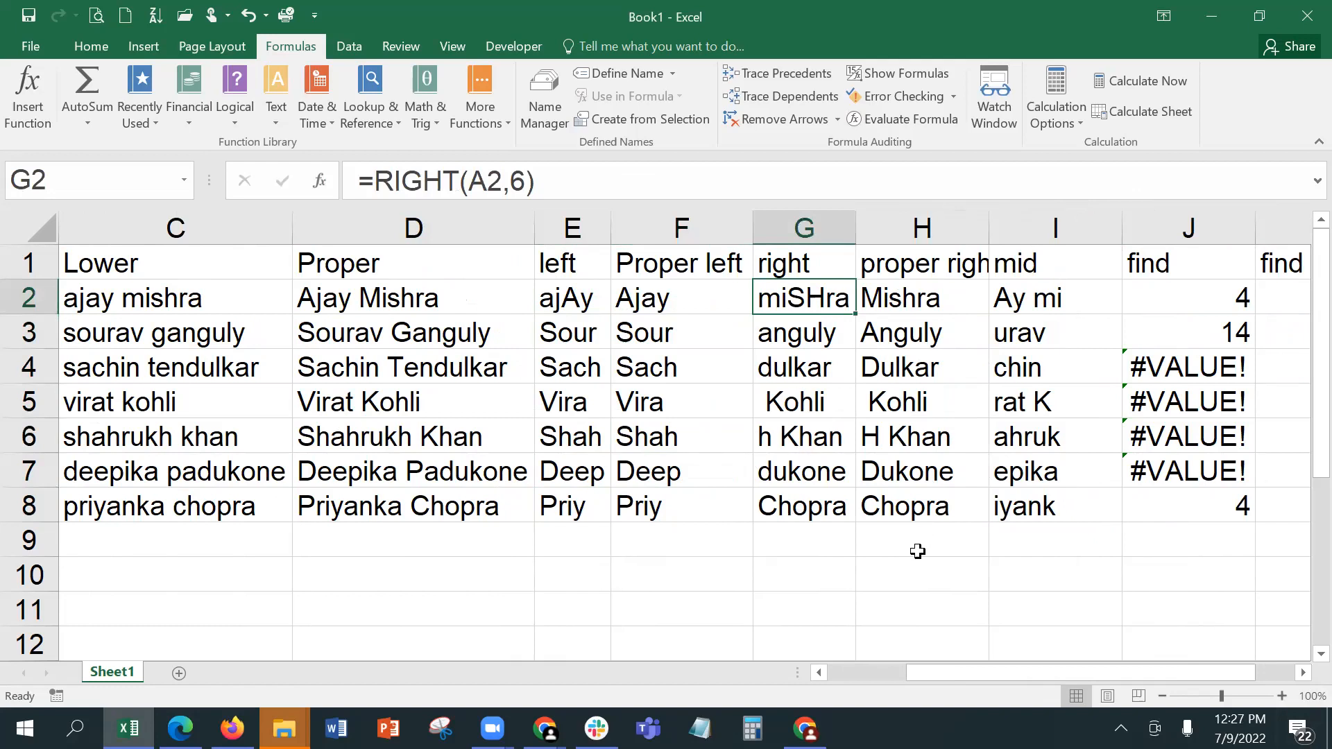
double_click(989, 223)
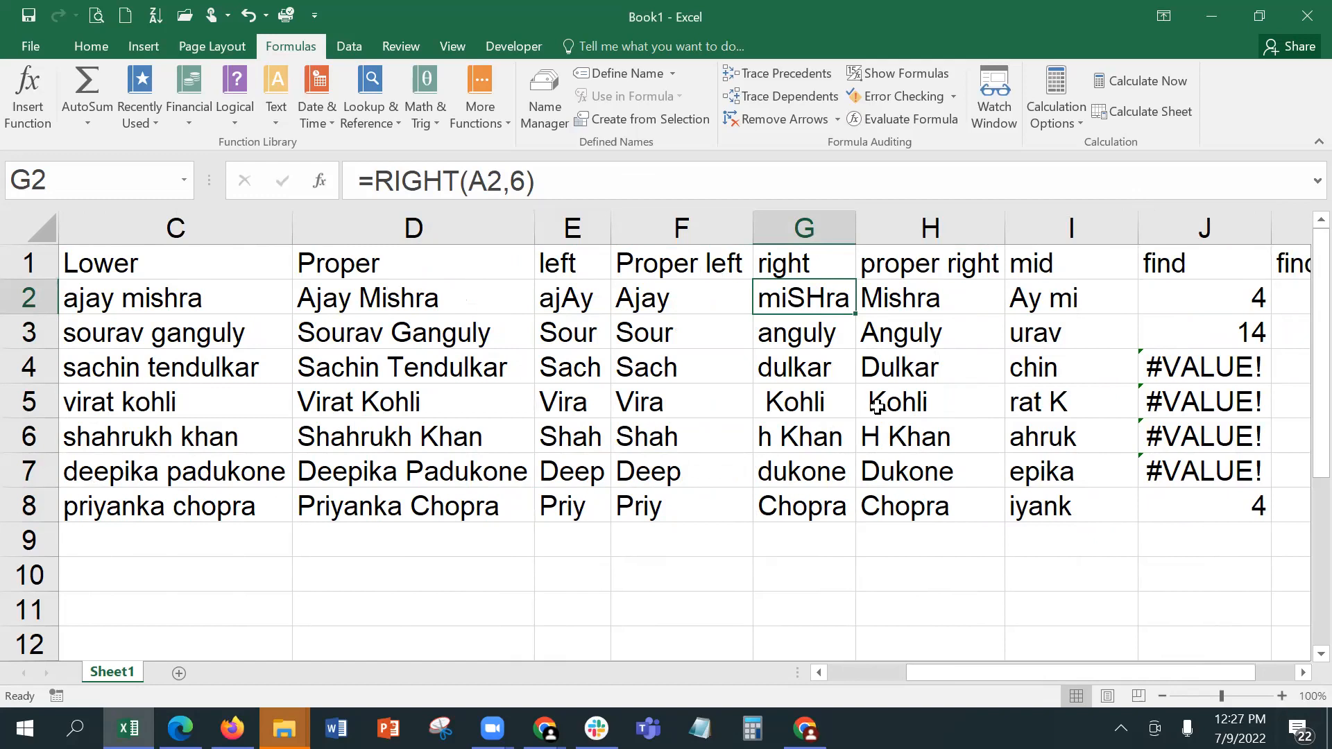
left_click(877, 438)
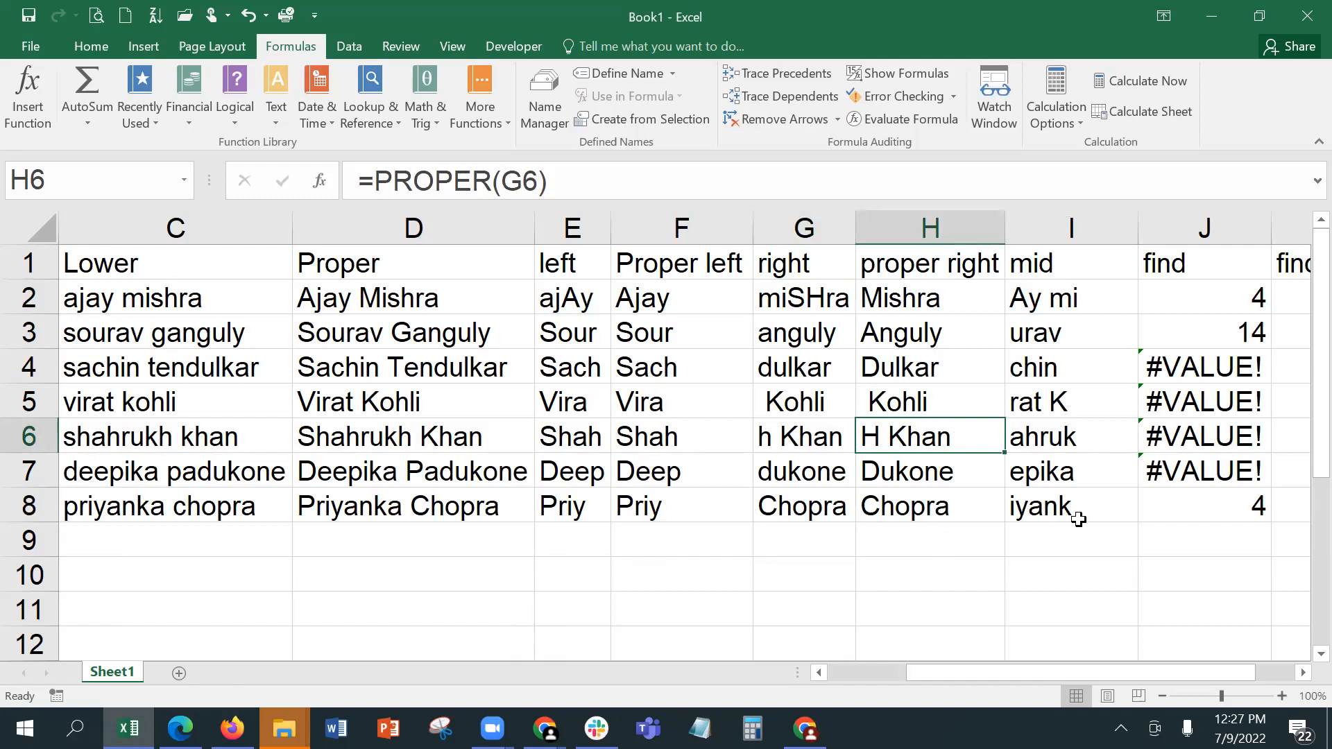
Step: Examine the copied FIND formulas in J4 to J7 to see why they return errors
left_click(1302, 672)
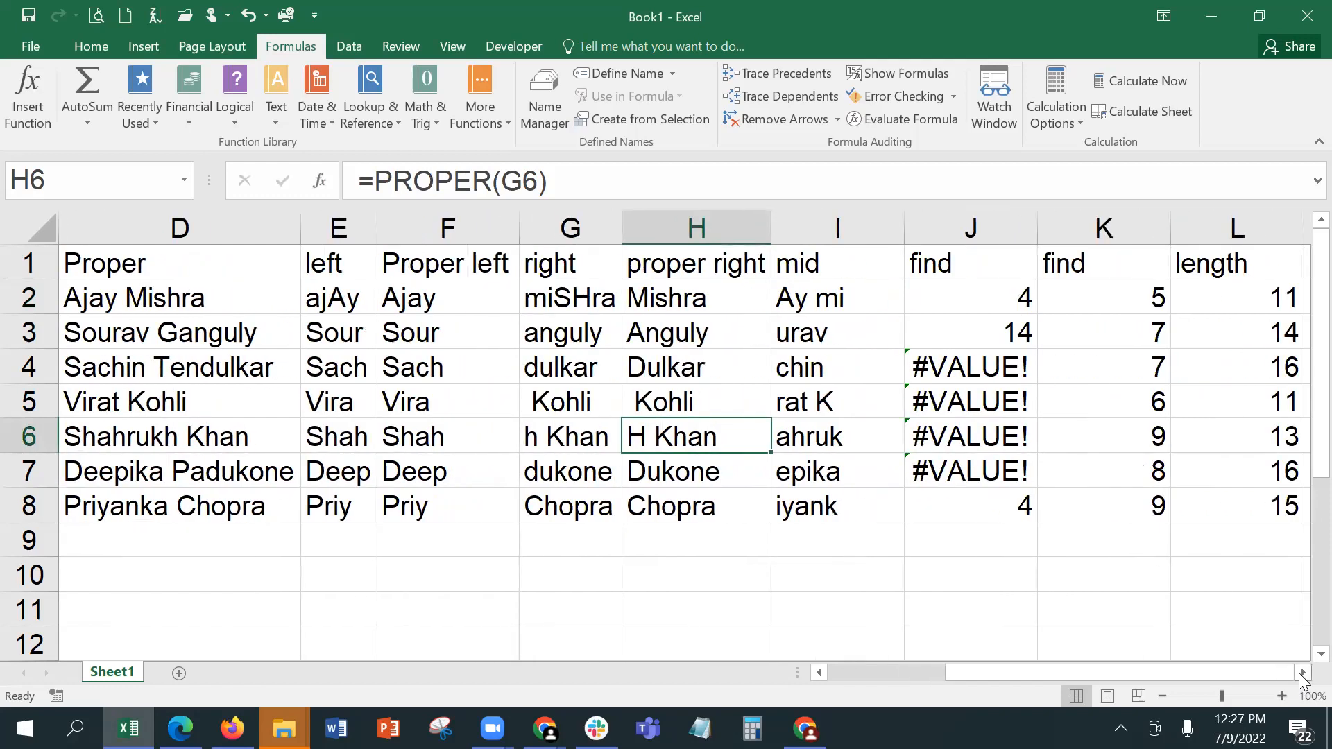
left_click(1302, 673)
left_click(1302, 673)
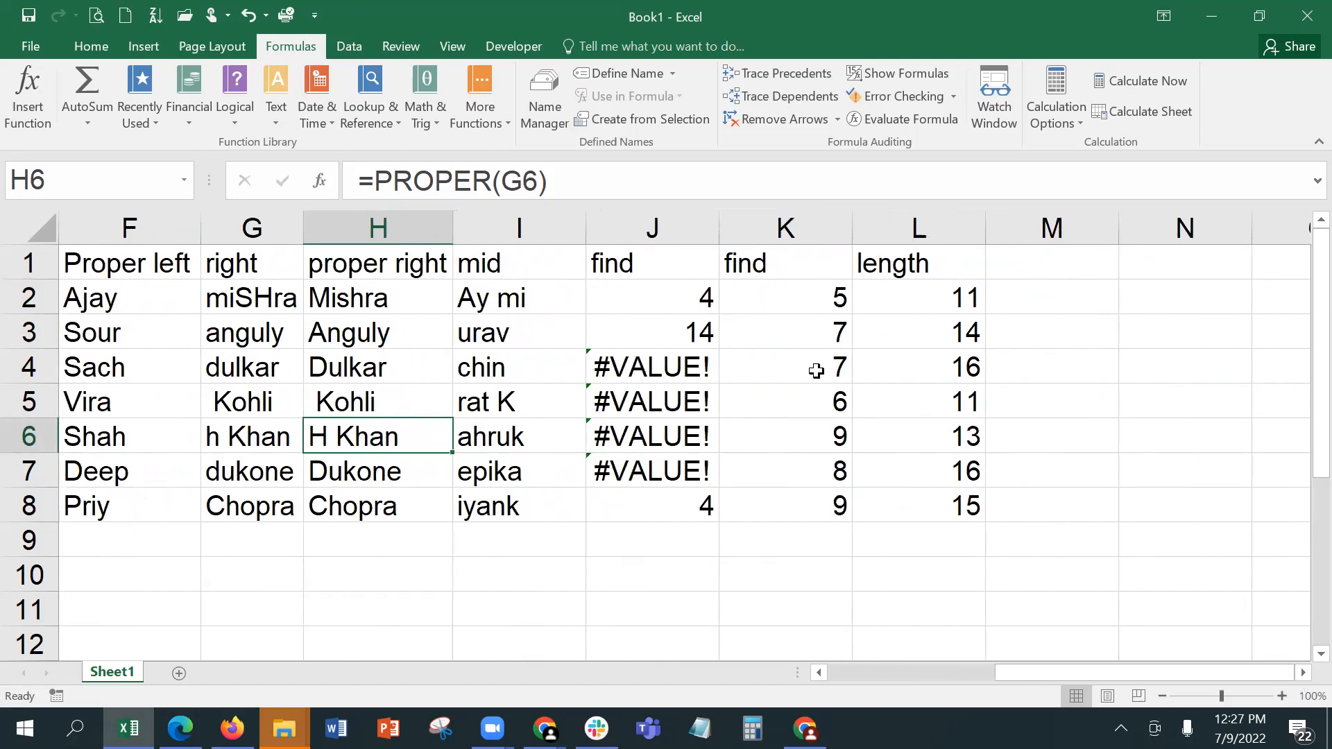
left_click(688, 367)
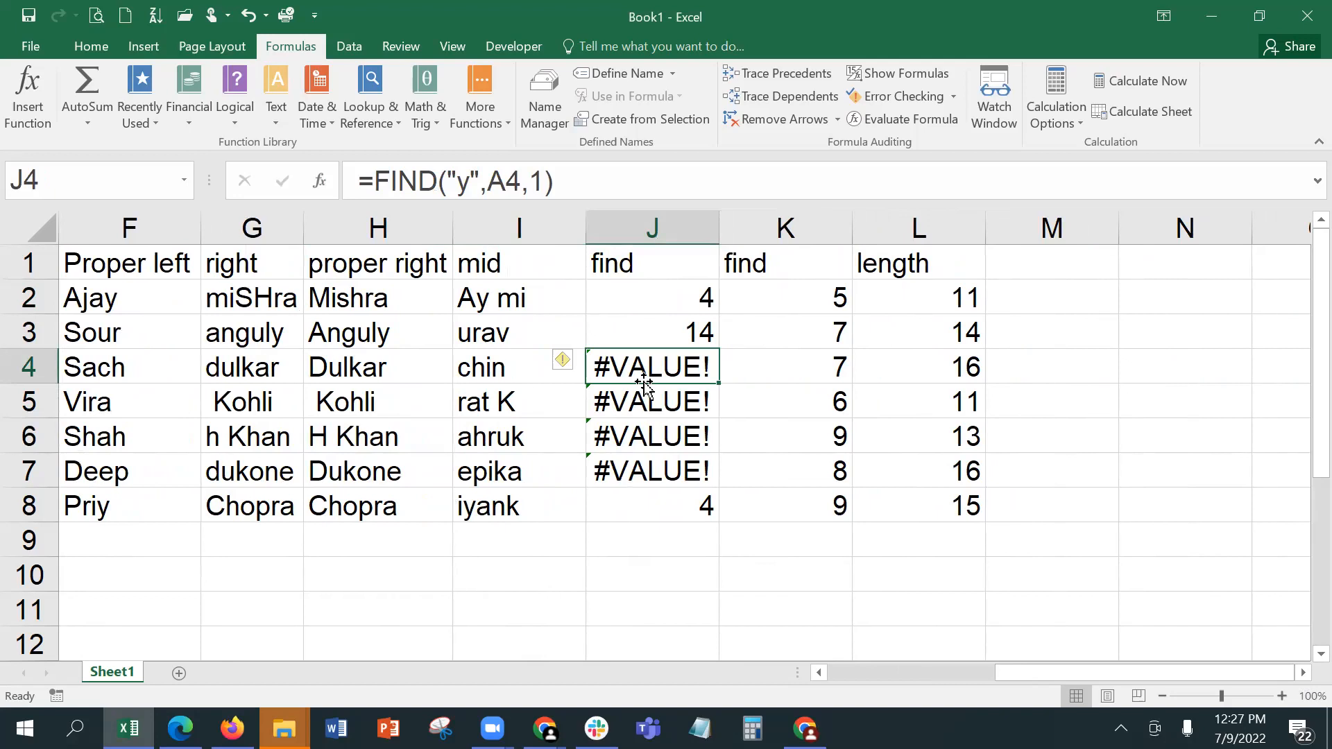
left_click(647, 407)
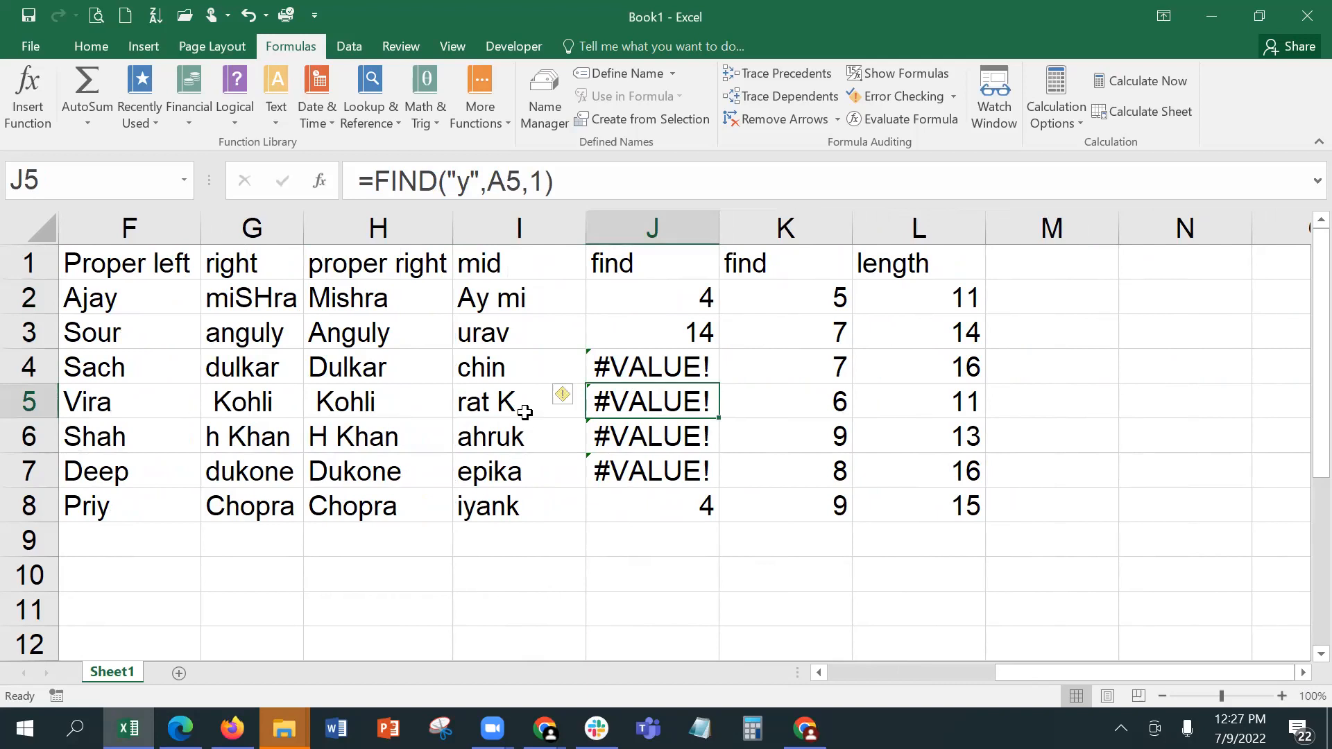
left_click(646, 442)
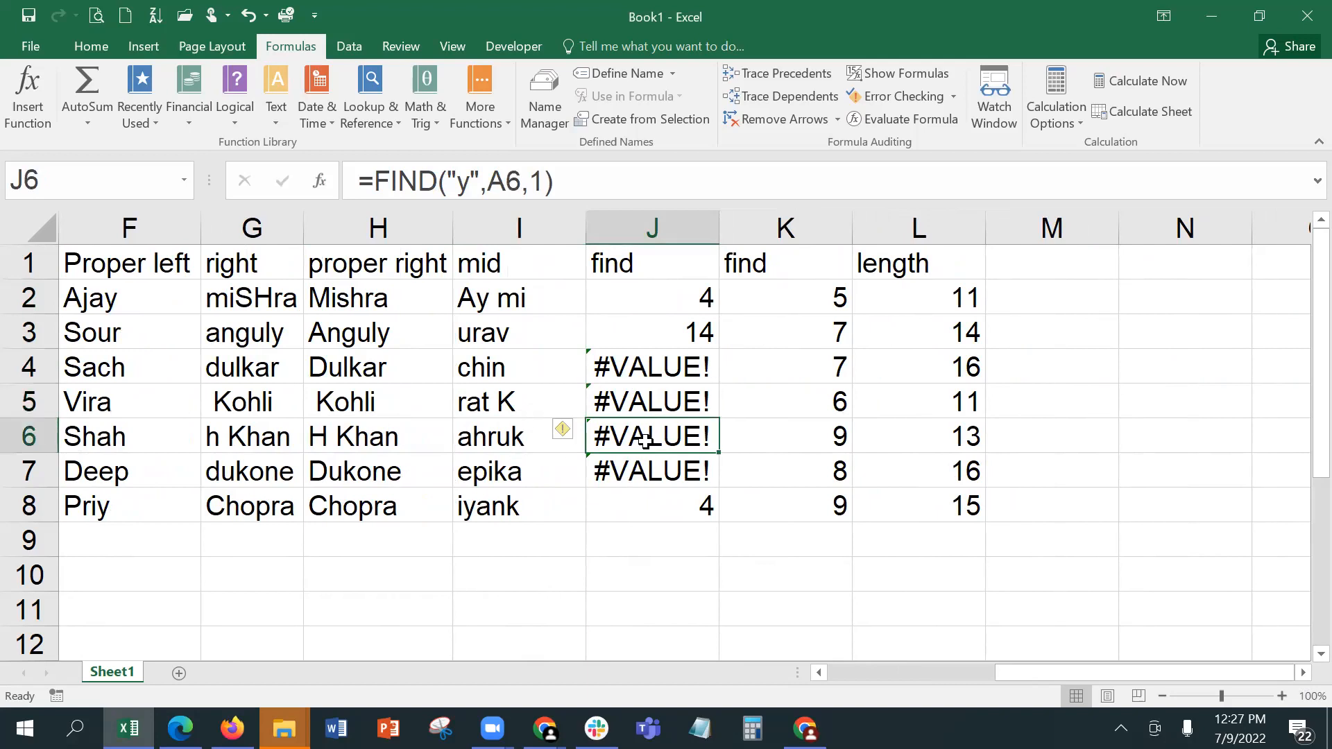
left_click(645, 484)
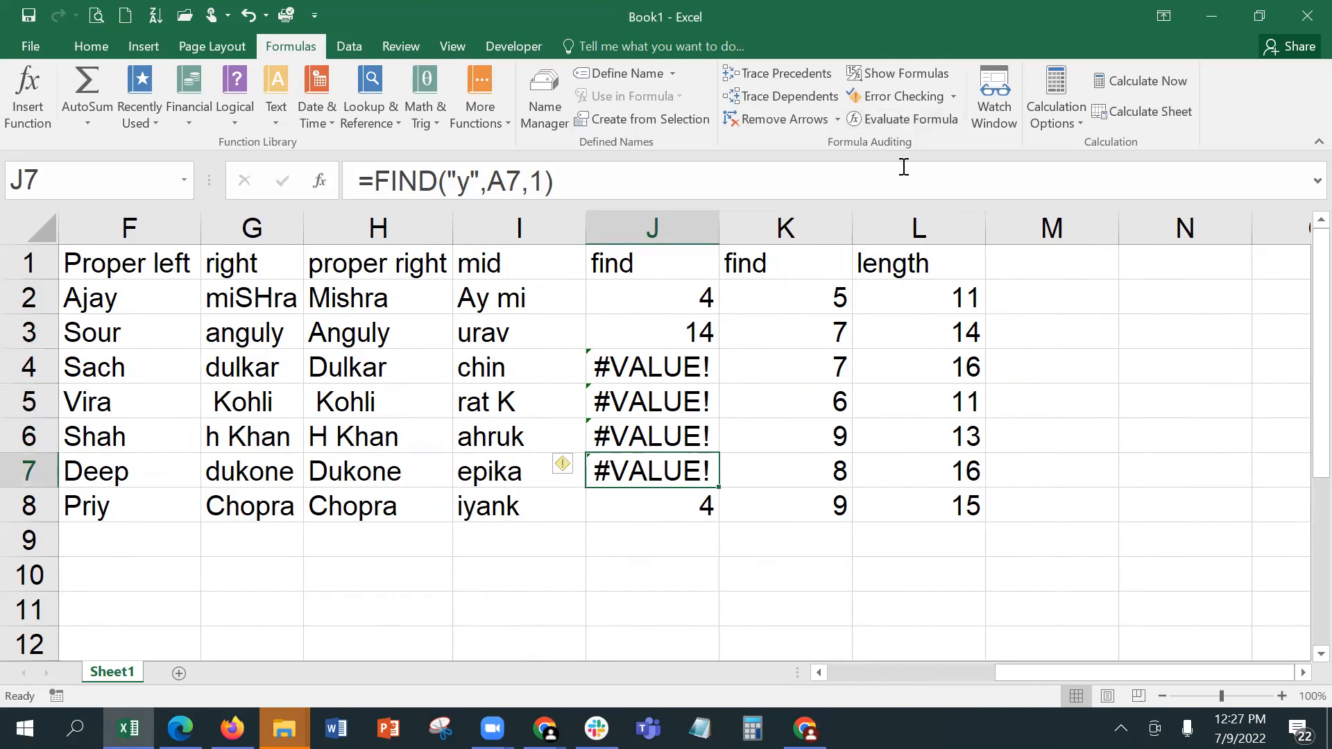
Step: AutoFit the second find column K and the length column L
double_click(852, 220)
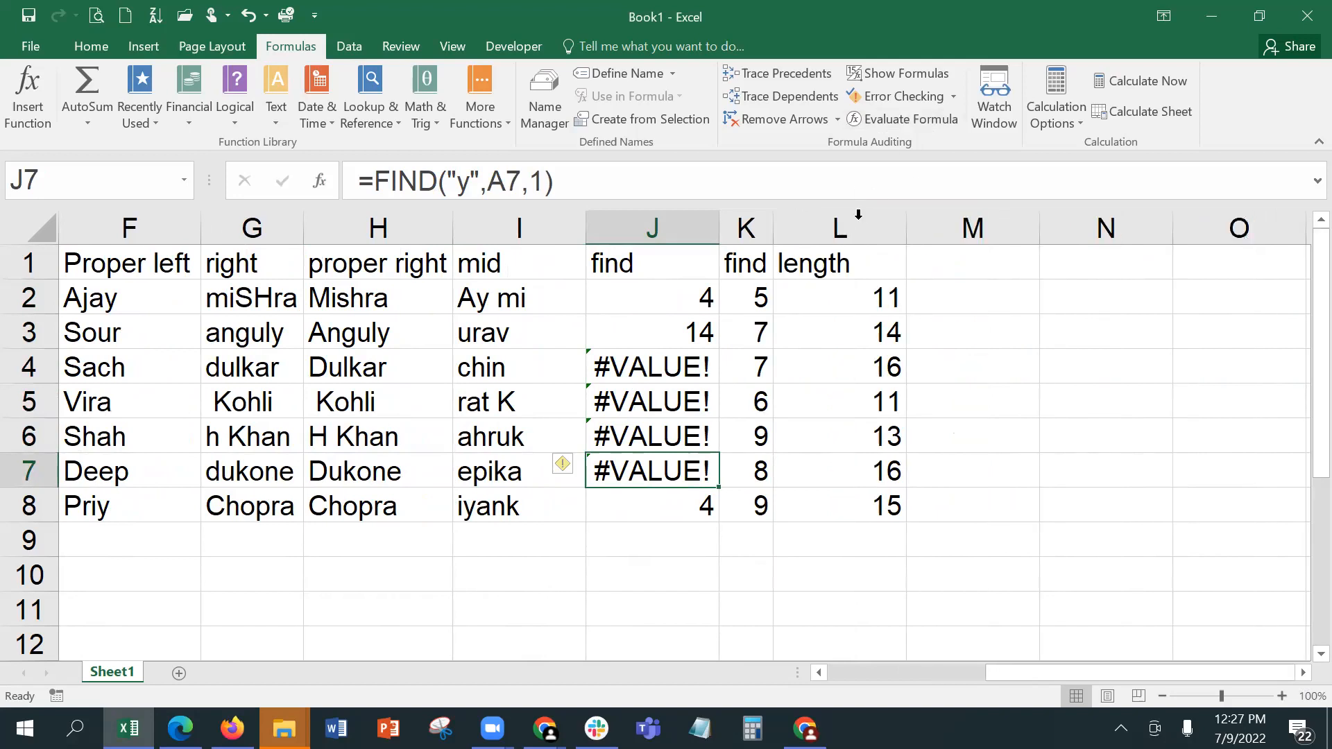
double_click(906, 223)
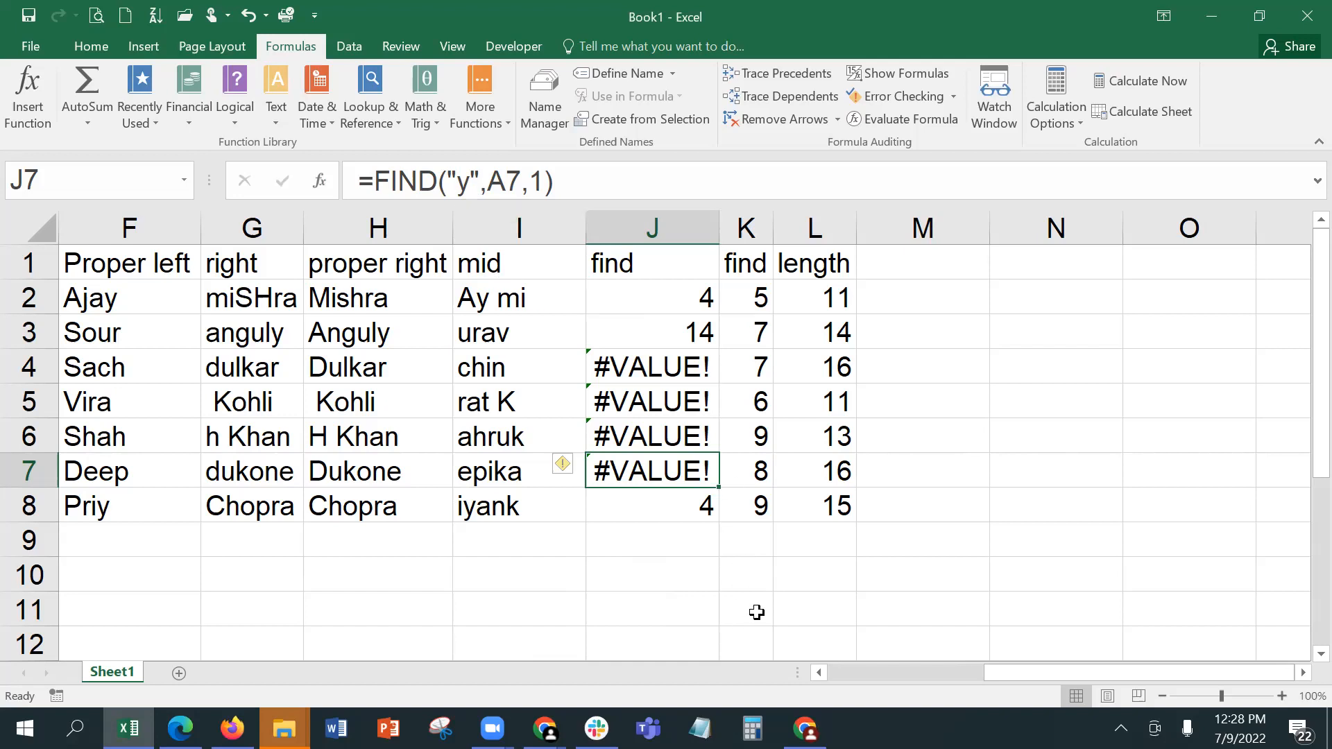
Step: Compare the RIGHT formula in G5 with the PROPER formulas in H2 and H5 of the proper right column
left_click(841, 670)
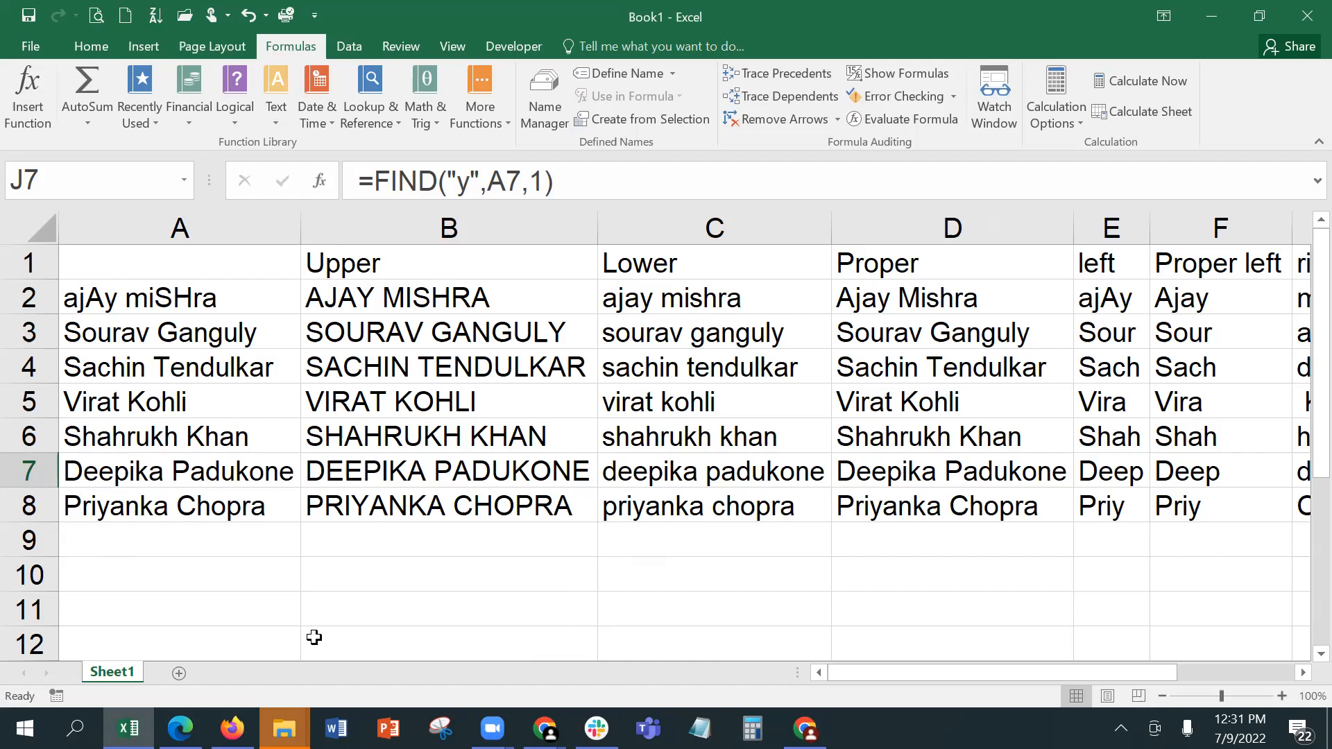
left_click(1302, 673)
left_click(1302, 672)
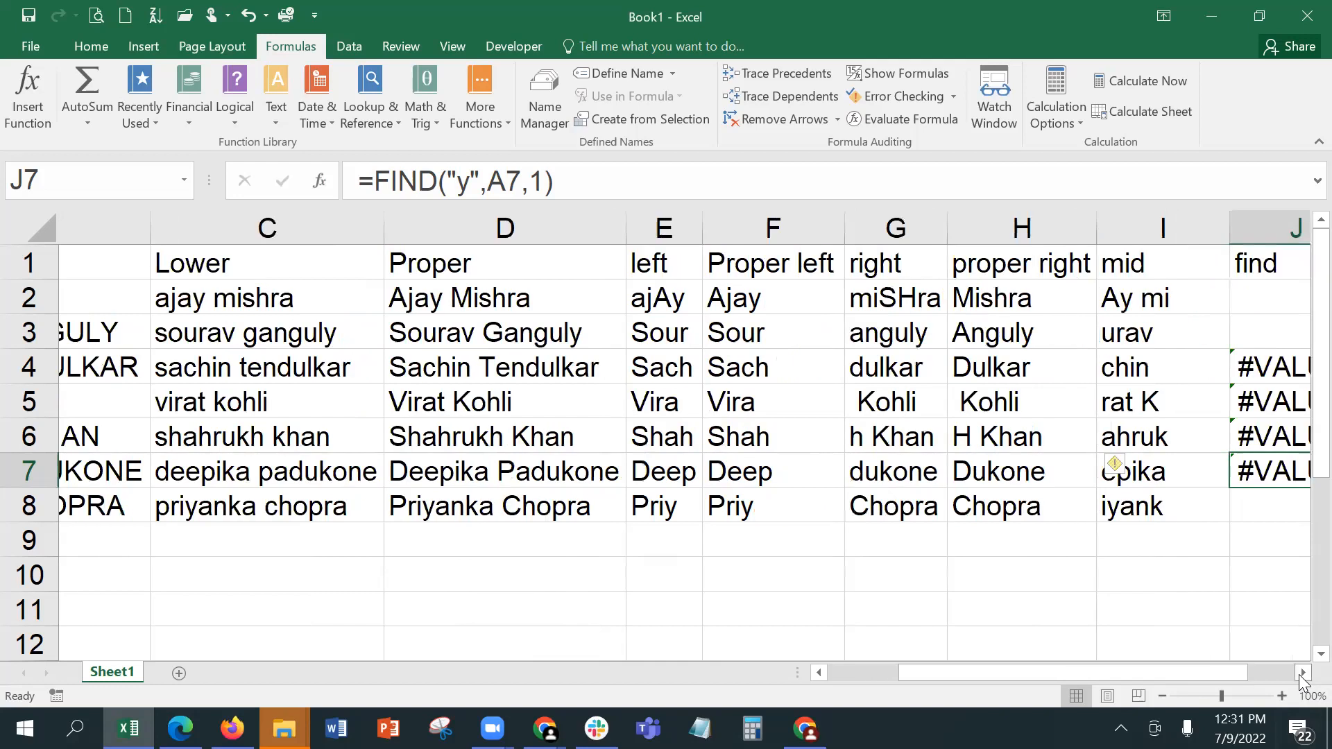
left_click(1303, 673)
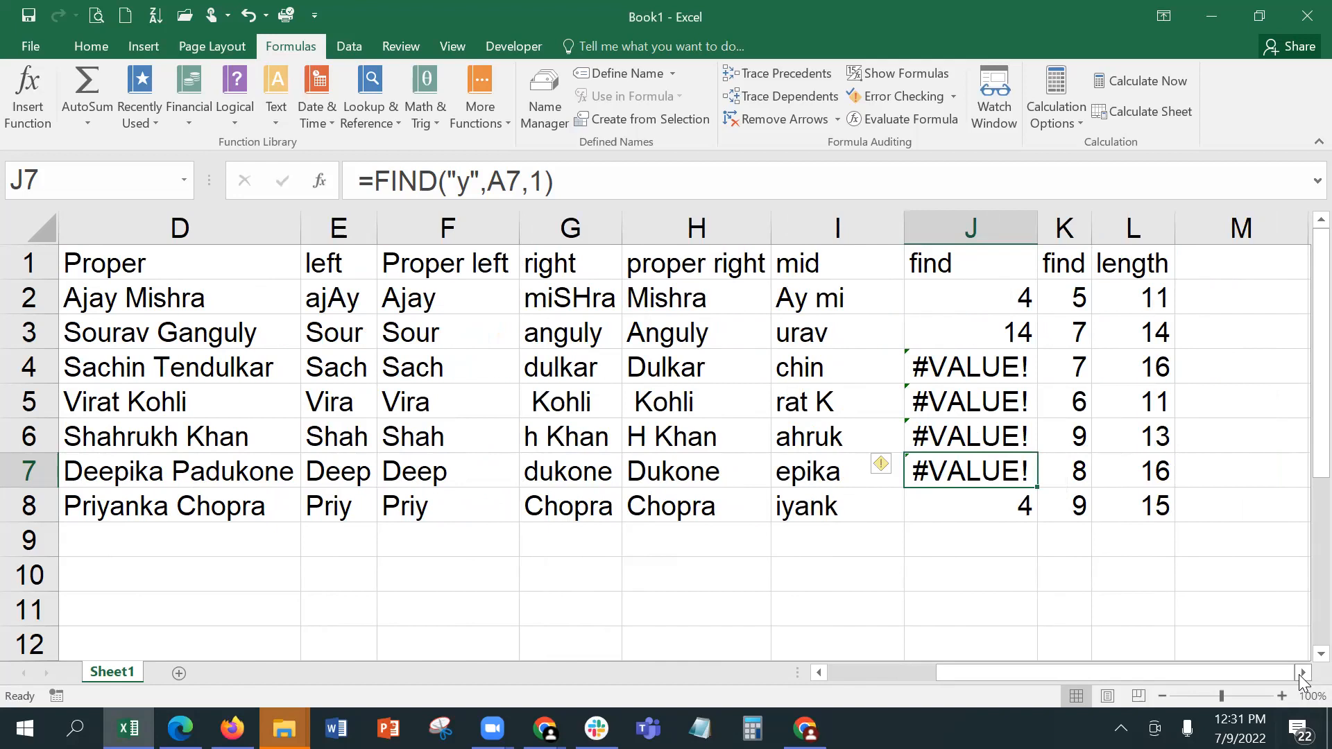
left_click(711, 296)
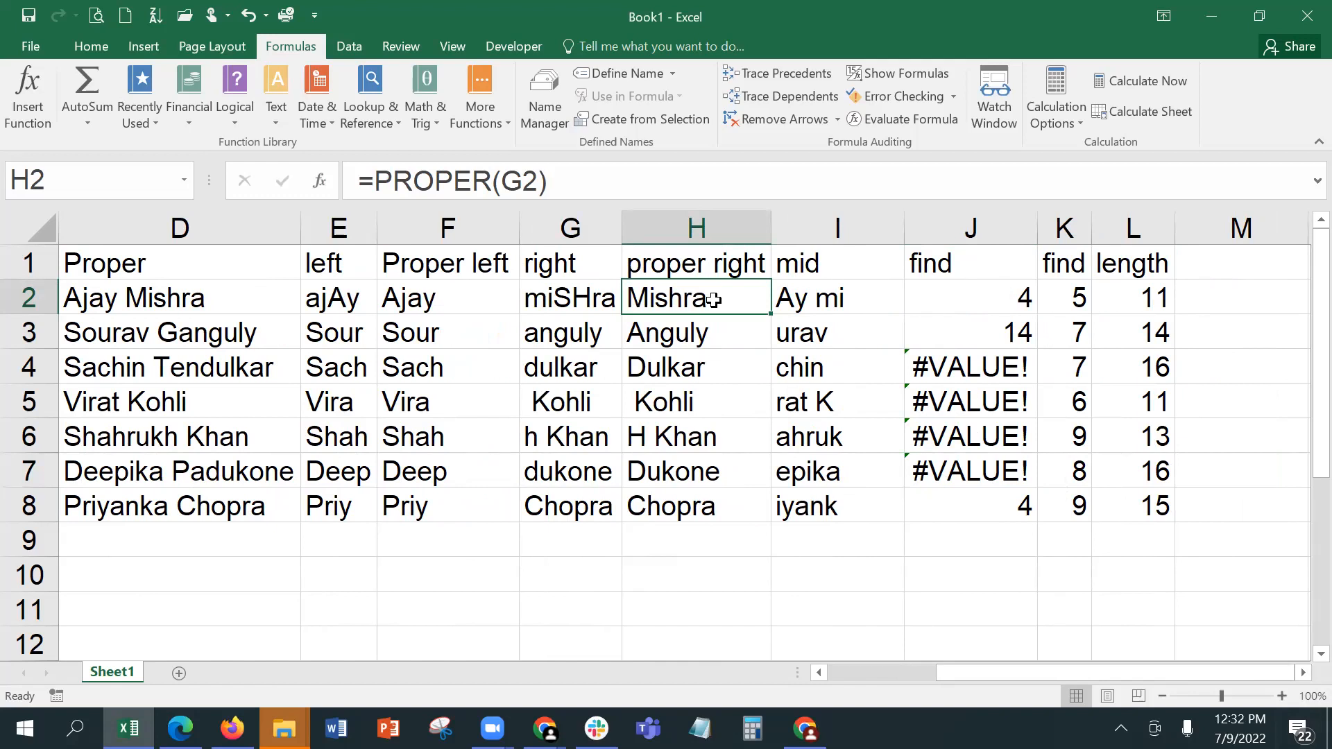
left_click(714, 400)
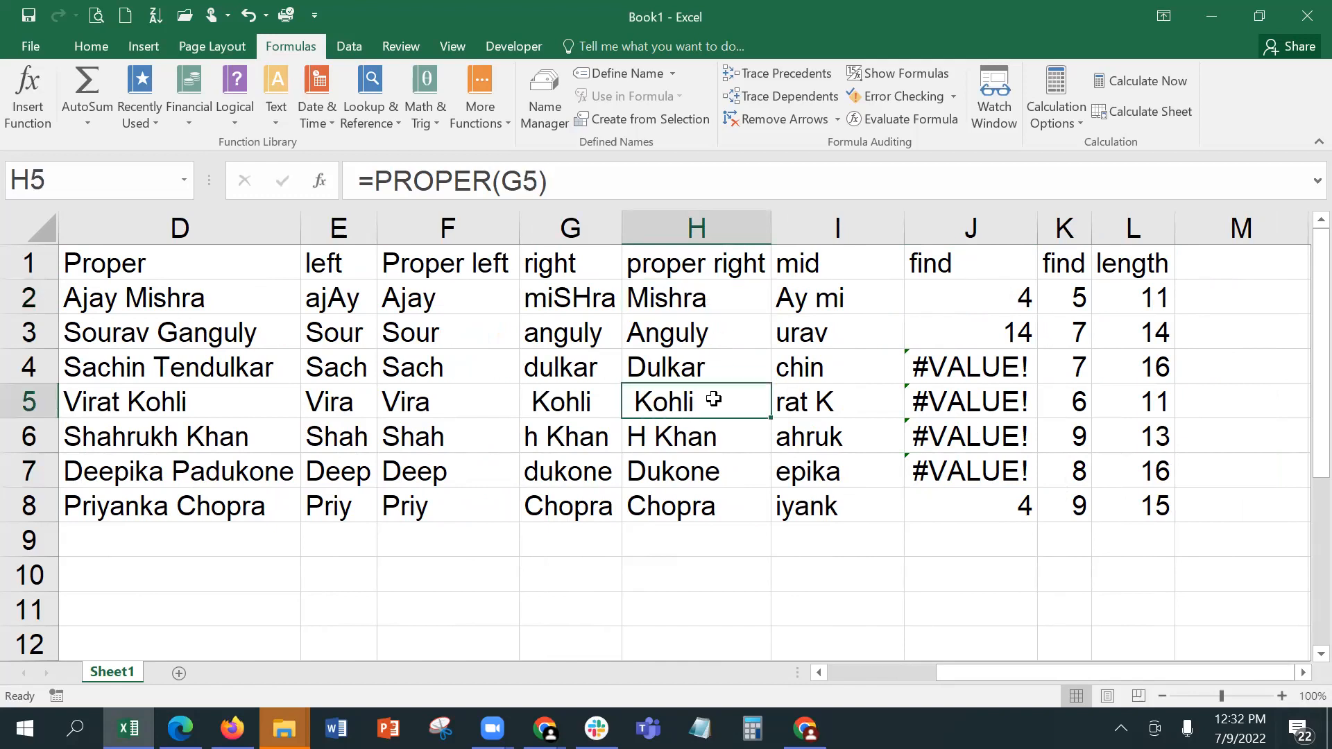
left_click(562, 408)
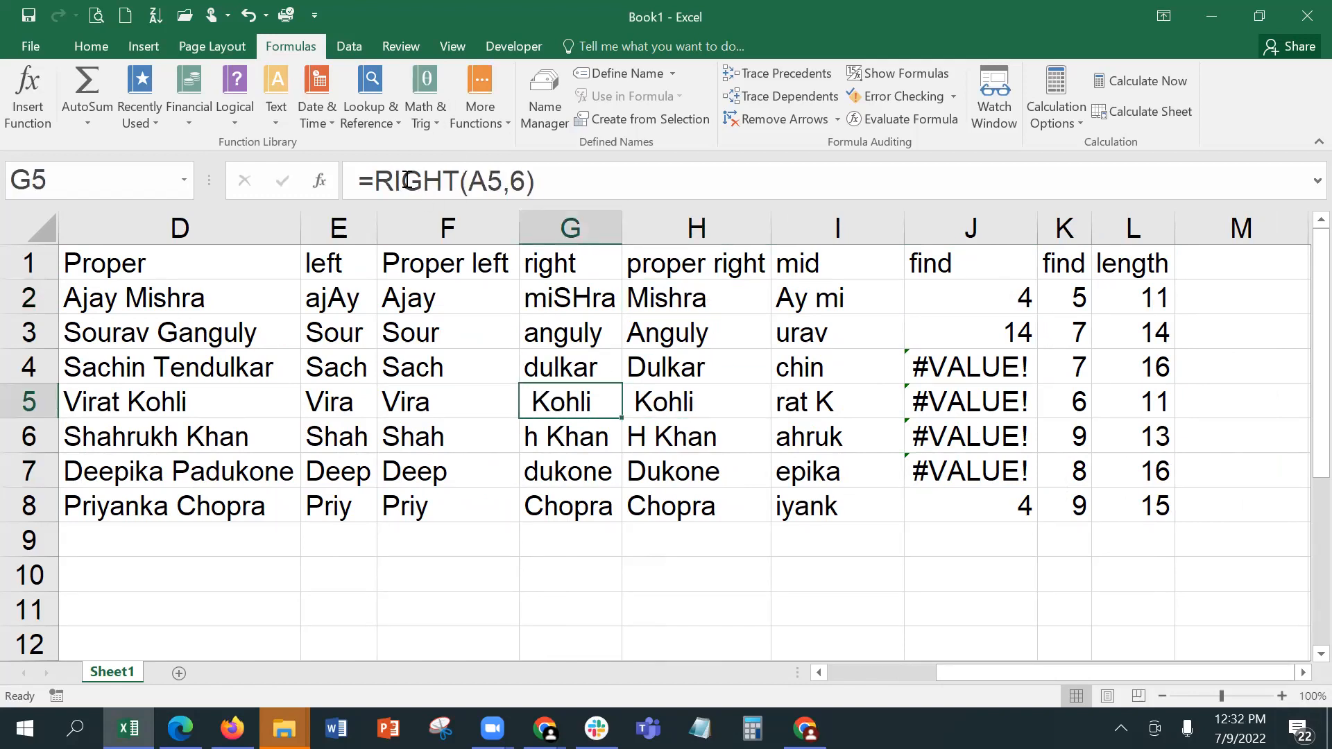
left_click(670, 399)
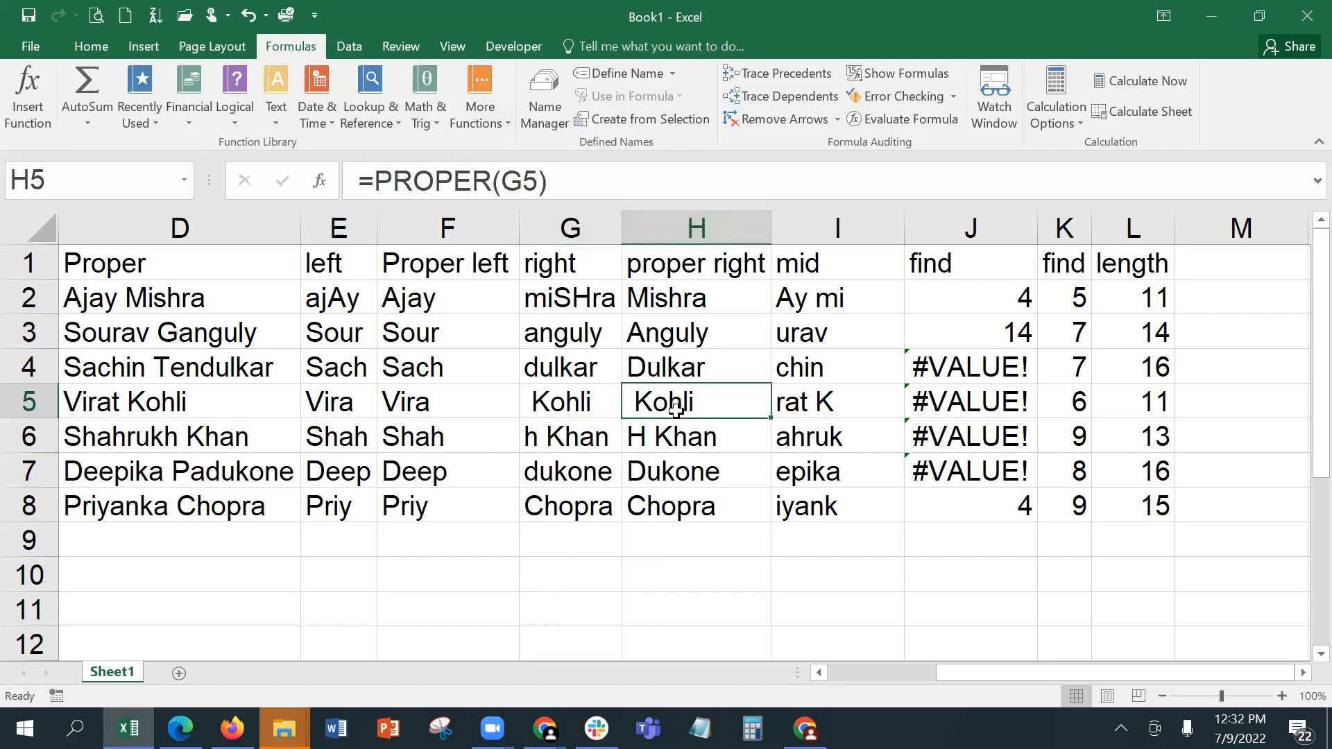
left_click(560, 404)
left_click(673, 406)
left_click(571, 405)
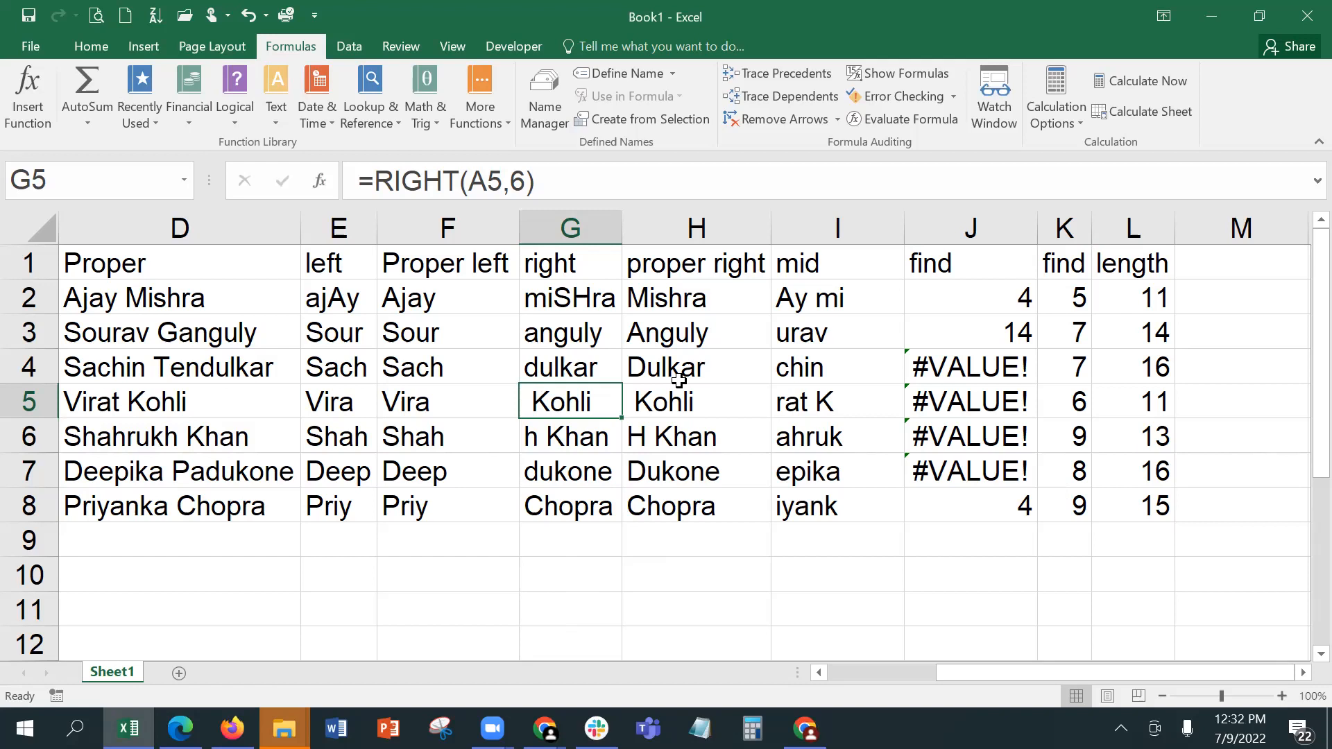
Step: Trace row 5 from the source name in A5 through the case and LEFT formulas to the RIGHT formula in G5
key("Left")
key("Left")
key("Left")
key("Left")
key("Left")
key("Left")
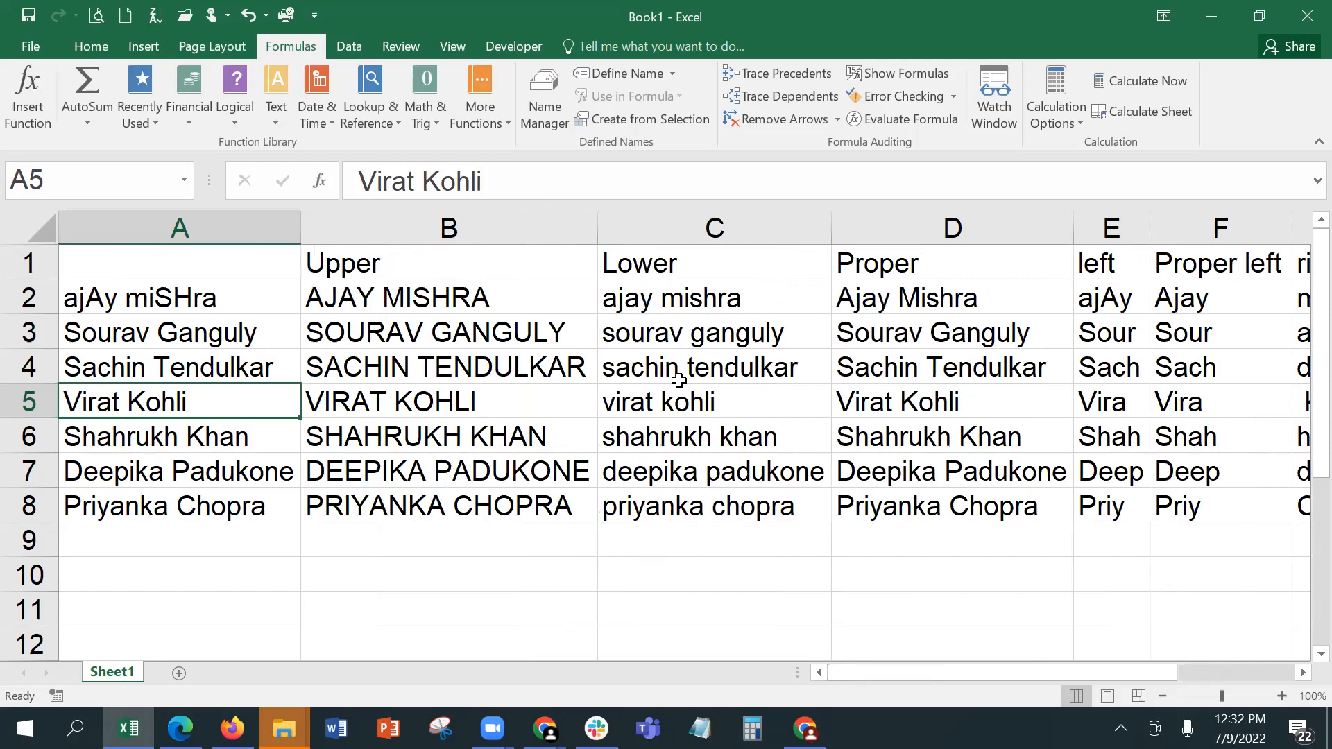
key("Right")
key("Right")
key("Right")
key("Right")
key("Right")
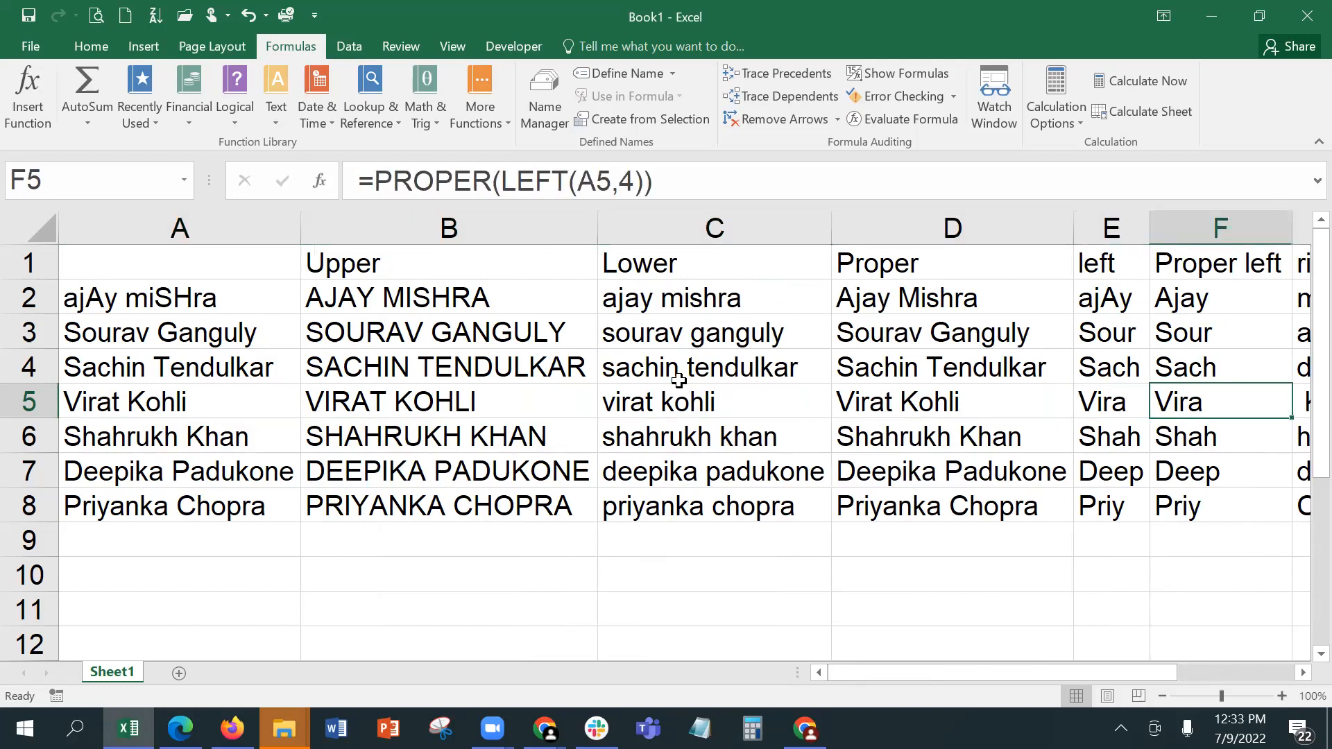
key("Right")
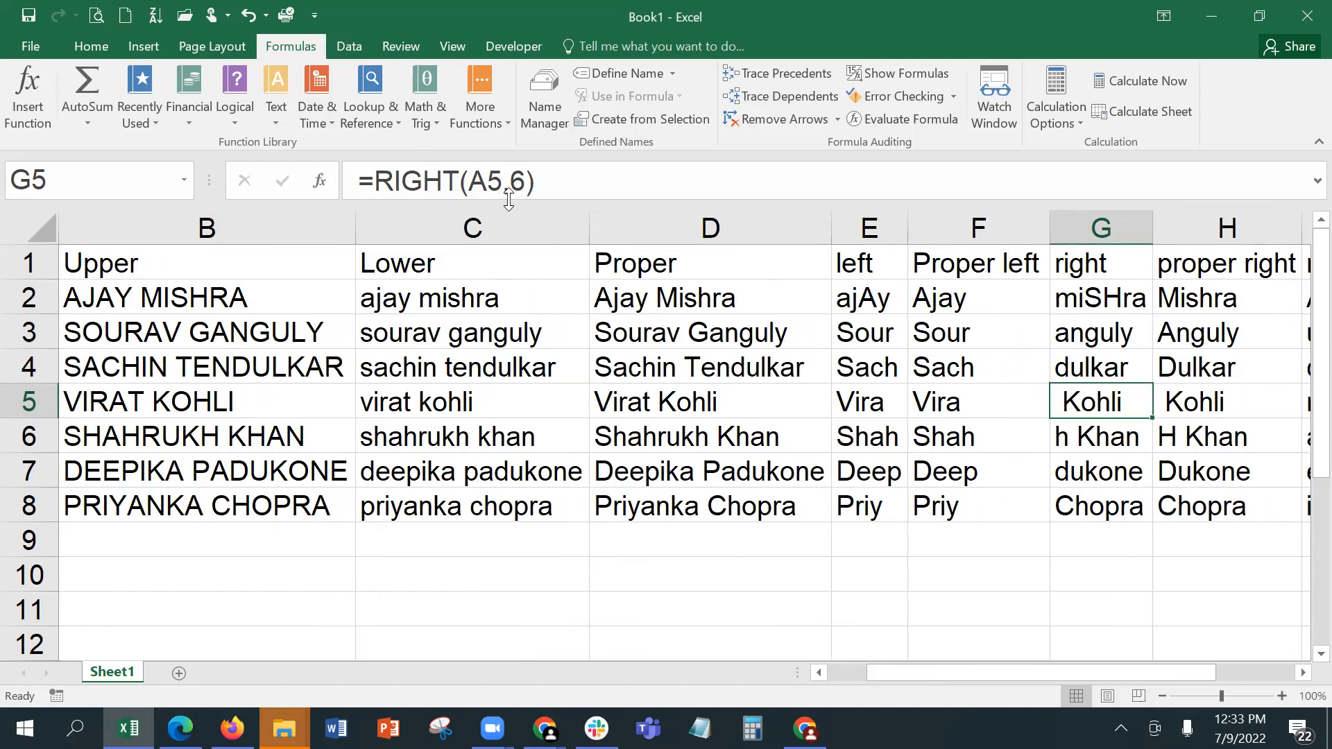
Step: Review the row 5 formulas between columns C and H with all columns in view, including PROPER(LEFT(A5,4)) in F5
left_click(1199, 700)
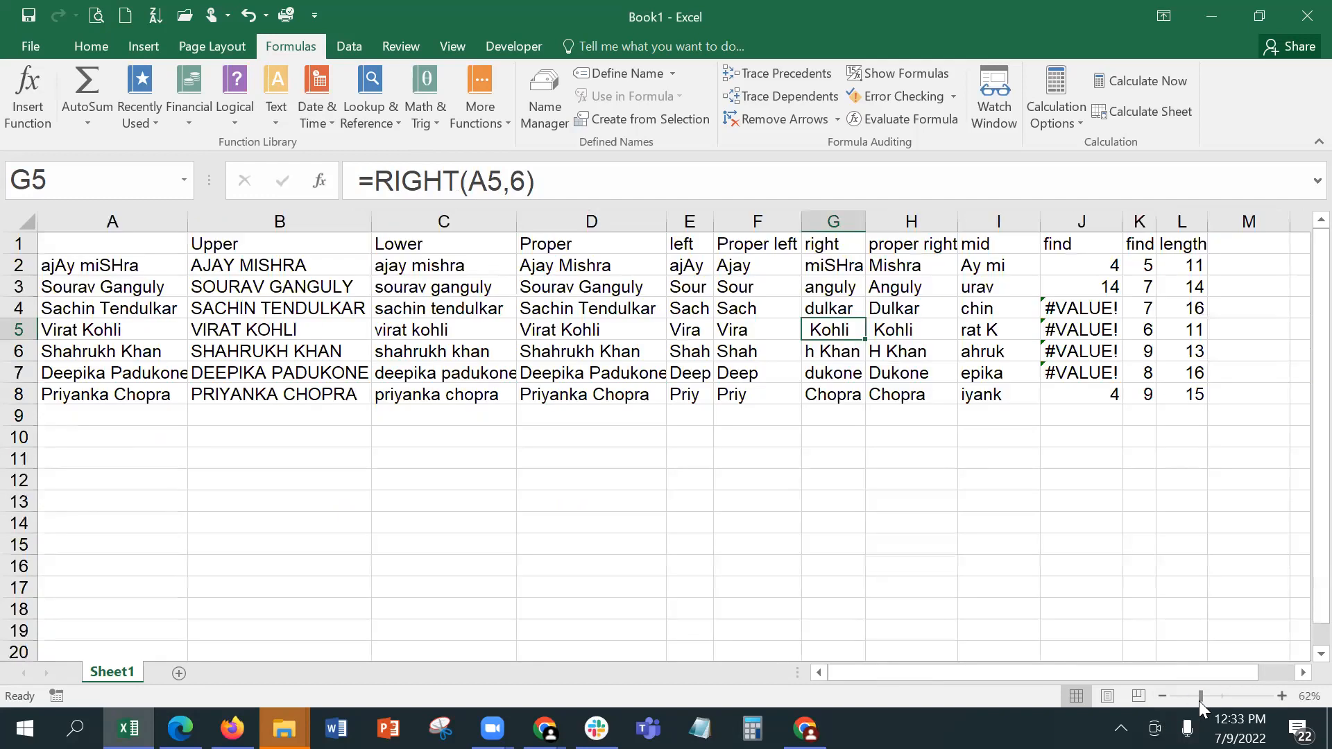
key("Right")
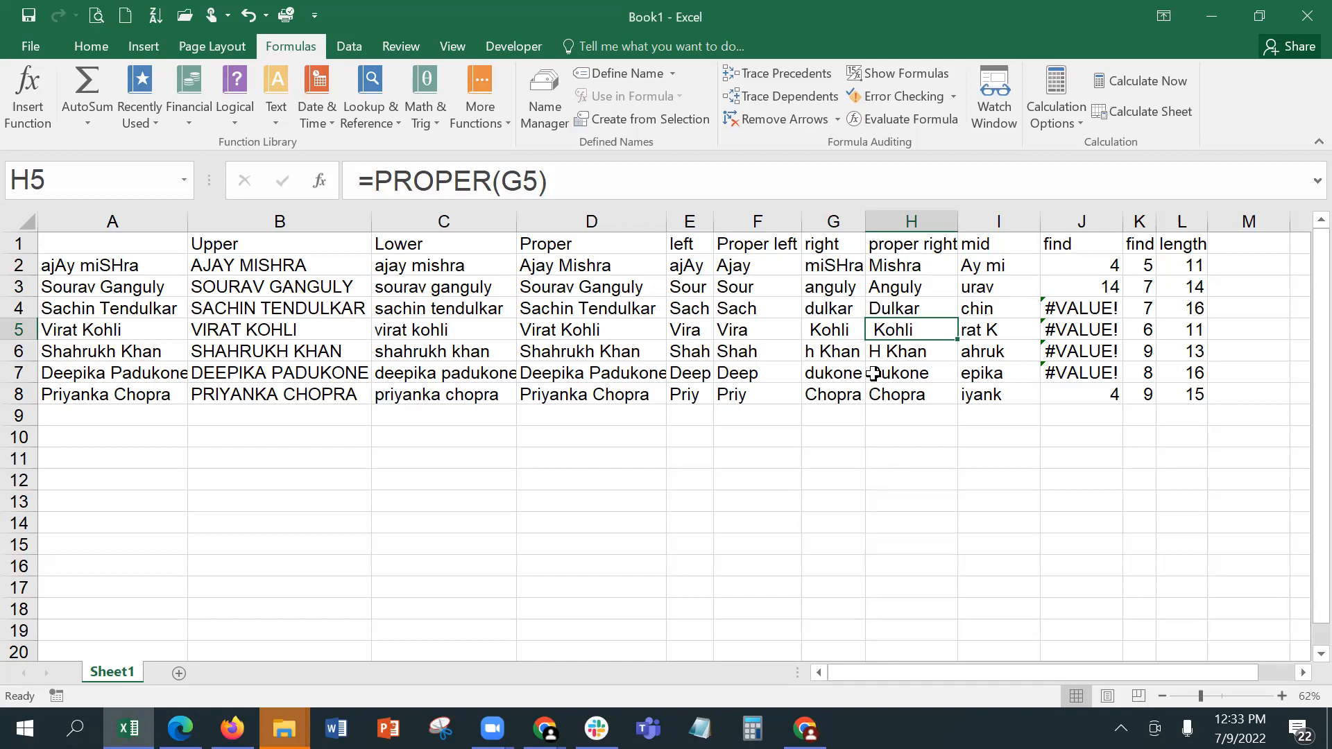
key("Left")
key("Left")
key("Left")
key("Left")
key("Left")
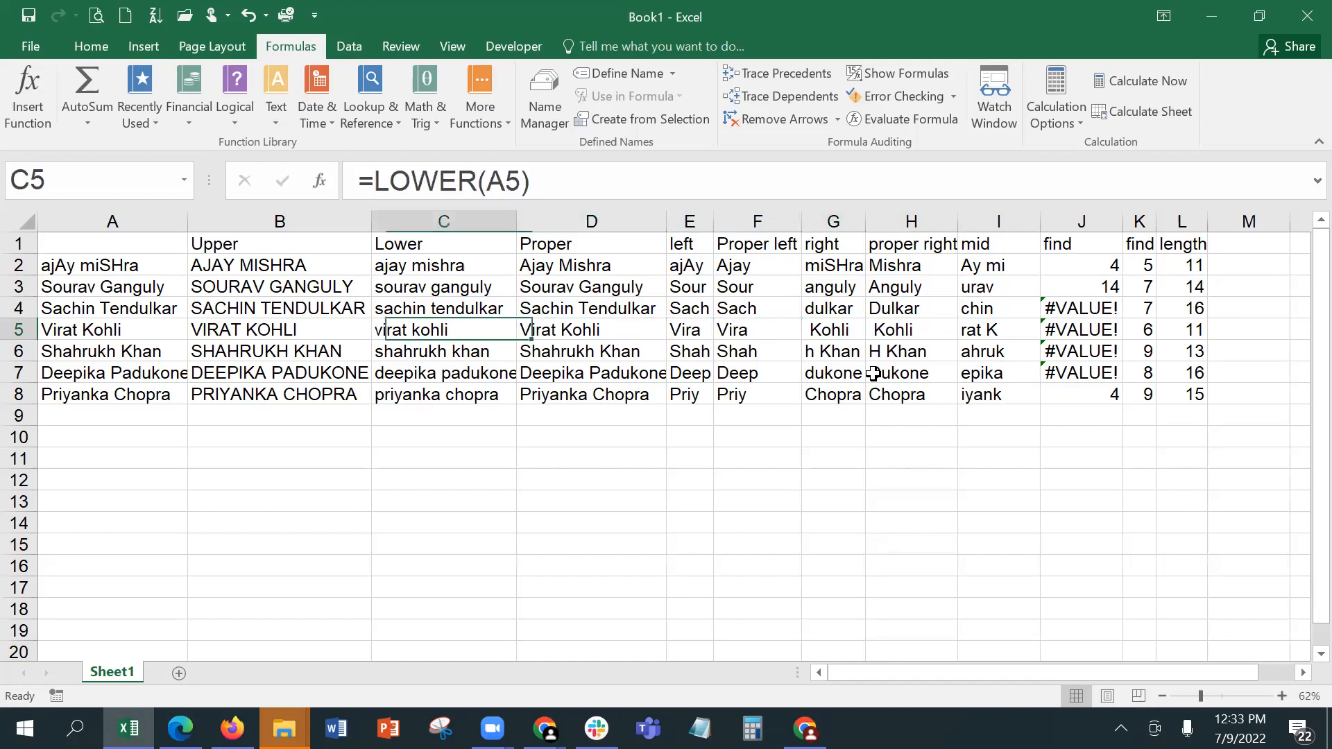
key("Right")
key("Right")
key("Right")
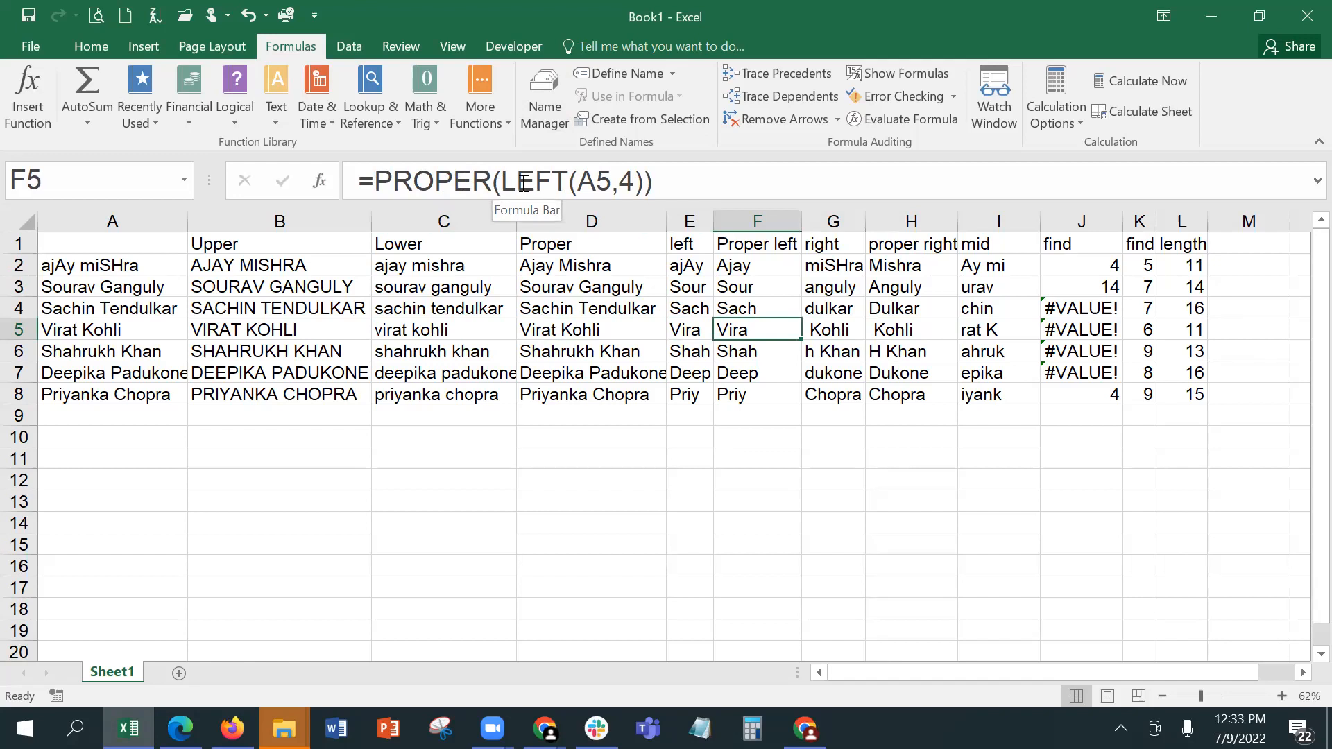
key("Right")
key("Right")
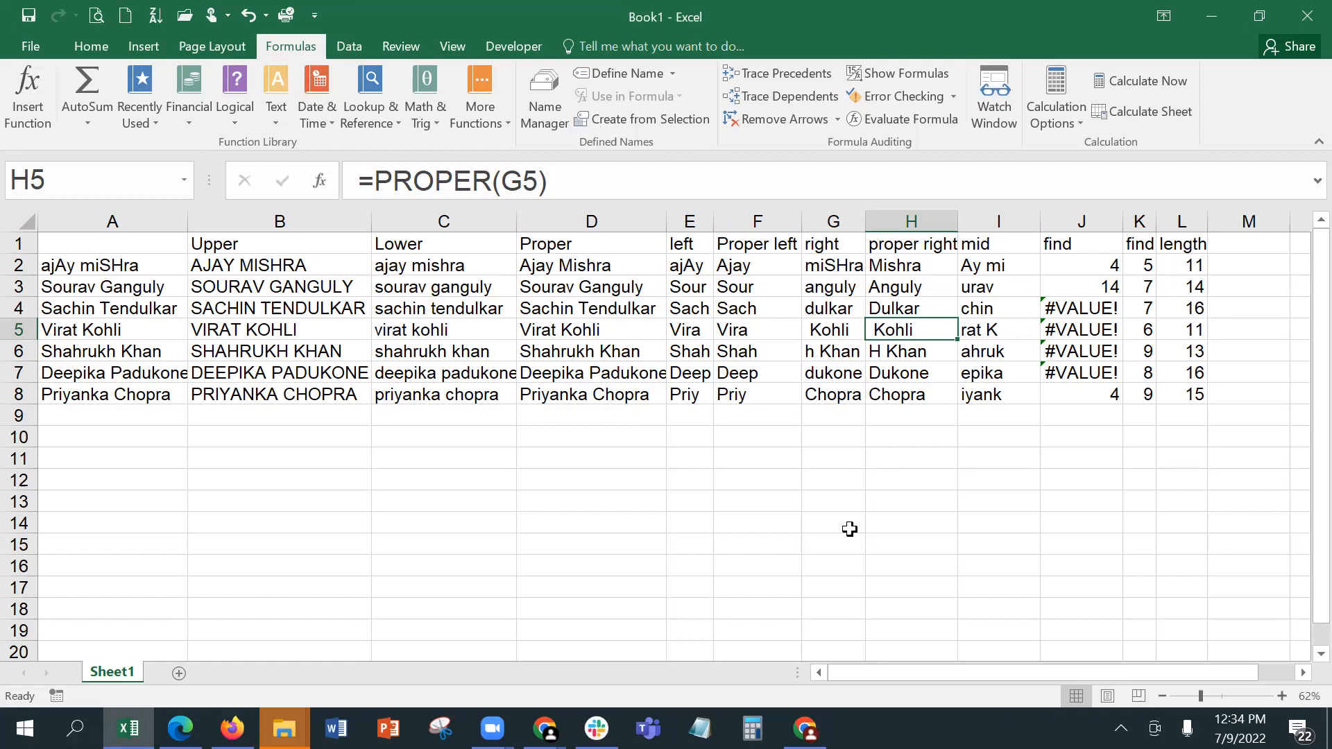
Step: Add the column header "trim" in M1, beside the length column
left_click(1241, 240)
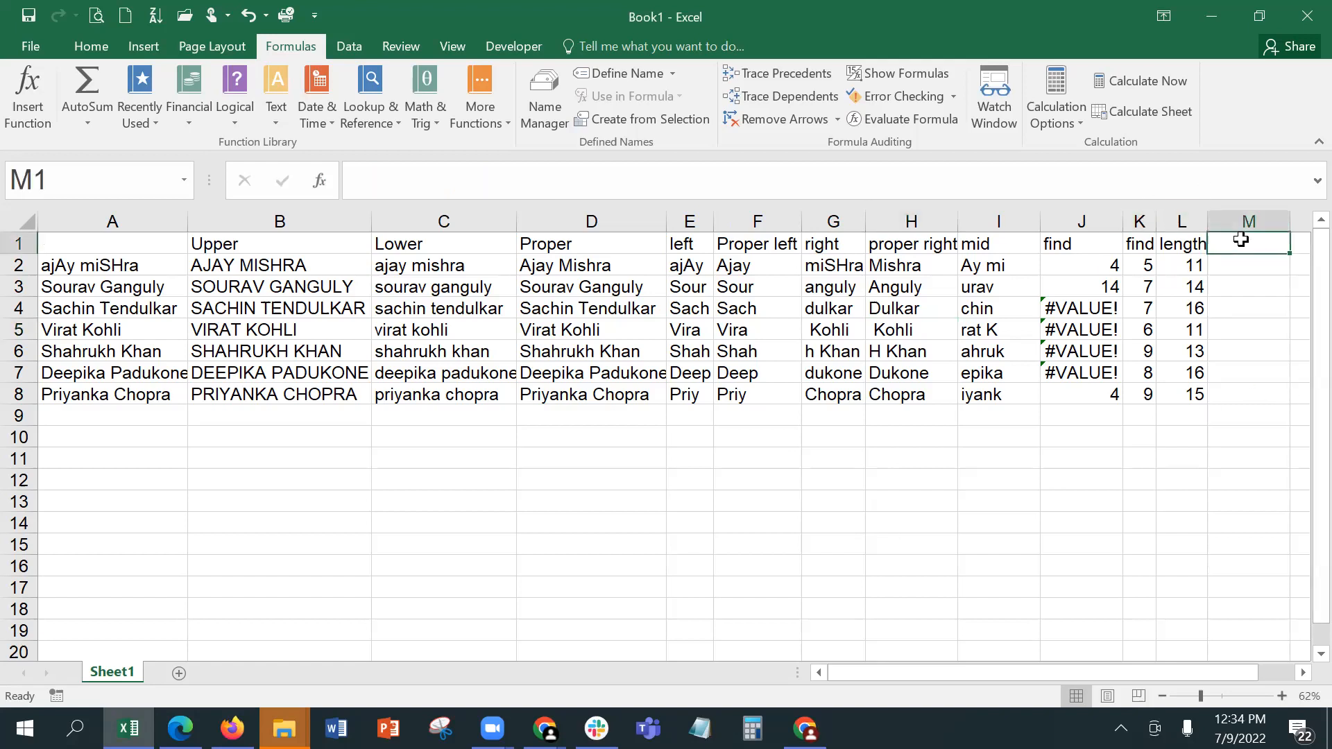
type("trim")
key("Return")
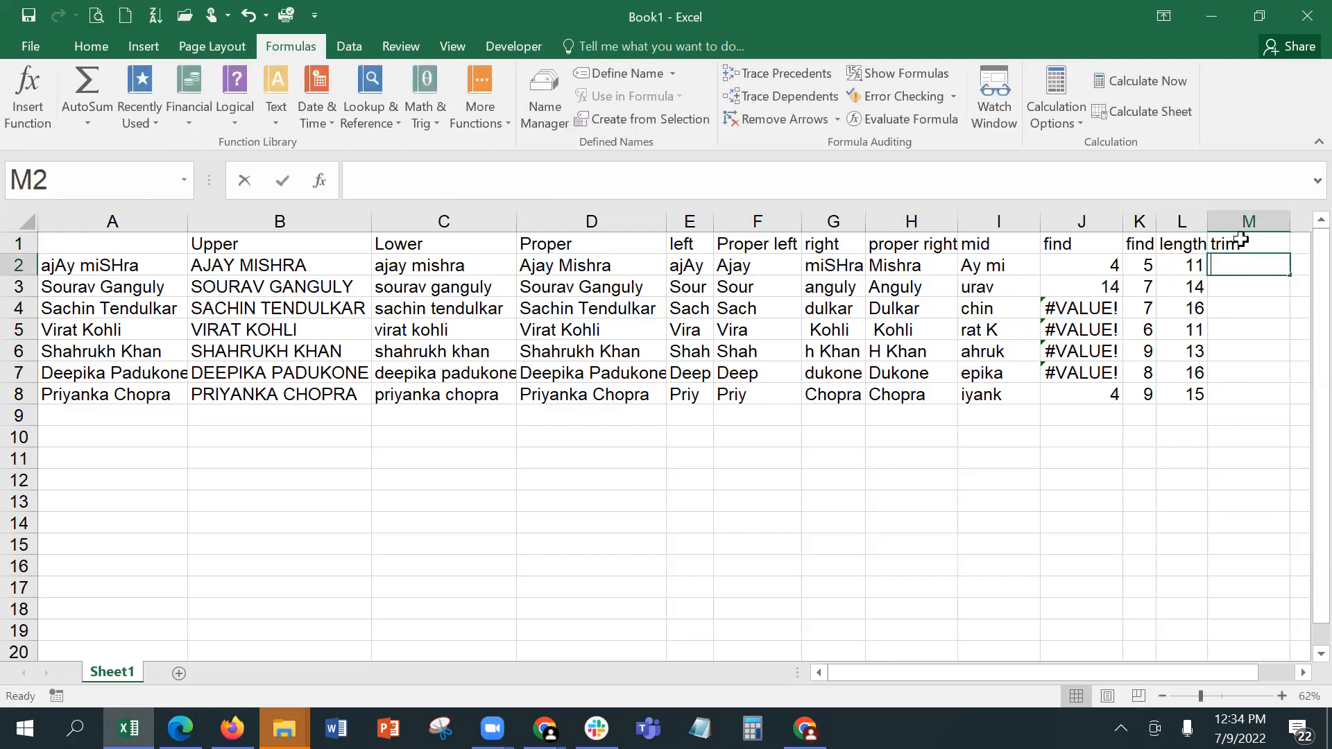
Step: Enter =TRIM(H2) in M2 and copy the formula down to M8
type("trim(")
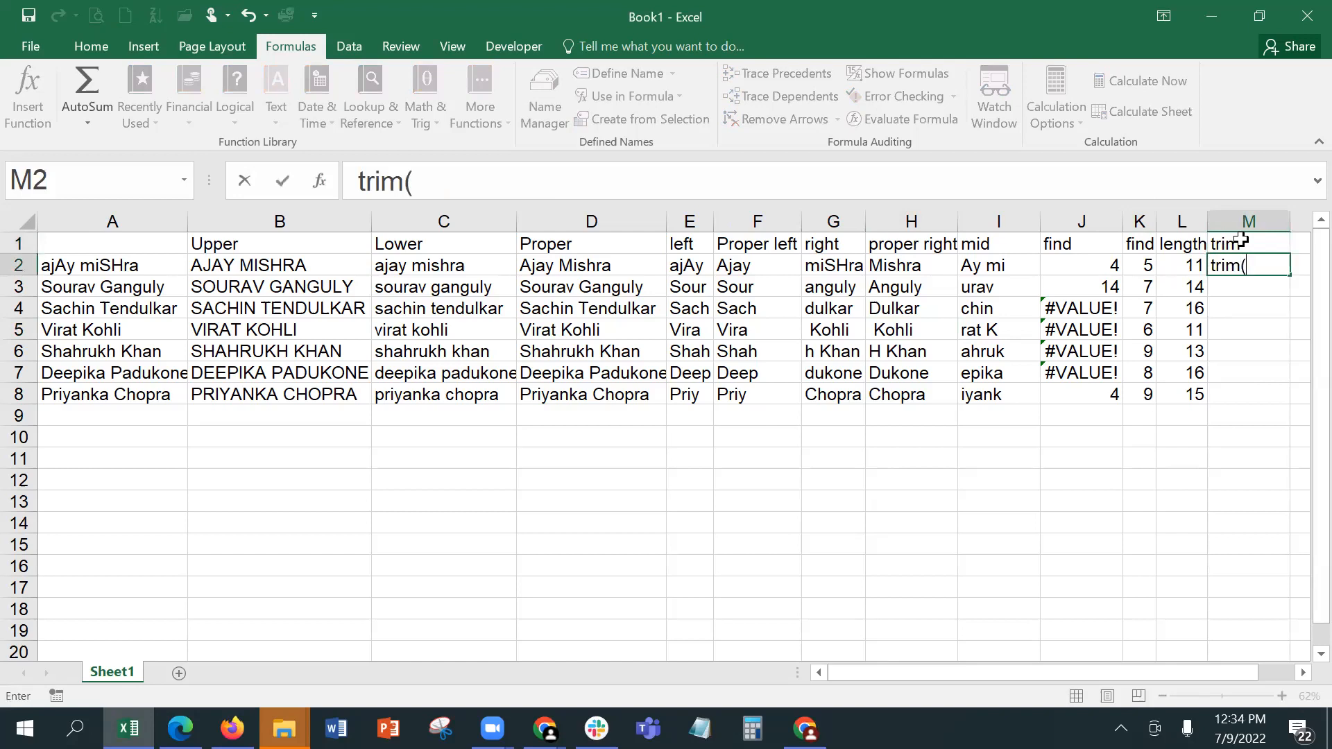
left_click(837, 265)
key("Down")
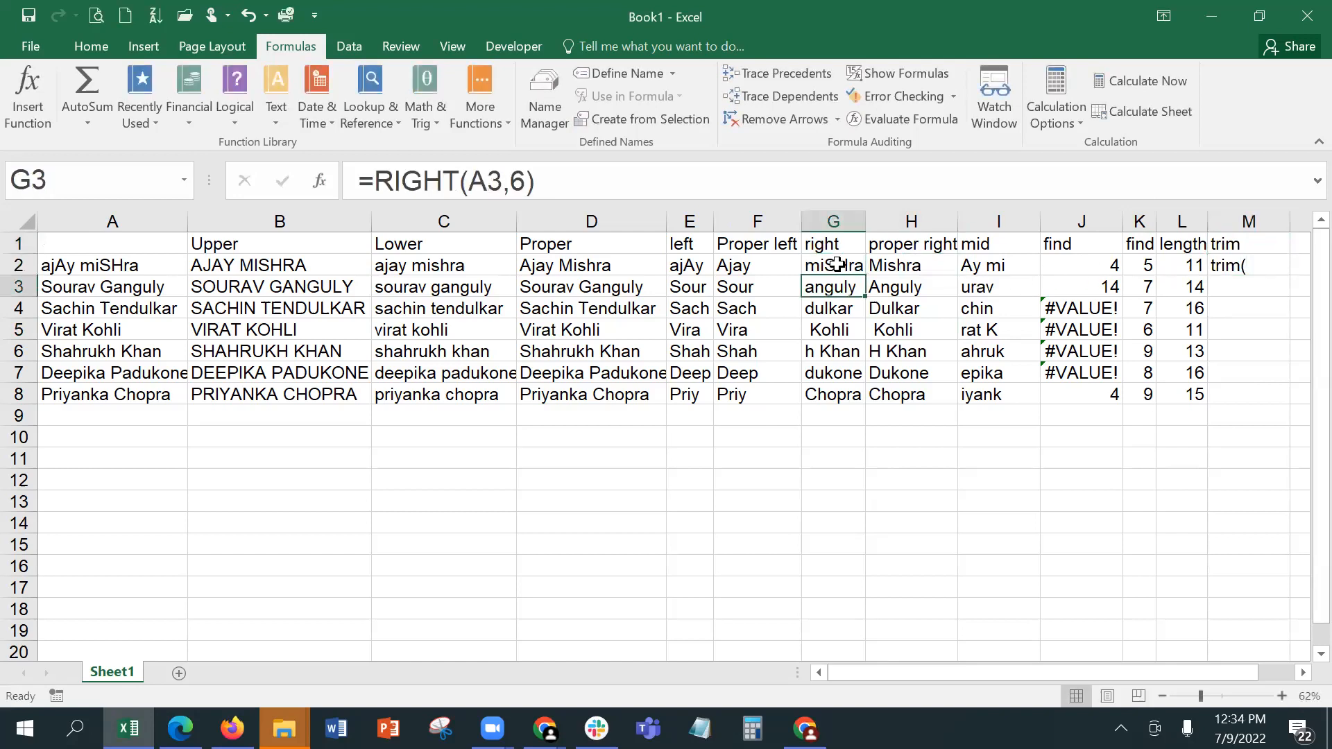
left_click(837, 265)
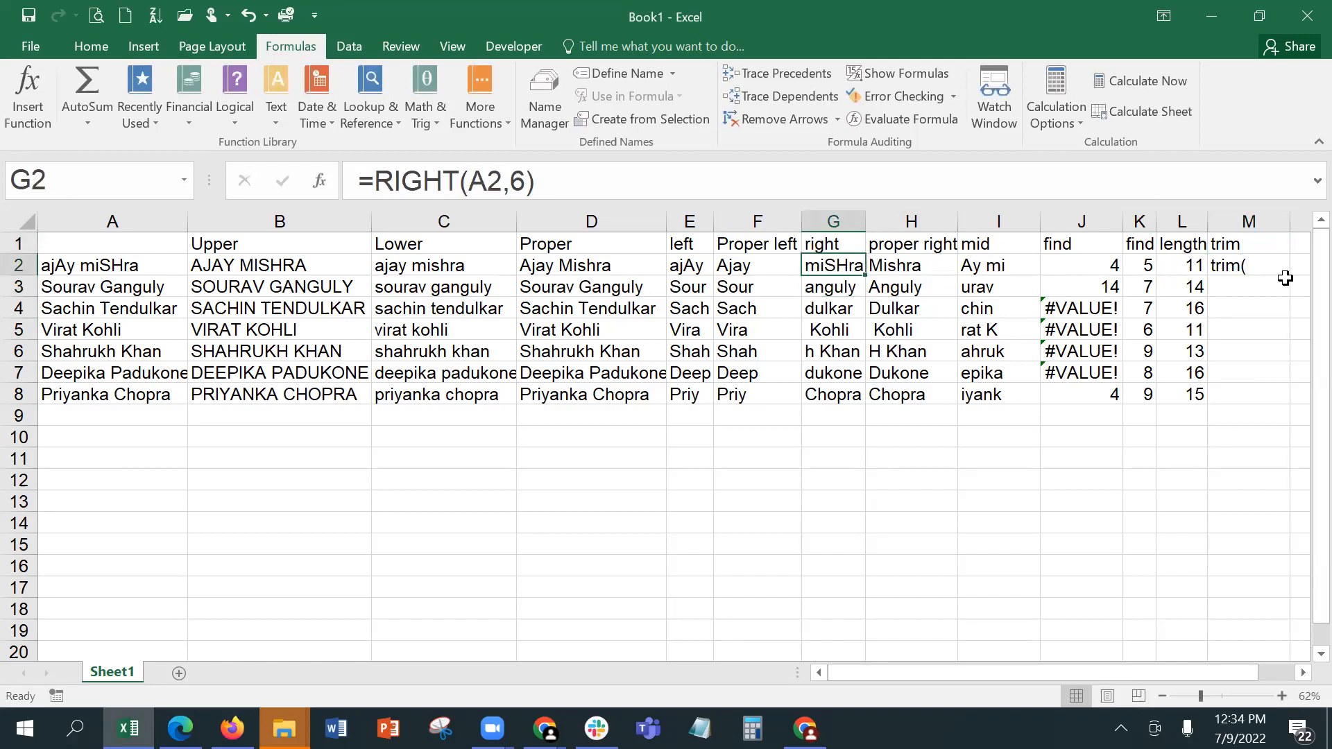
left_click(1265, 266)
left_click(351, 181)
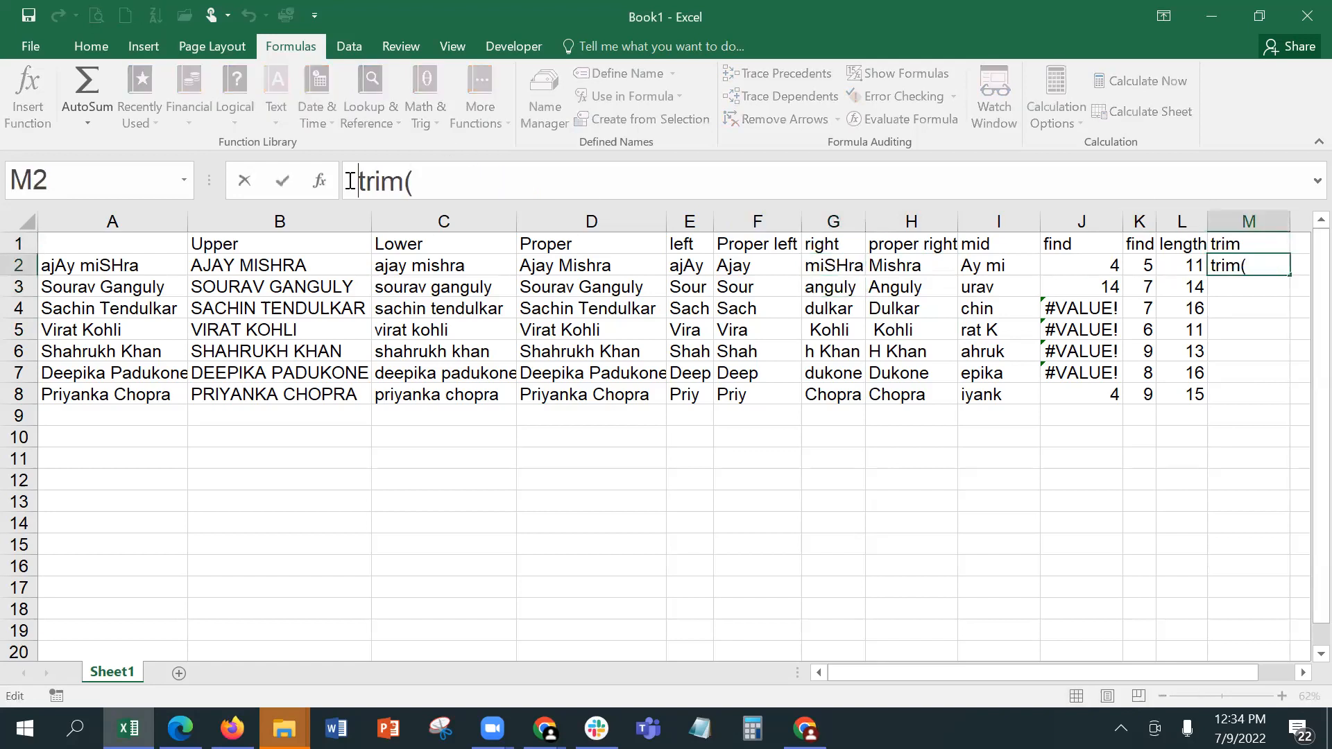
type("=")
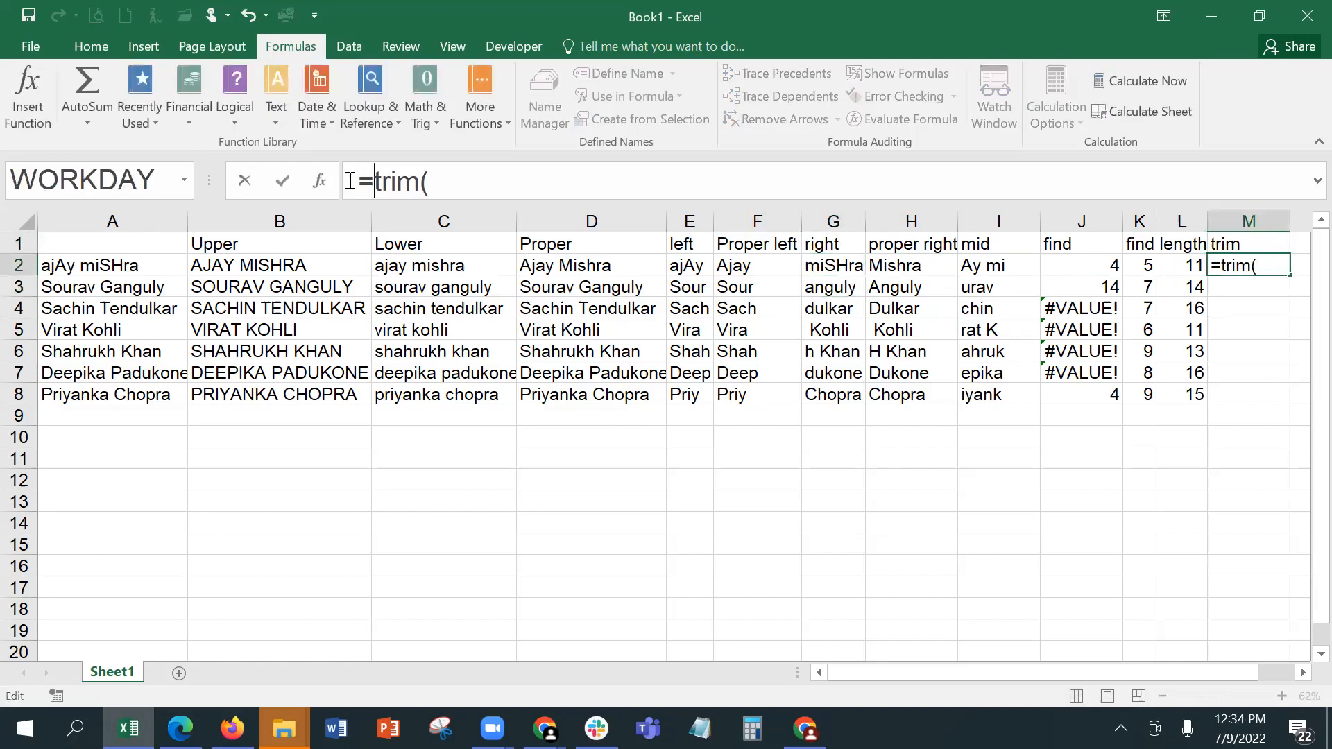
left_click(1271, 264)
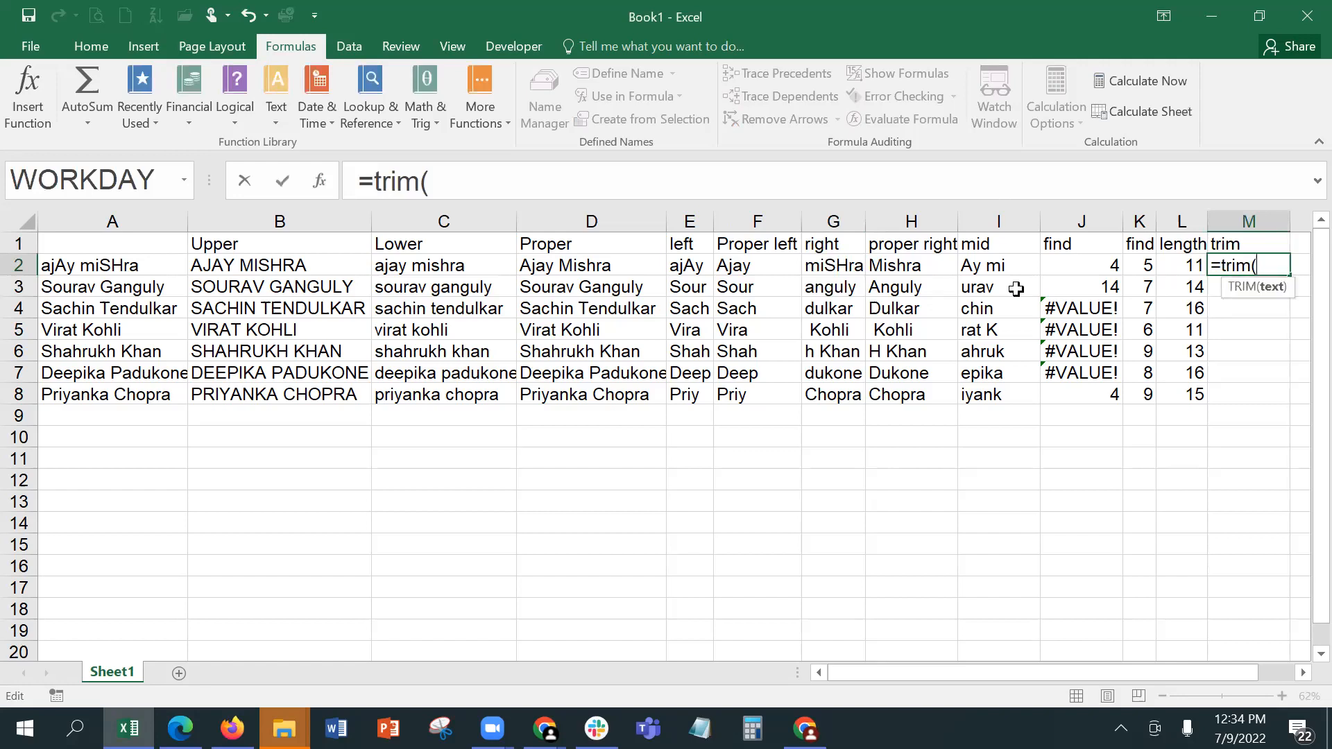
left_click(897, 267)
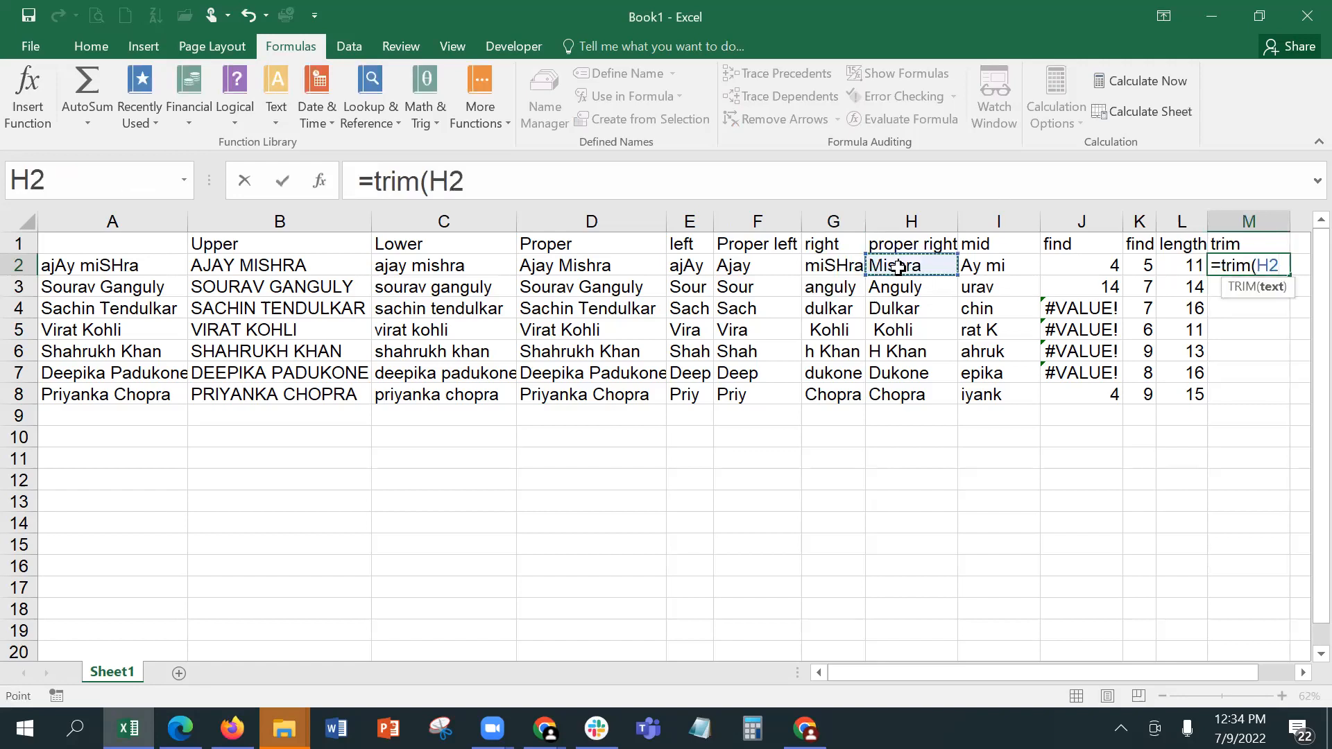
key("Return")
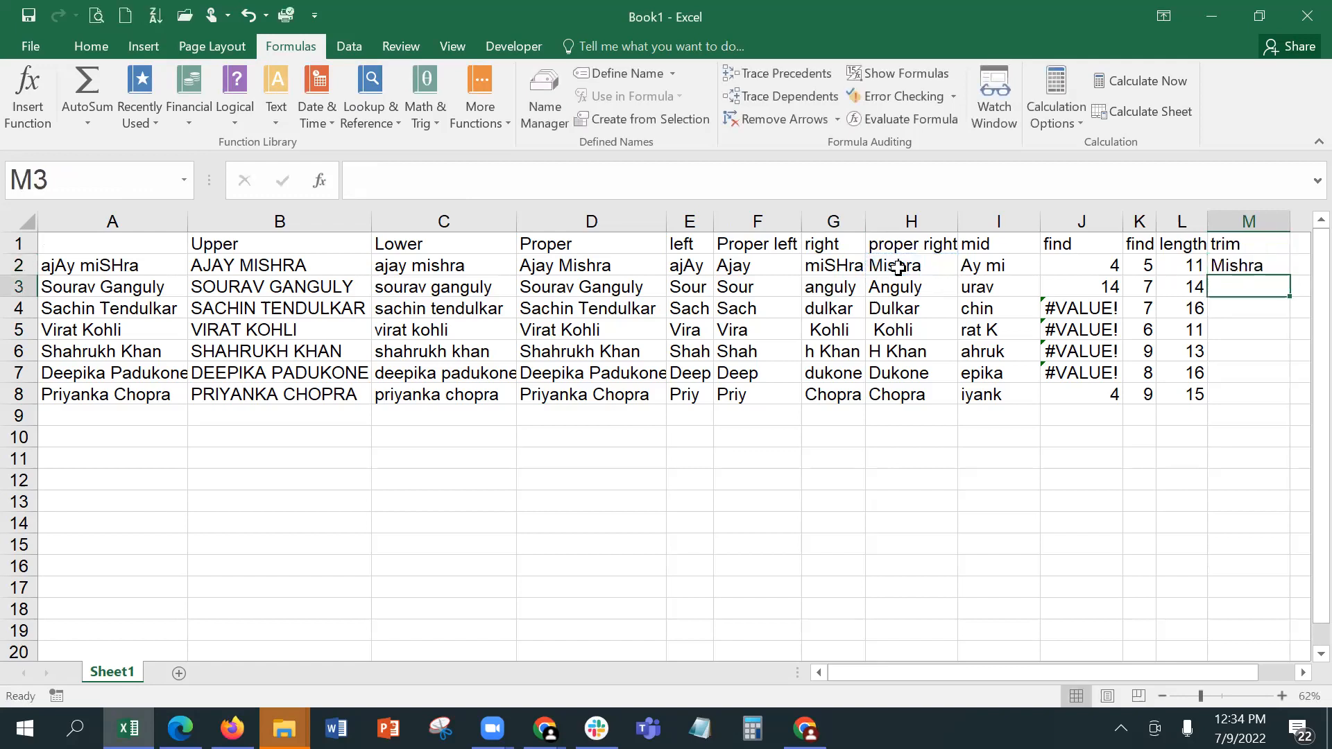
key("Up")
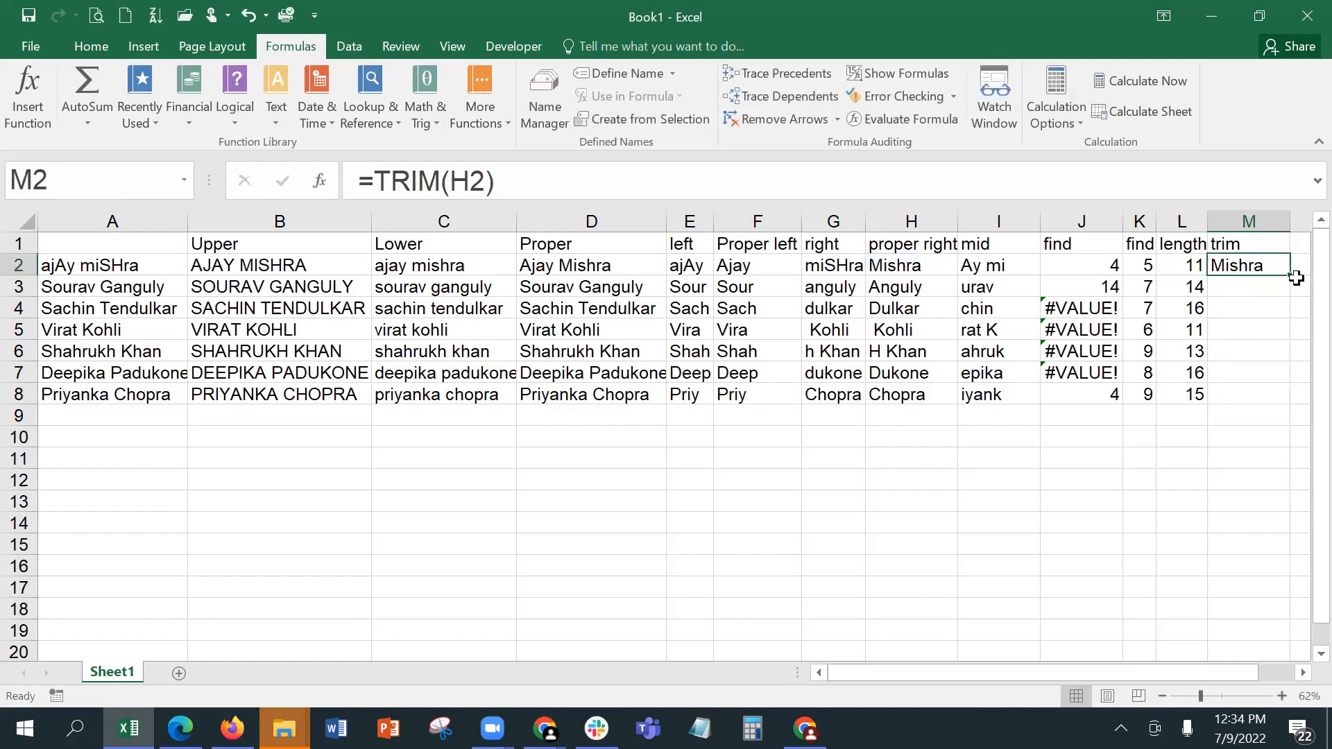
left_click_drag(1290, 277, 1280, 396)
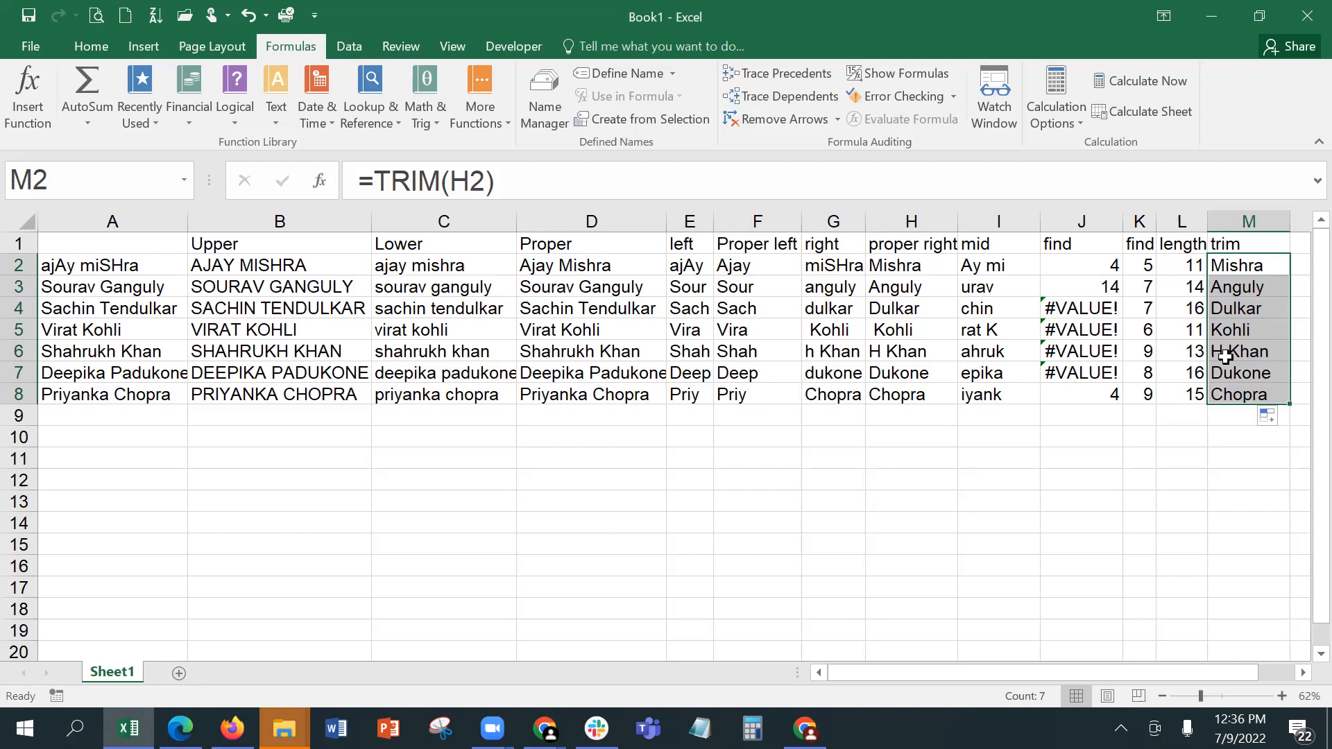
Step: Check the FIND formulas in J2 and K2 to compare the text each one searches for
key("Left")
key("Left")
key("Left")
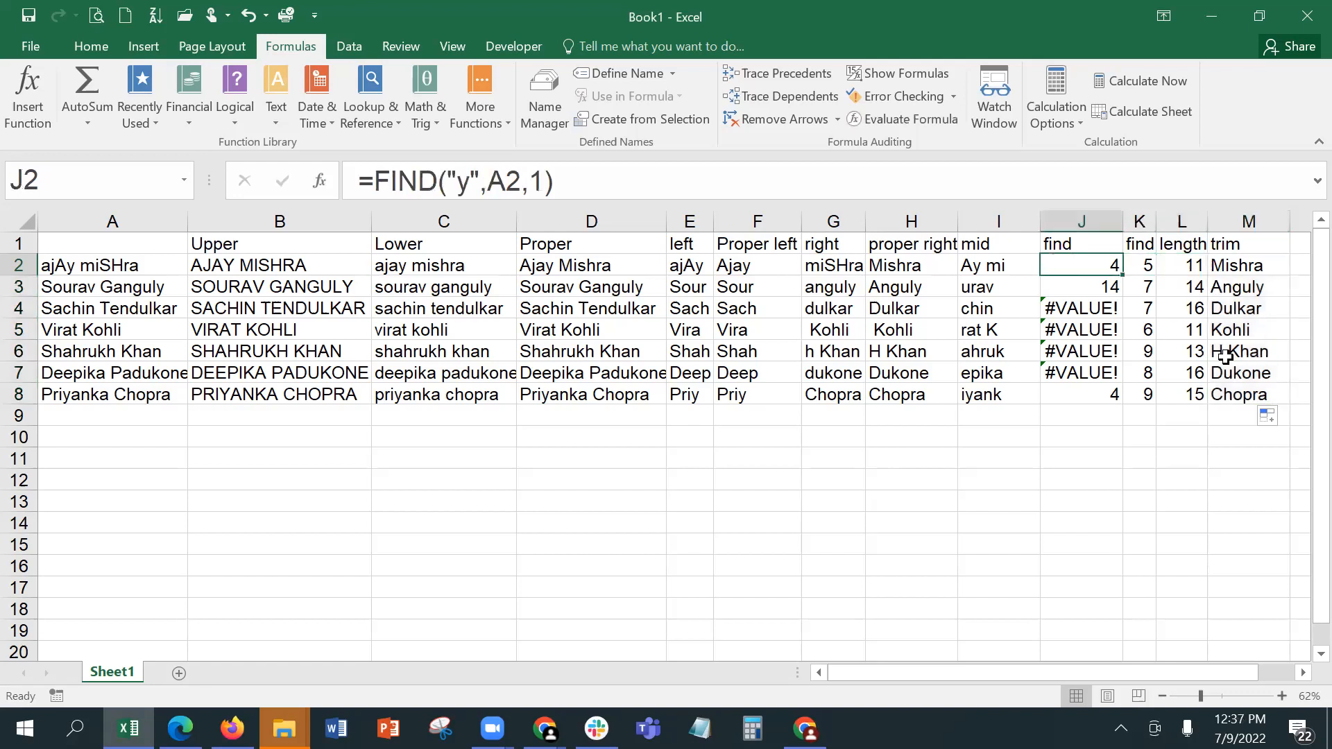
key("Right")
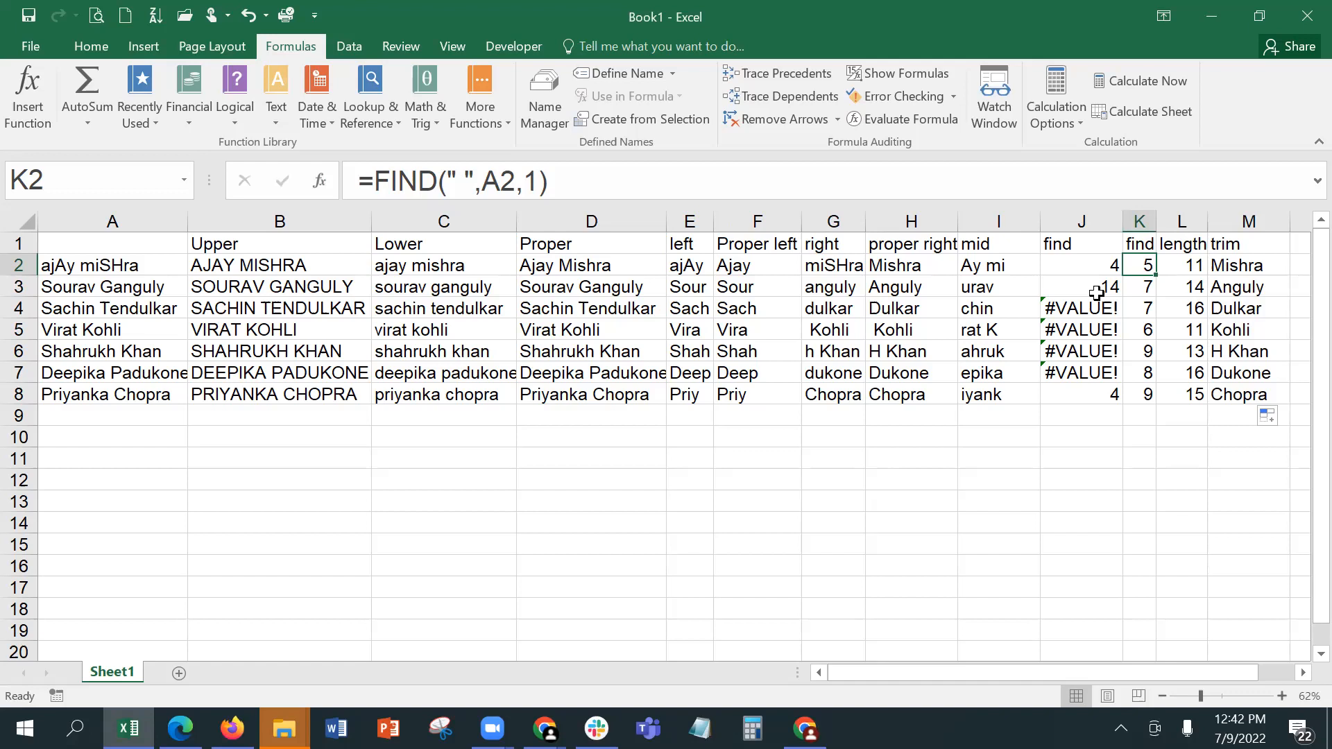
Step: Compare the formula in J2 with K2 and inspect the function arguments of the FIND formula in K2
left_click(1096, 263)
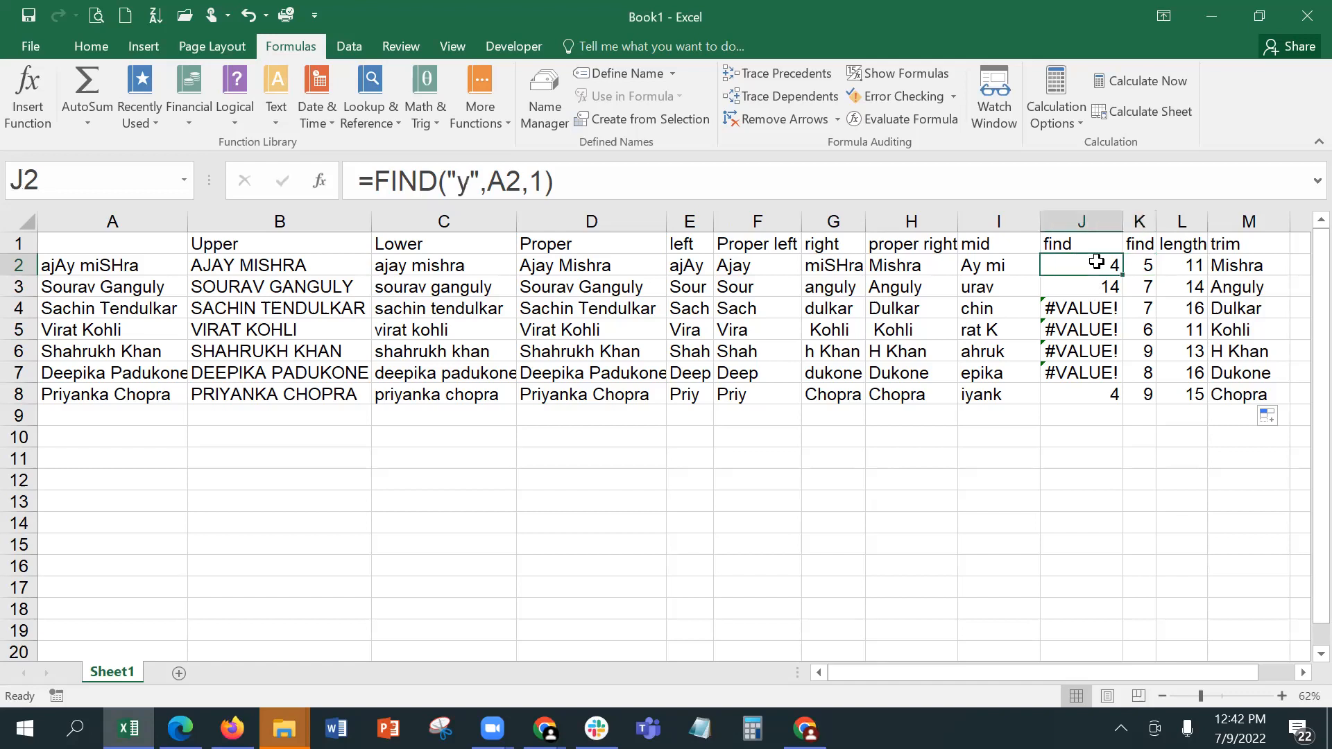
left_click(1140, 267)
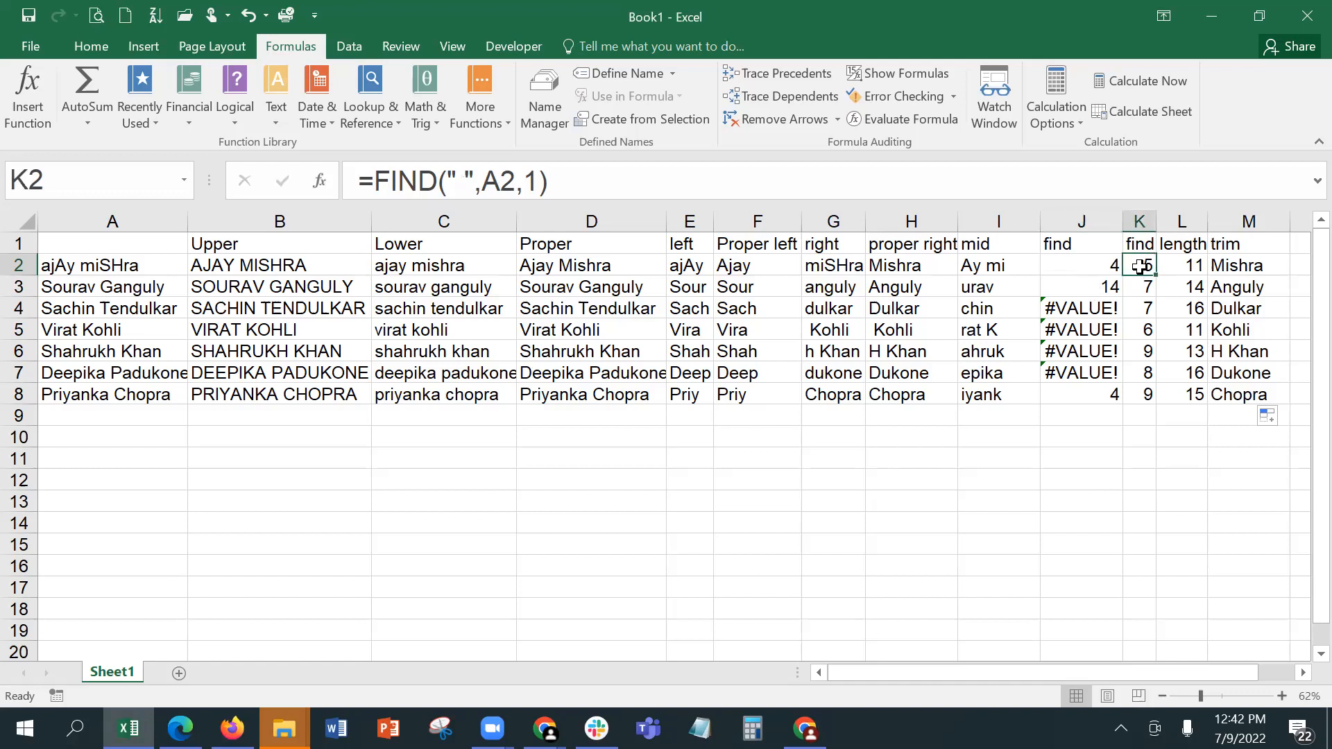
left_click(321, 184)
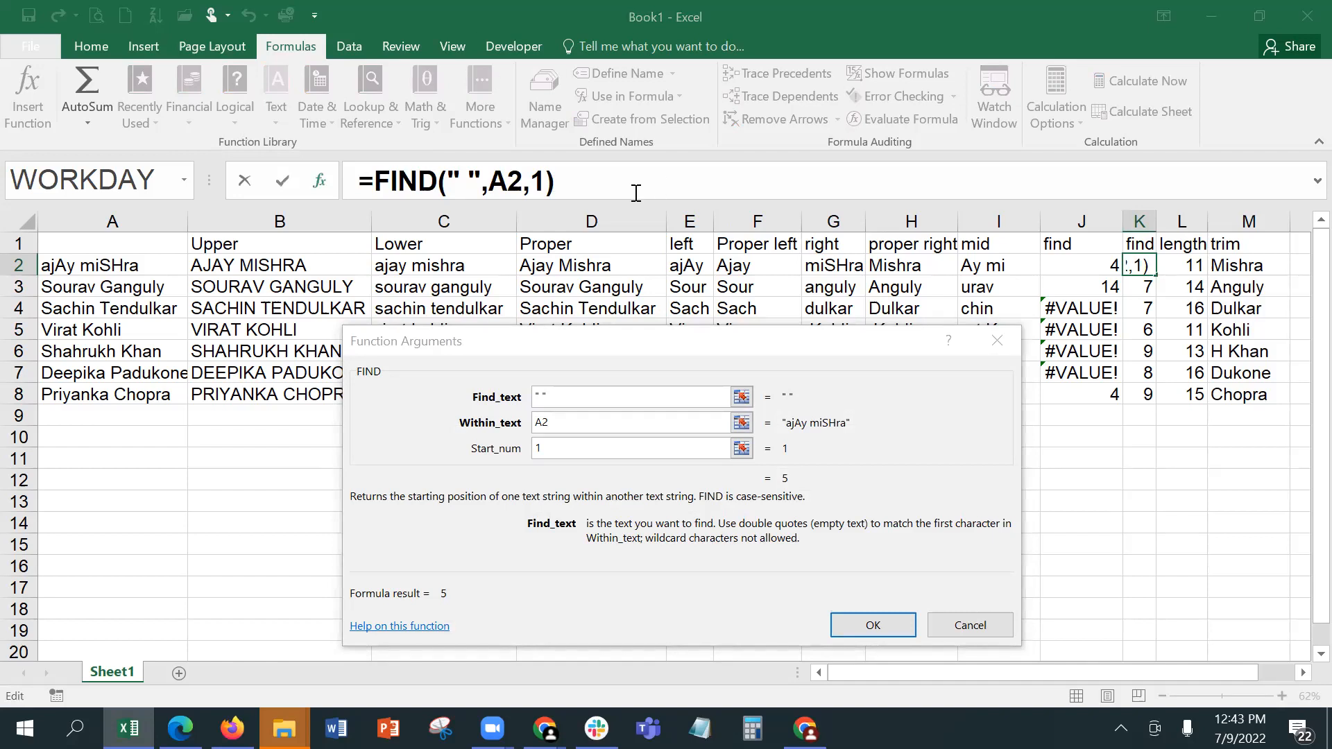
left_click(699, 369)
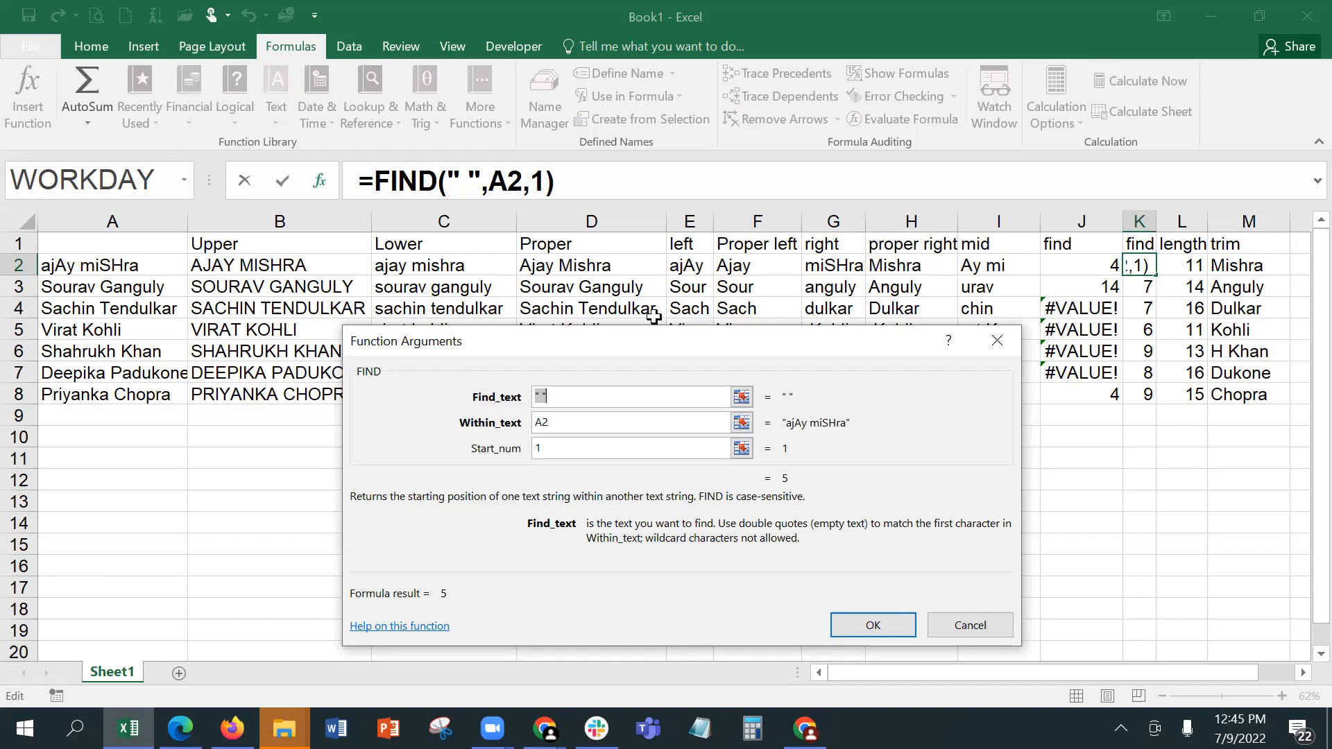
left_click(978, 628)
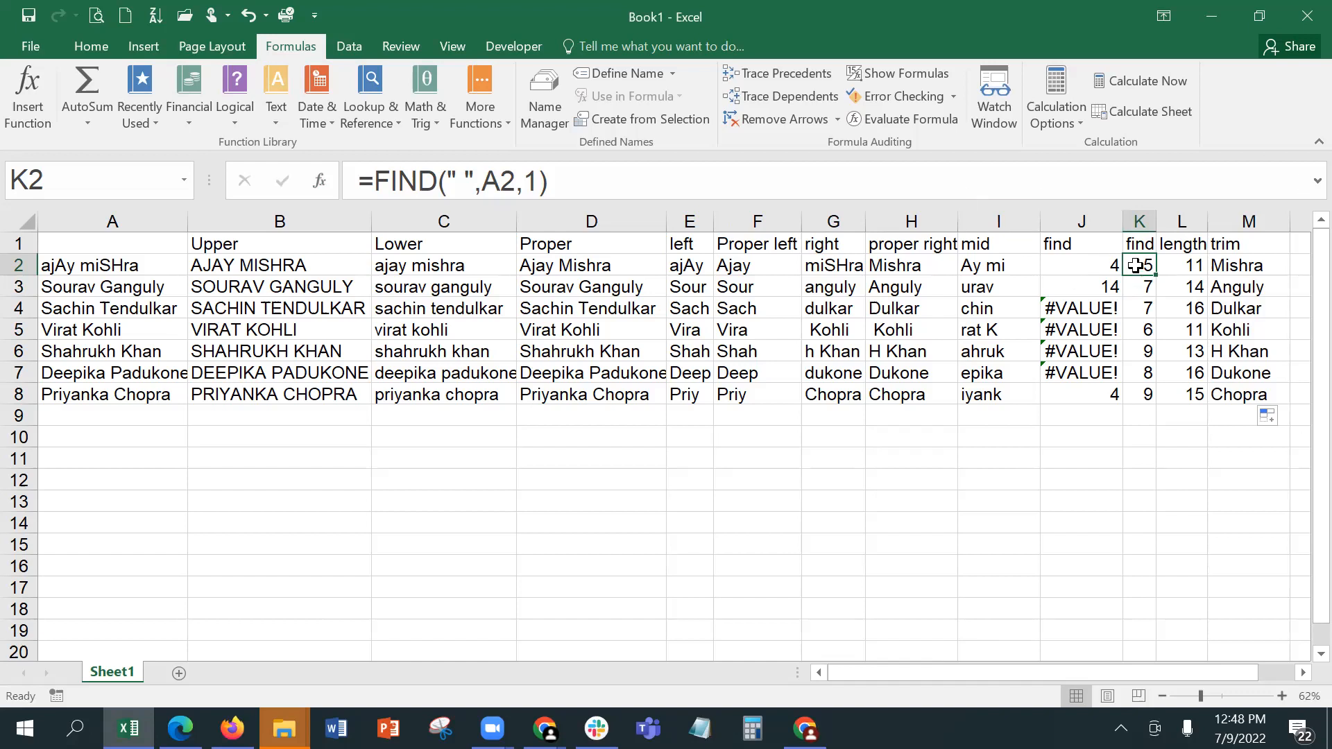
Step: Review the second find column, the left column's header, and the original names in A2 to A4
left_click(1135, 219)
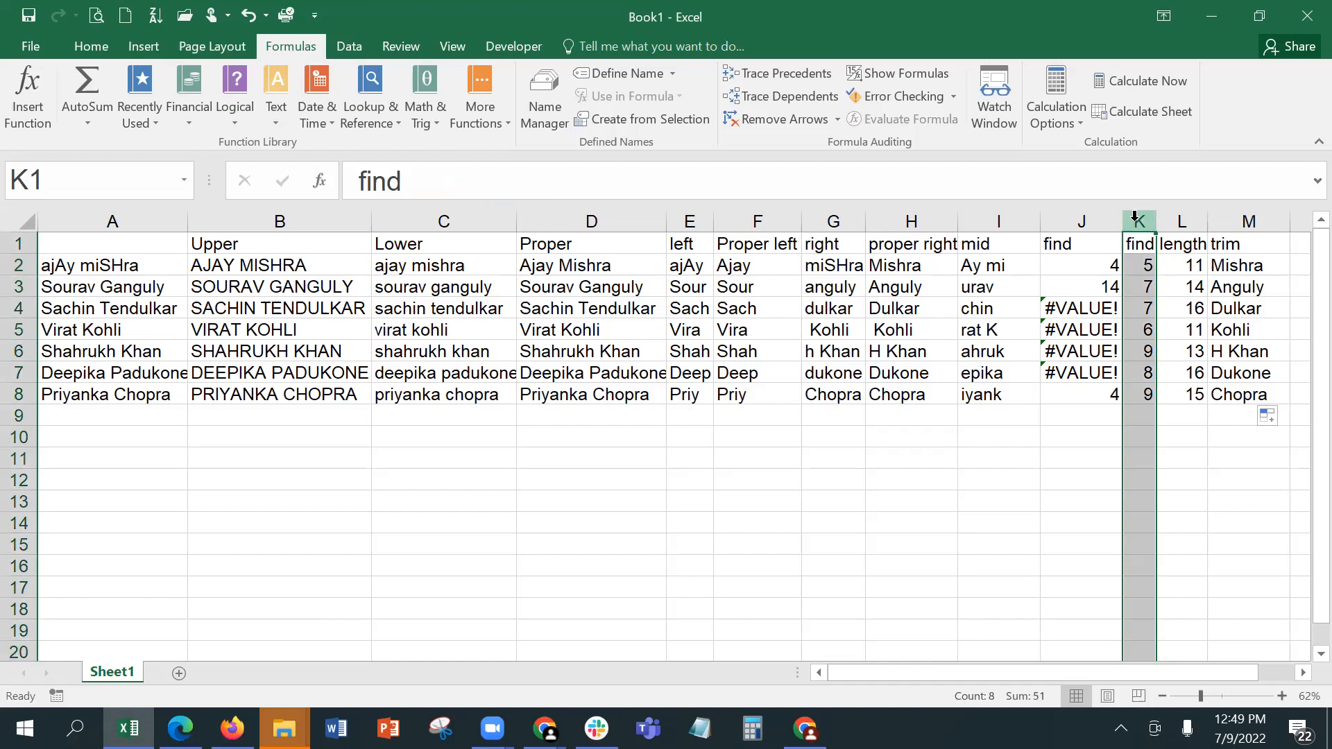
left_click(1143, 266)
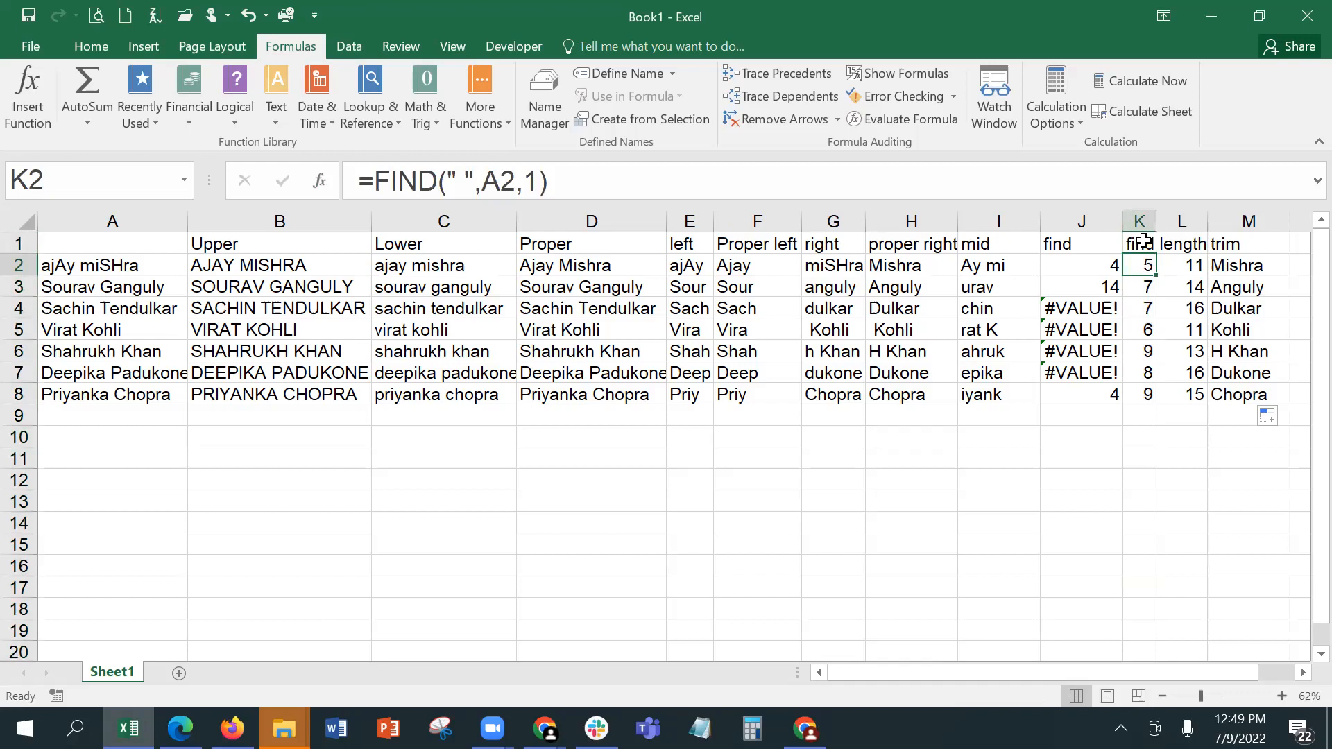
left_click(1143, 241)
left_click(693, 241)
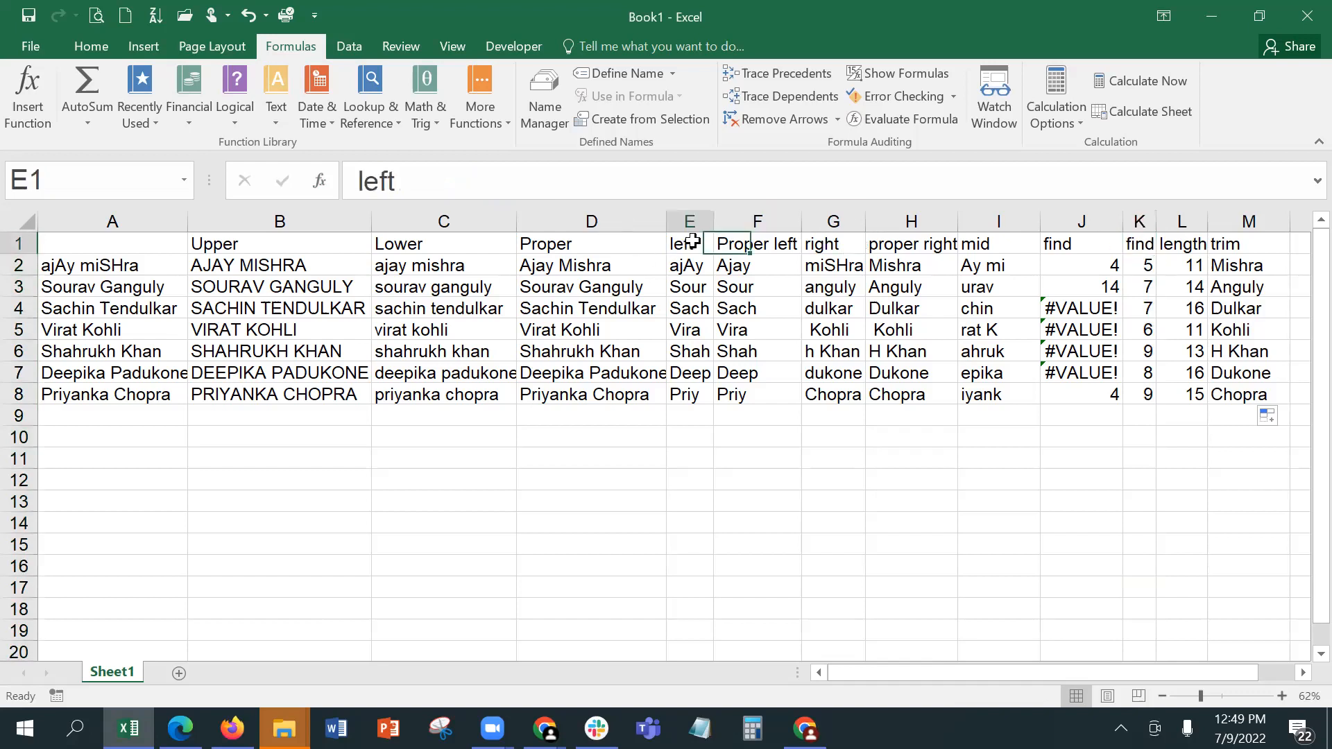
left_click(106, 262)
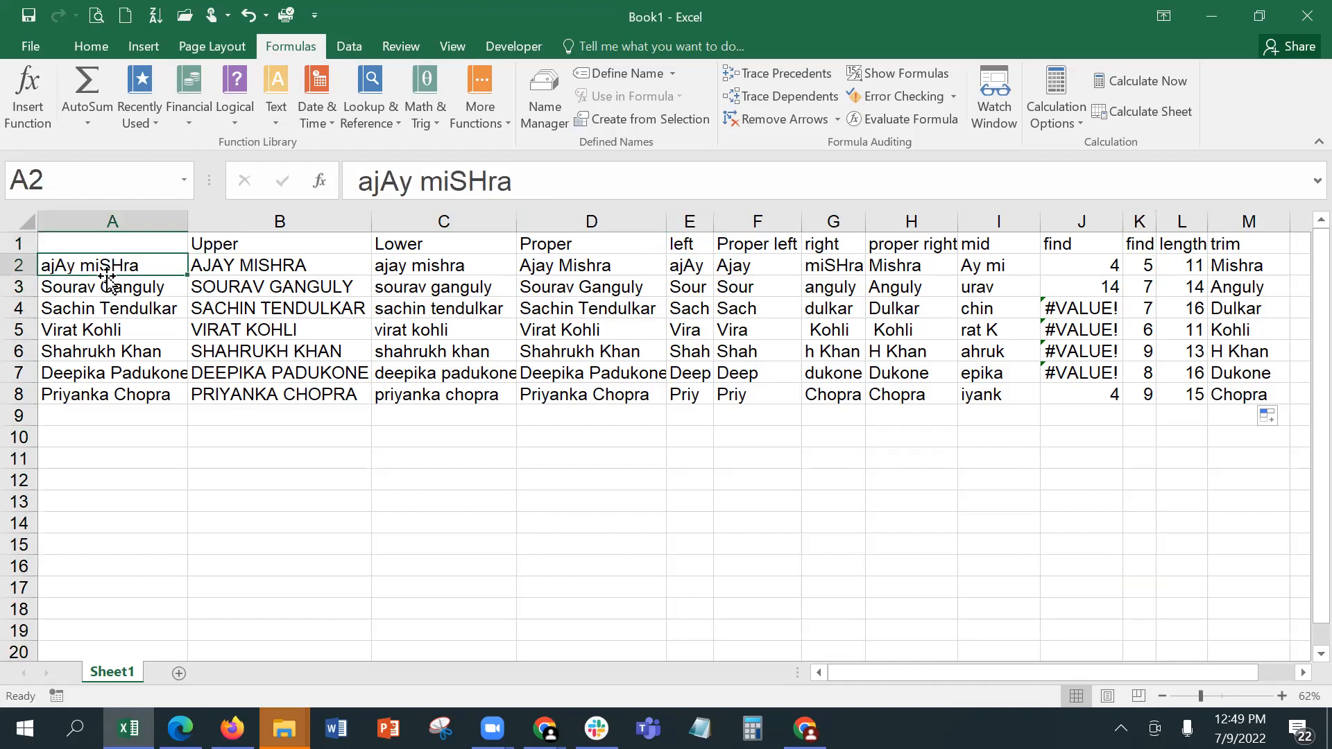
left_click(108, 287)
left_click(109, 308)
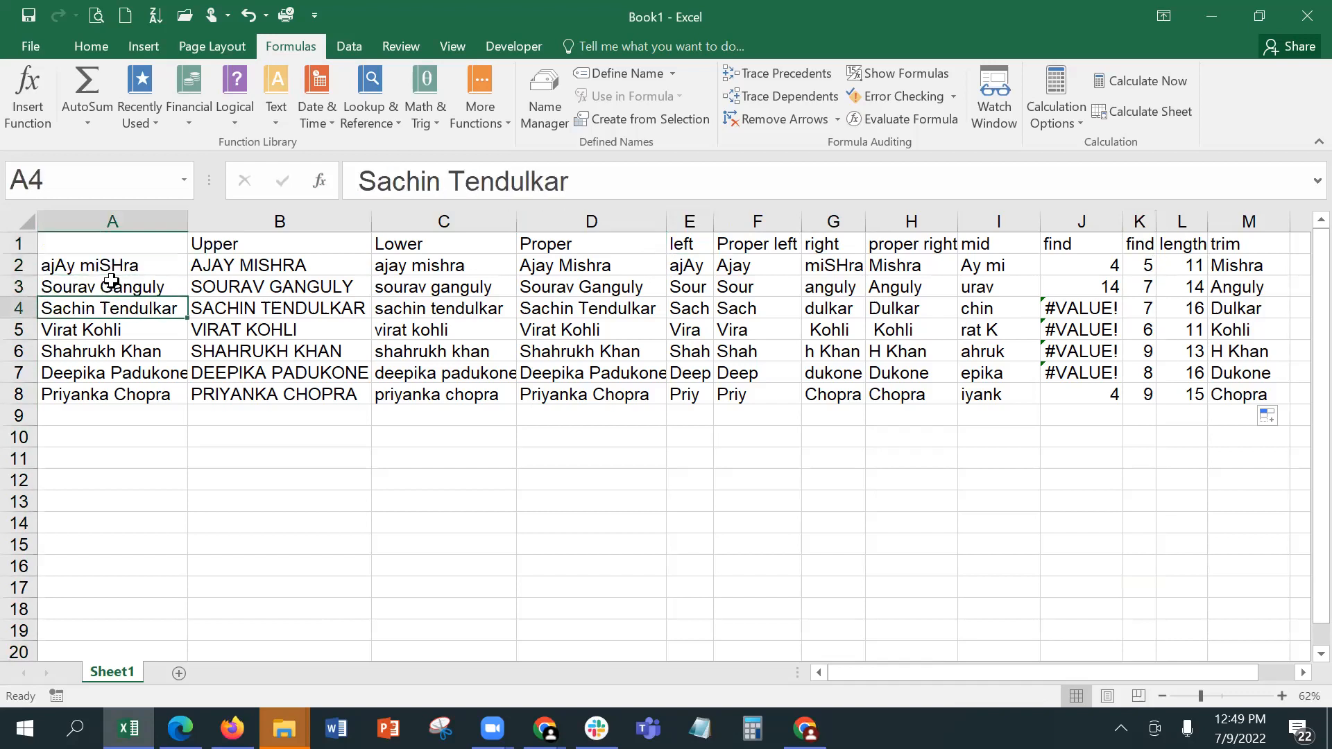
left_click(107, 266)
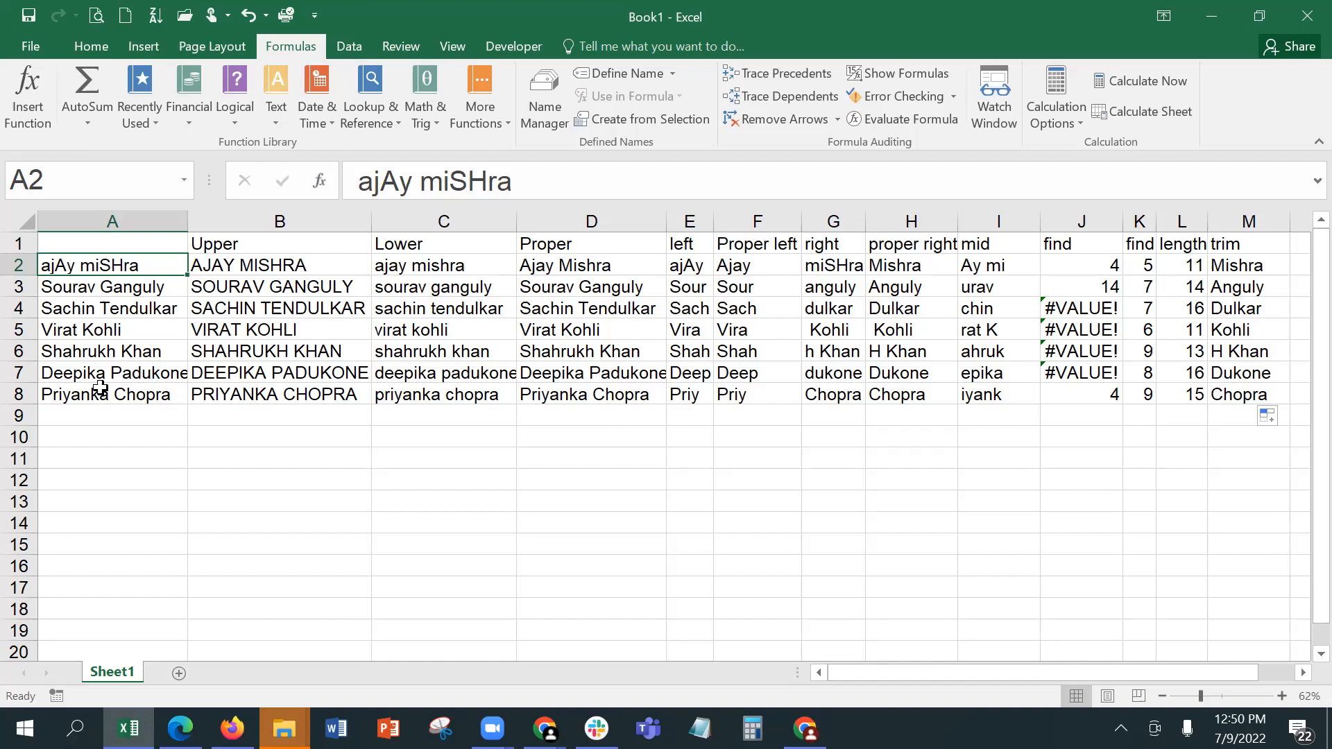
Step: Examine row 4 with its FIND formula in J4, and check the TRIM formula in M2
left_click(21, 310)
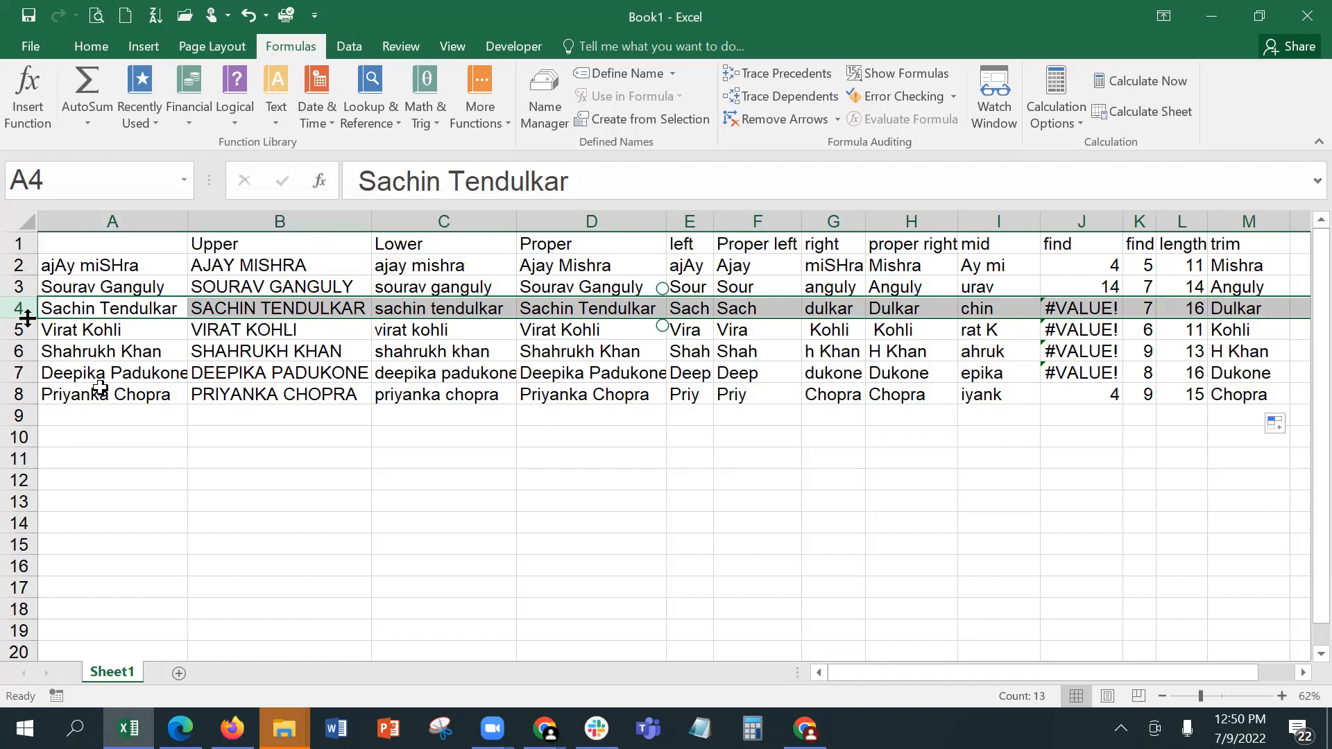
left_click(1081, 305)
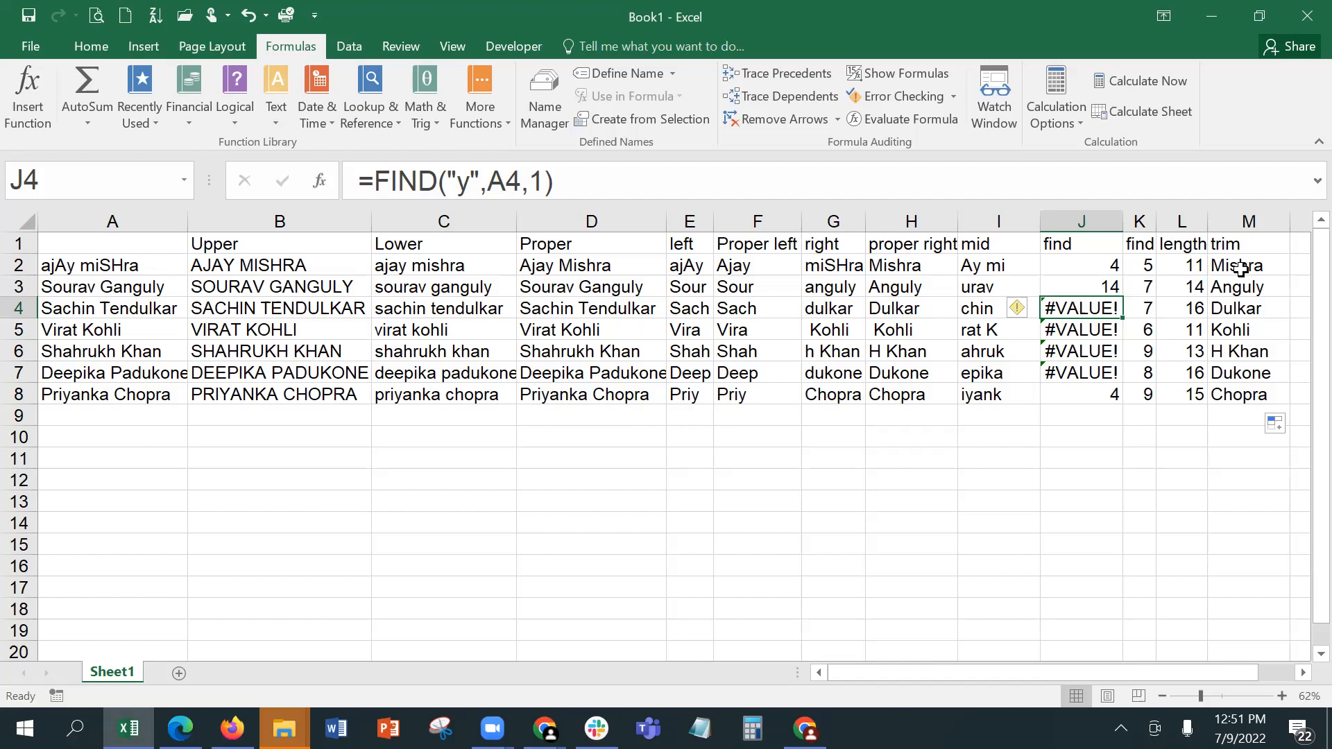
left_click(1219, 264)
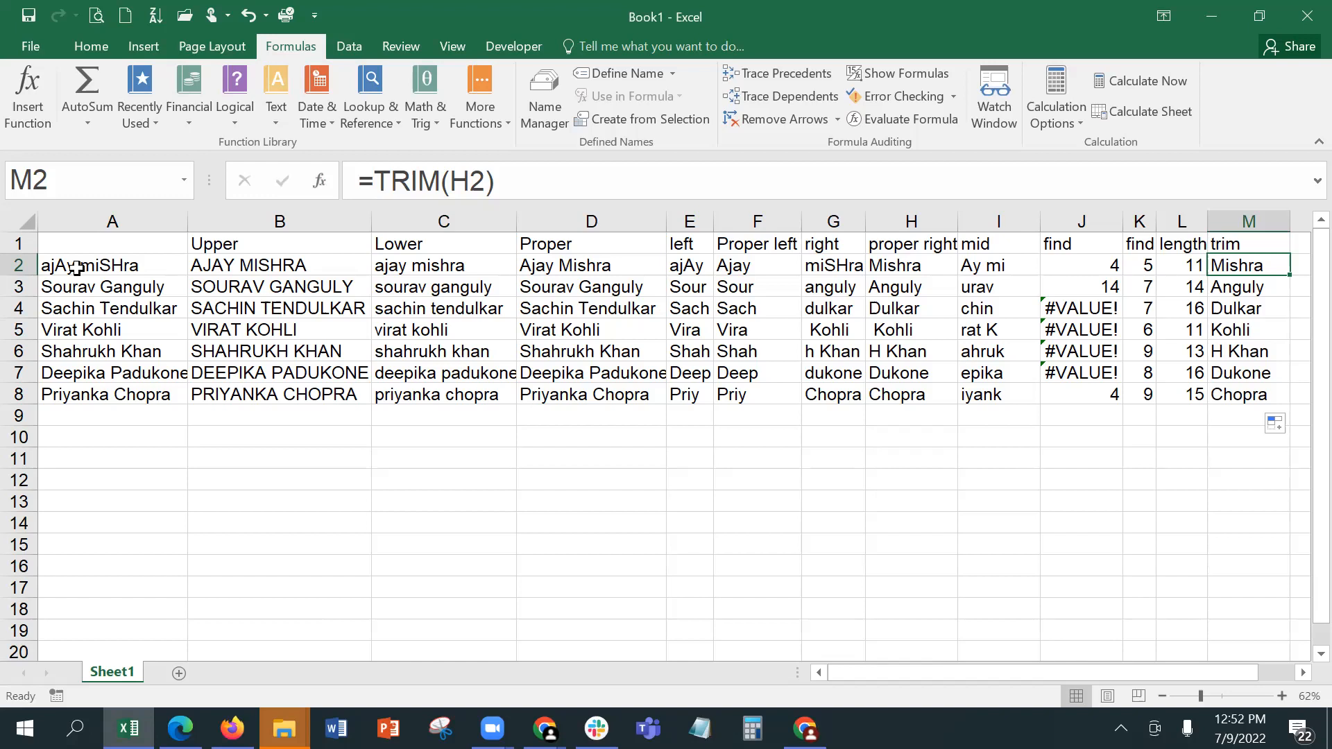
Step: Compare the FIND formulas in J8 and K8 and inspect the function arguments of J8, including Start_num
left_click(1095, 396)
left_click(1138, 395)
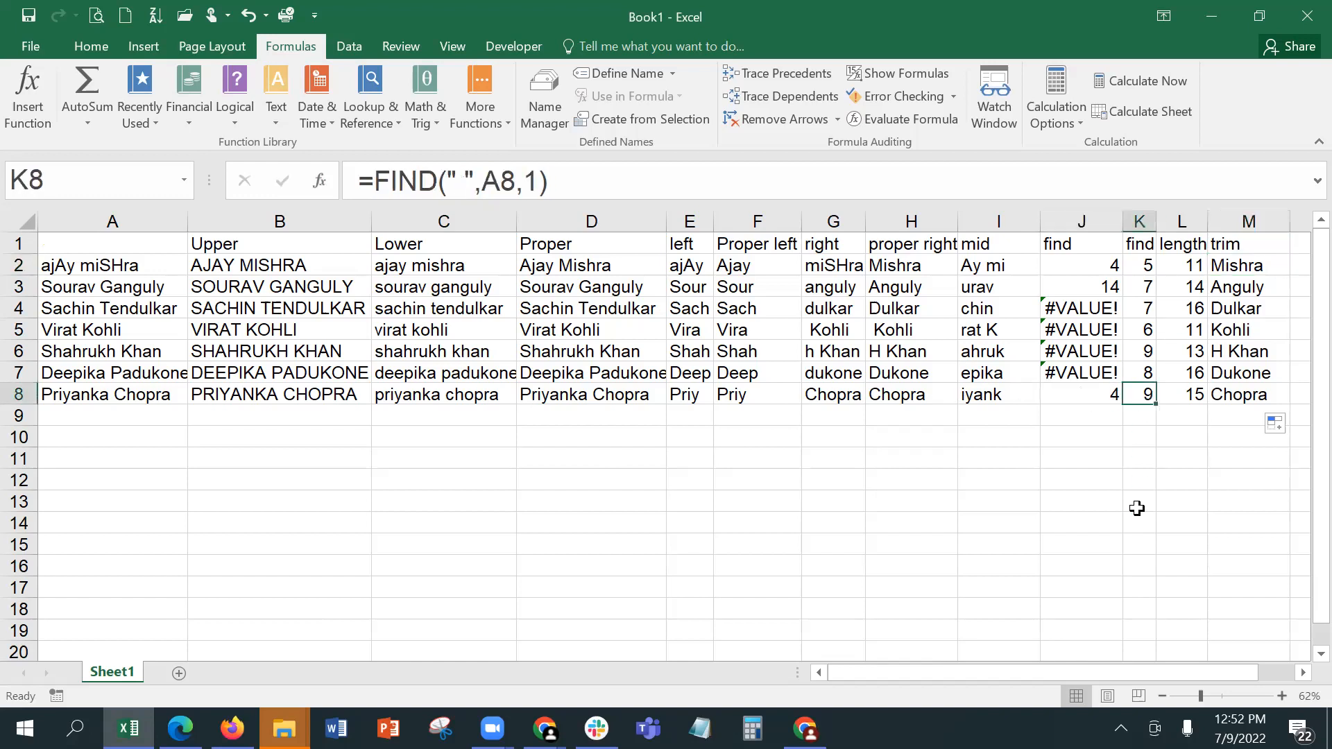
left_click(1072, 391)
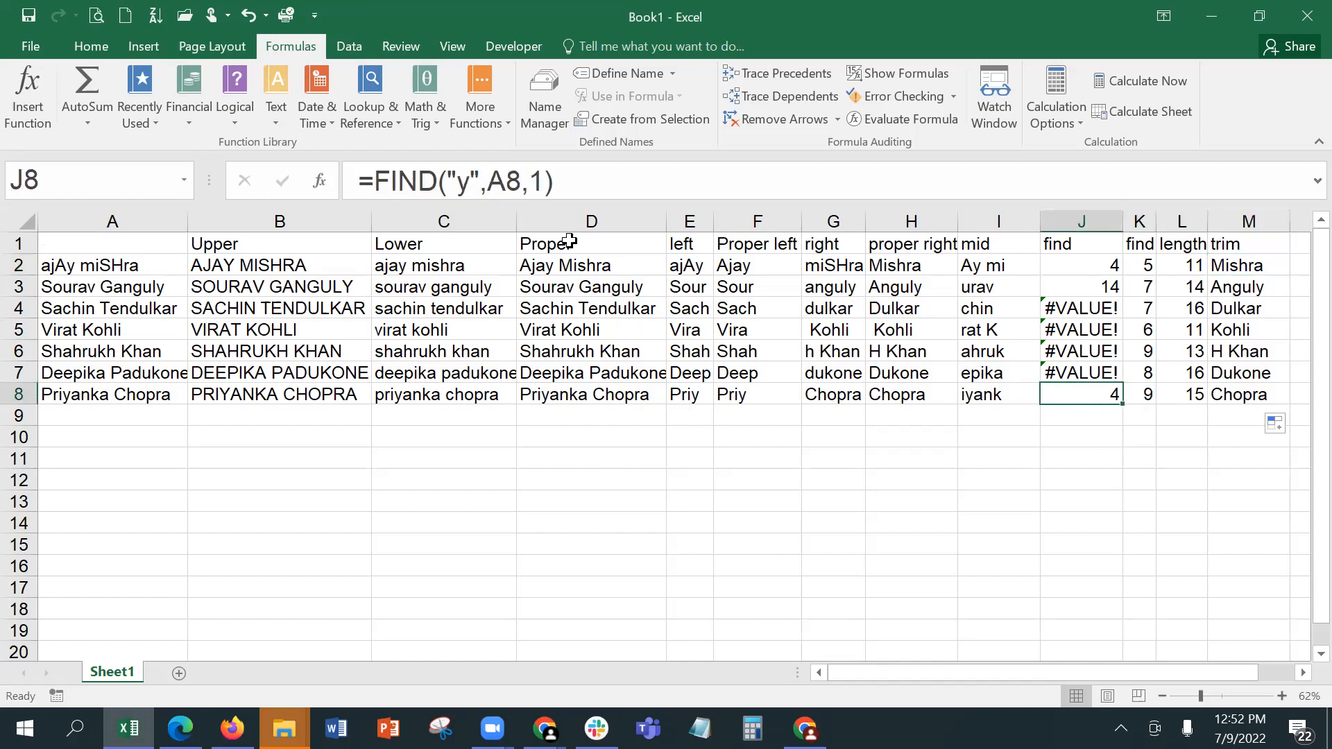
left_click(326, 182)
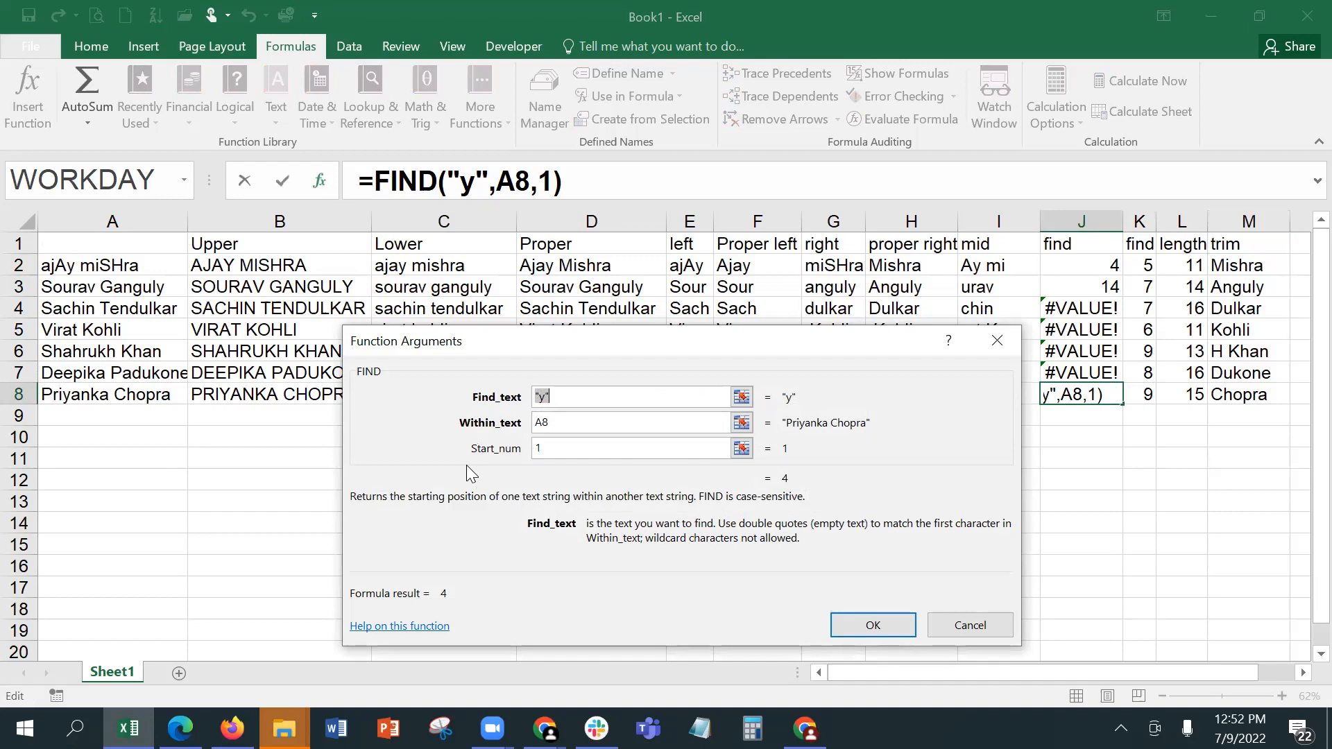
left_click(563, 449)
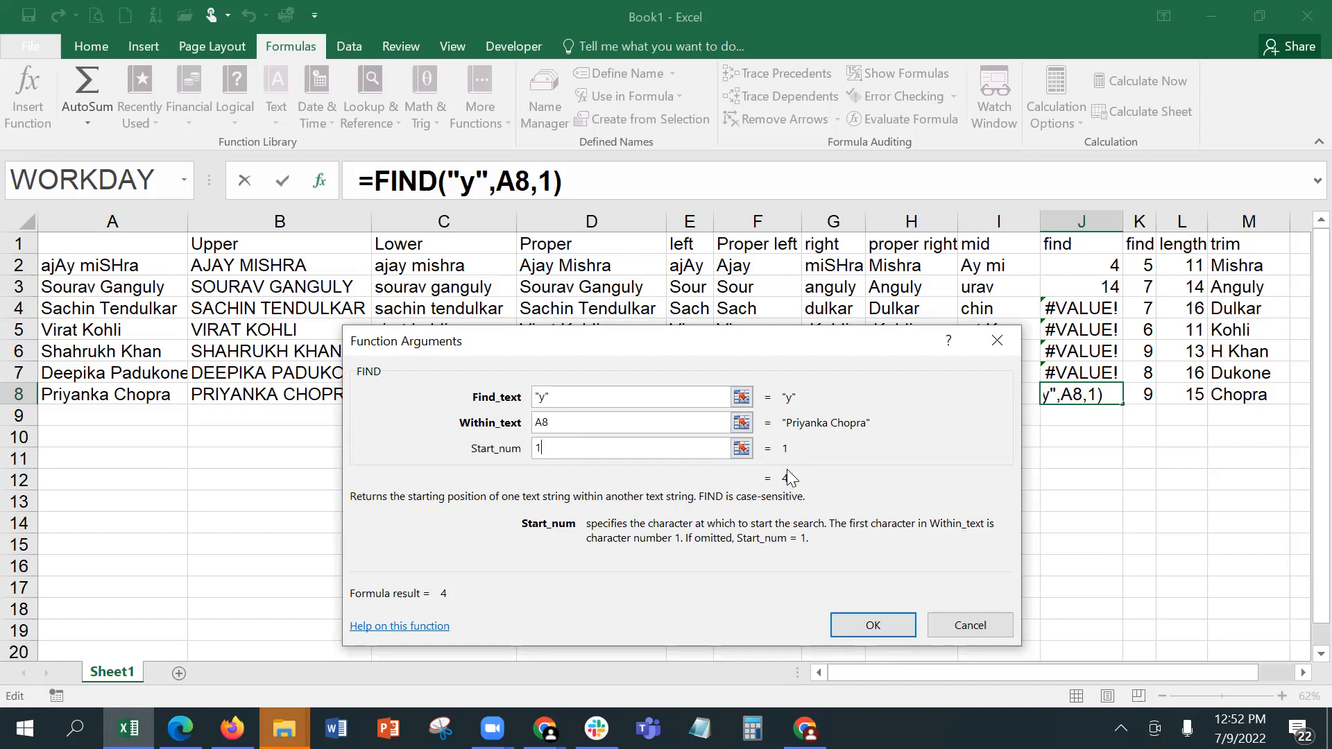
left_click(873, 625)
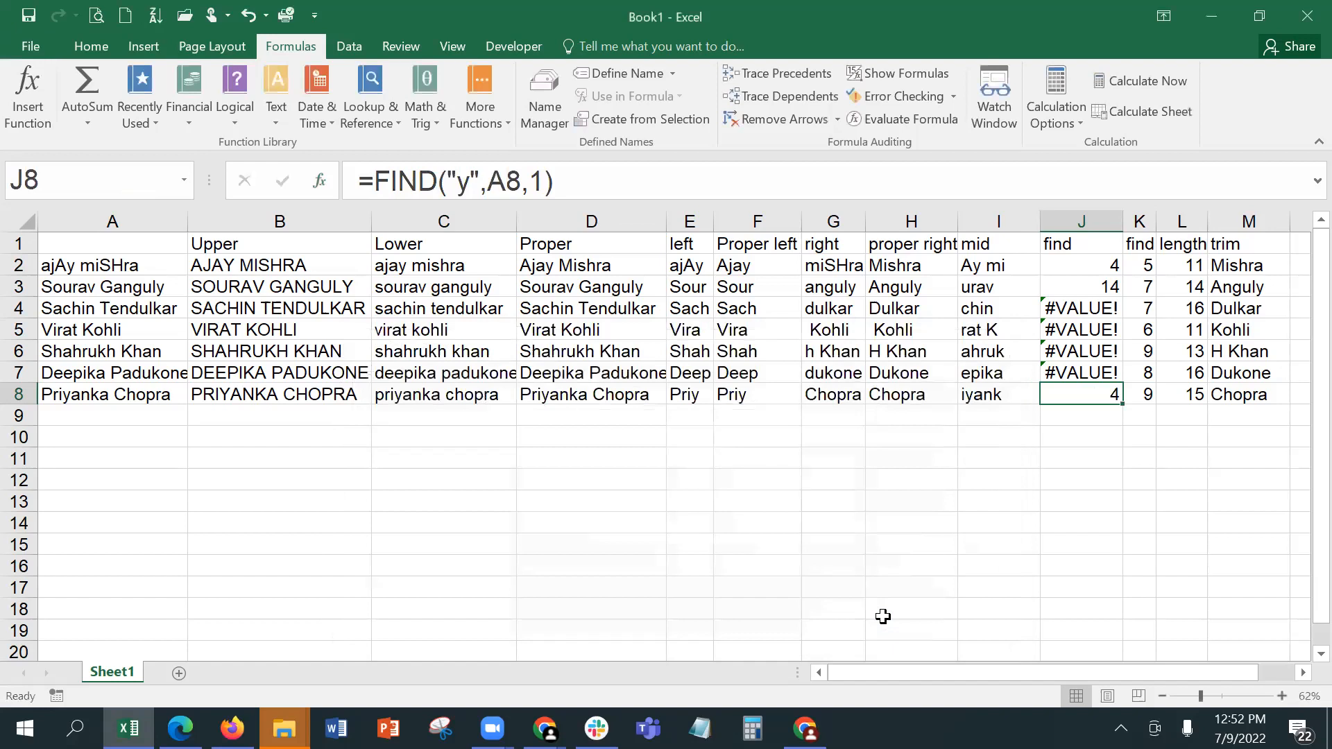
Step: Inspect the function arguments of the FIND formula in K8 that searches for a space
left_click(1141, 388)
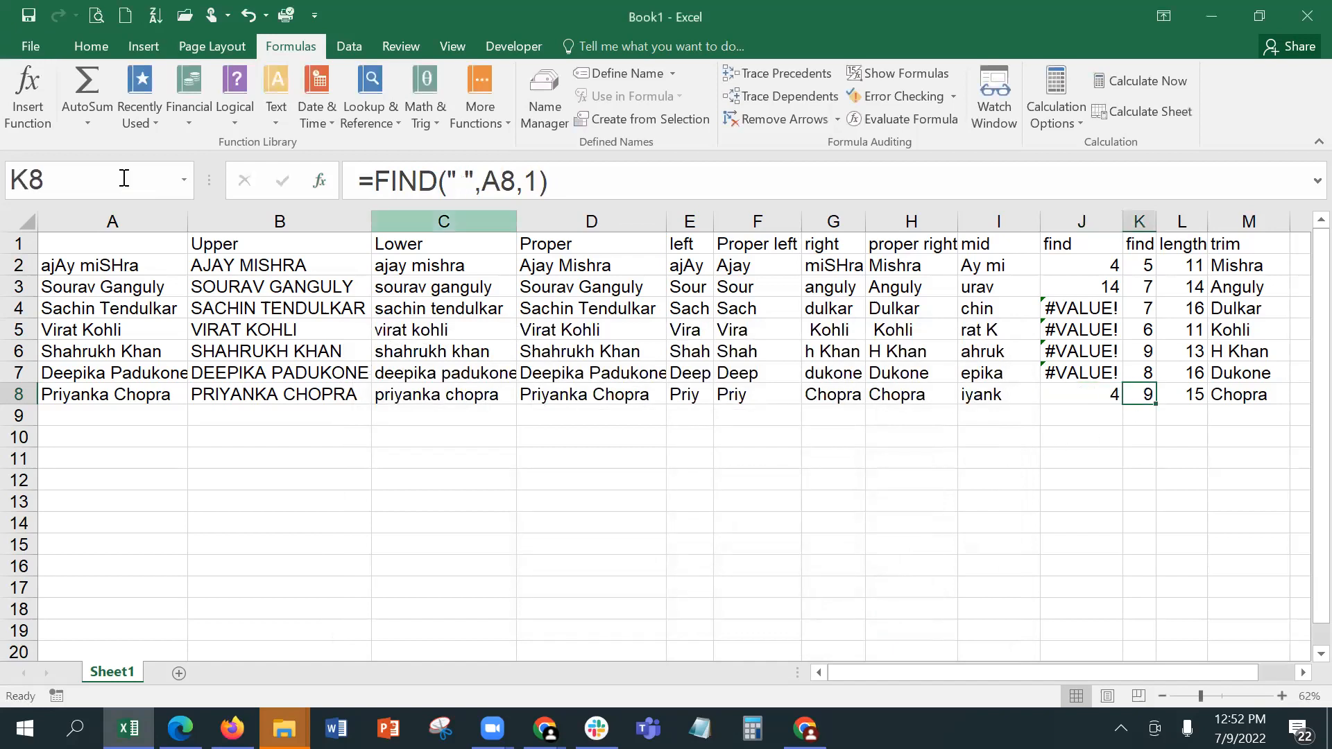
left_click(319, 181)
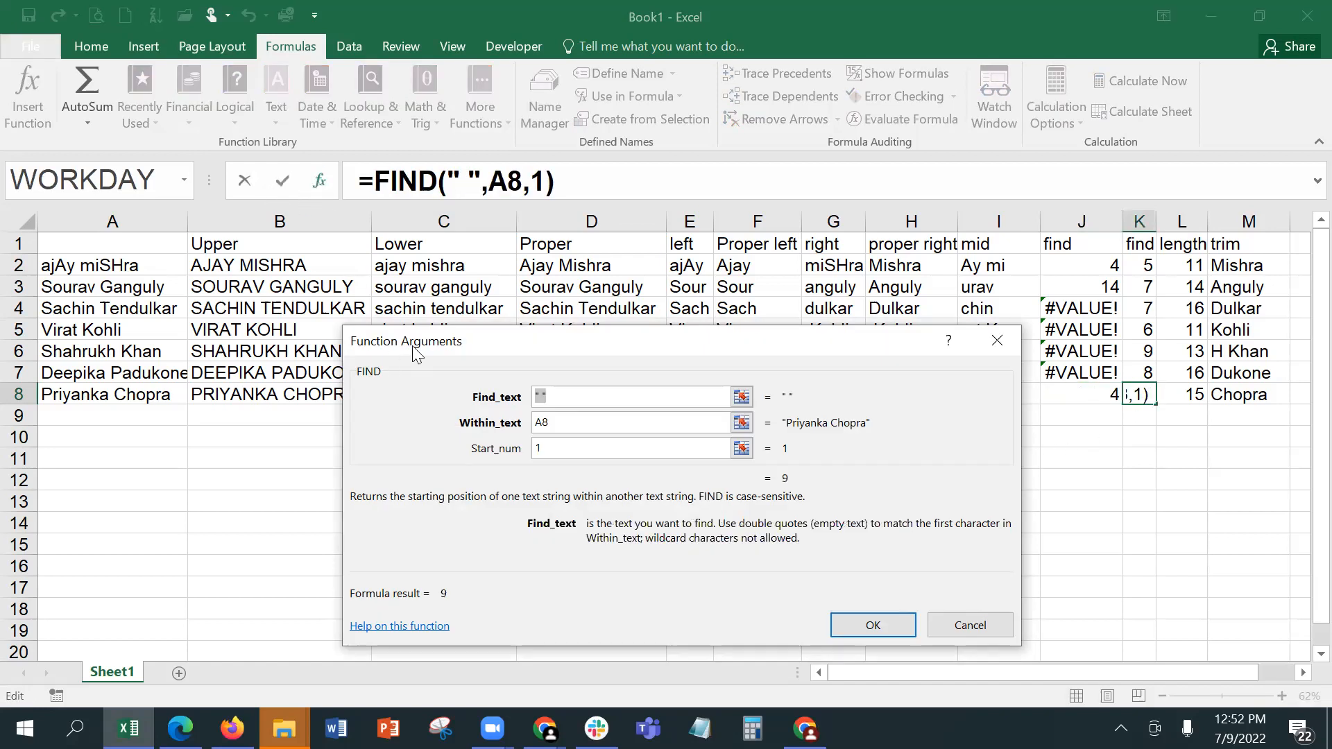
left_click_drag(412, 353, 400, 412)
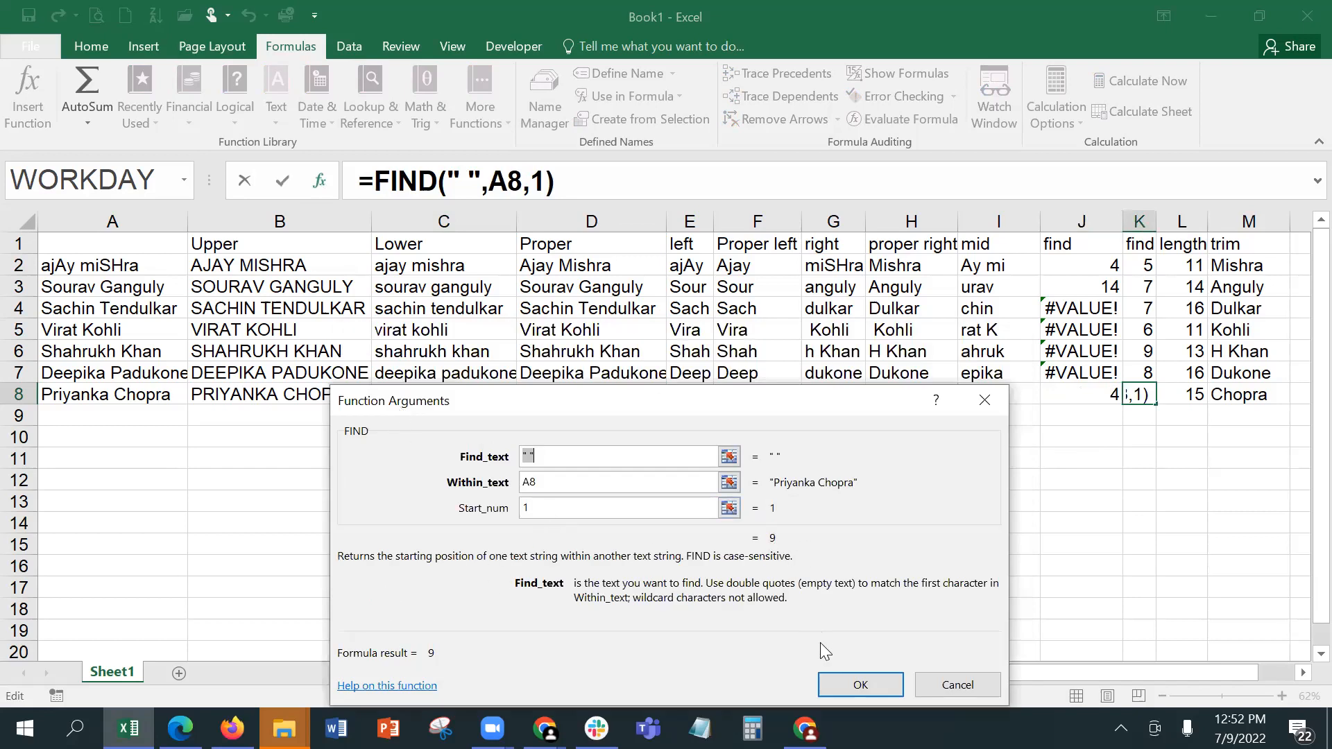
left_click(832, 683)
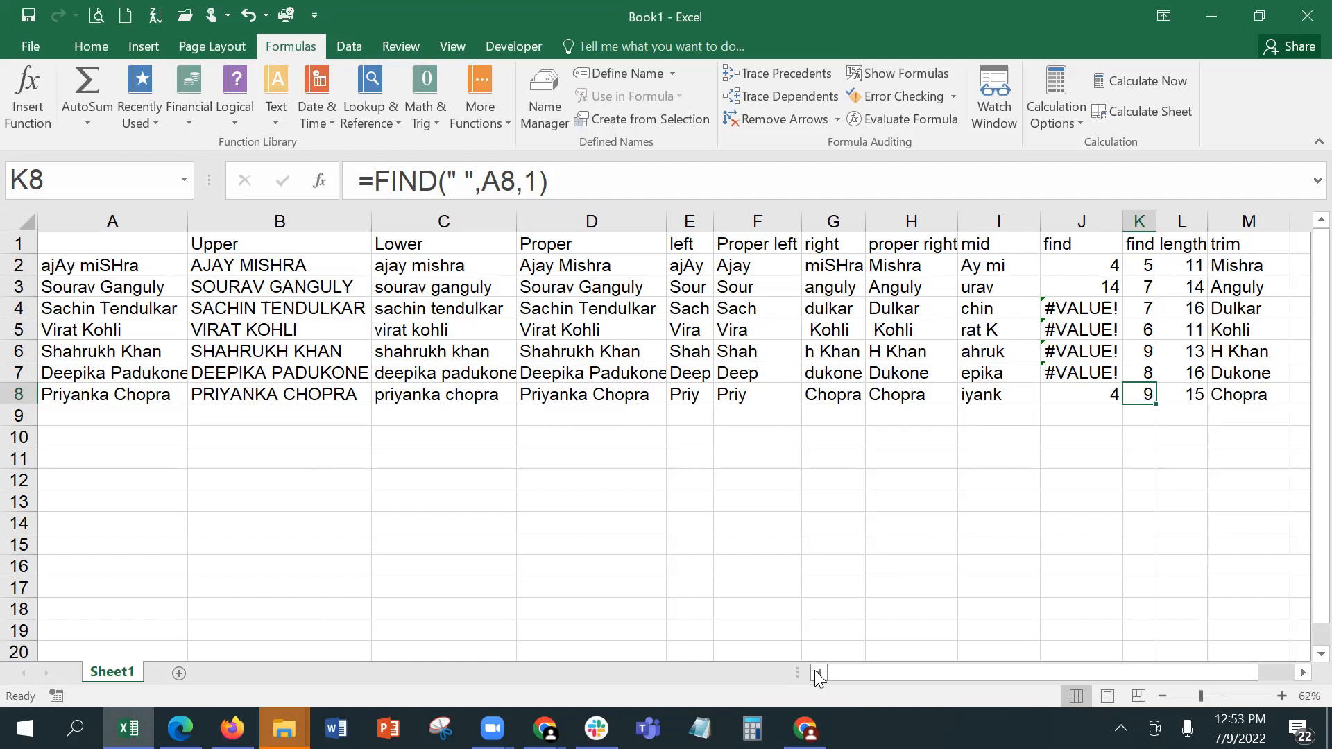
Step: Check the original text in A2 against the FIND formula in J2 that searches it for "y"
left_click(103, 262)
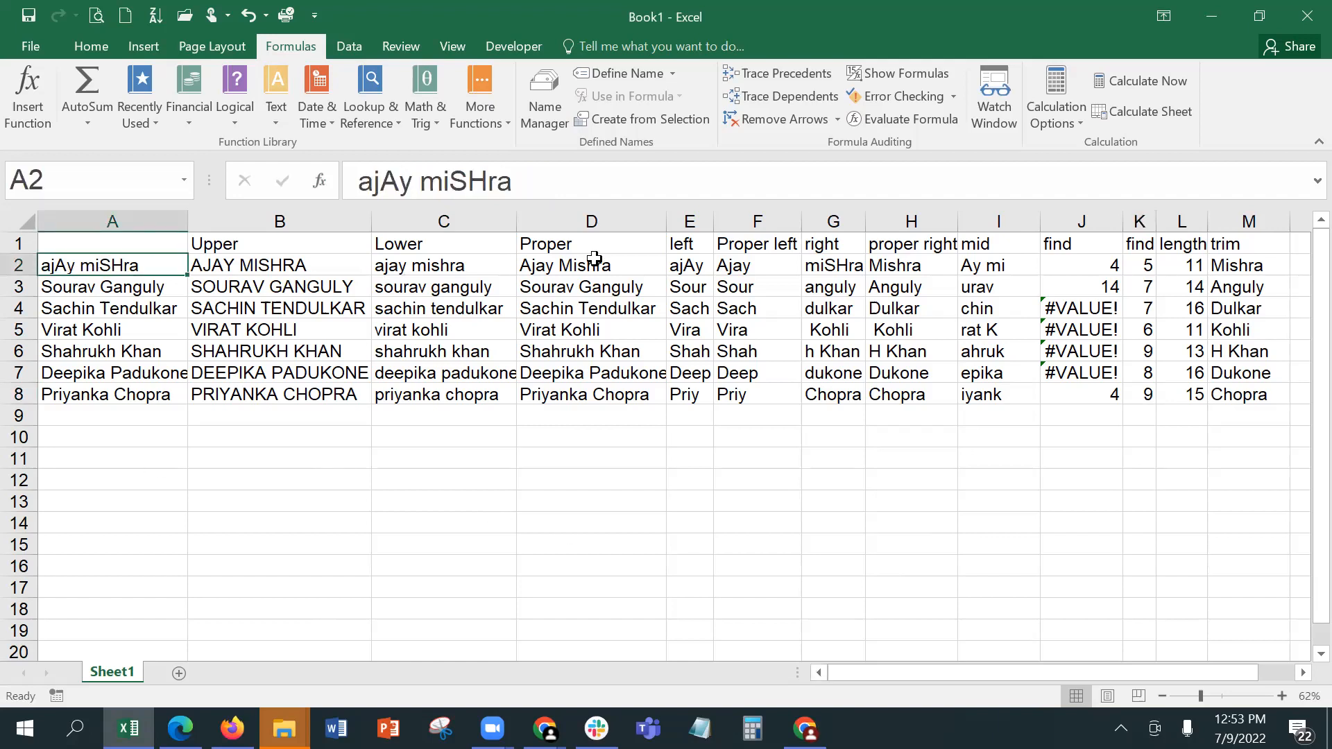
left_click(1114, 264)
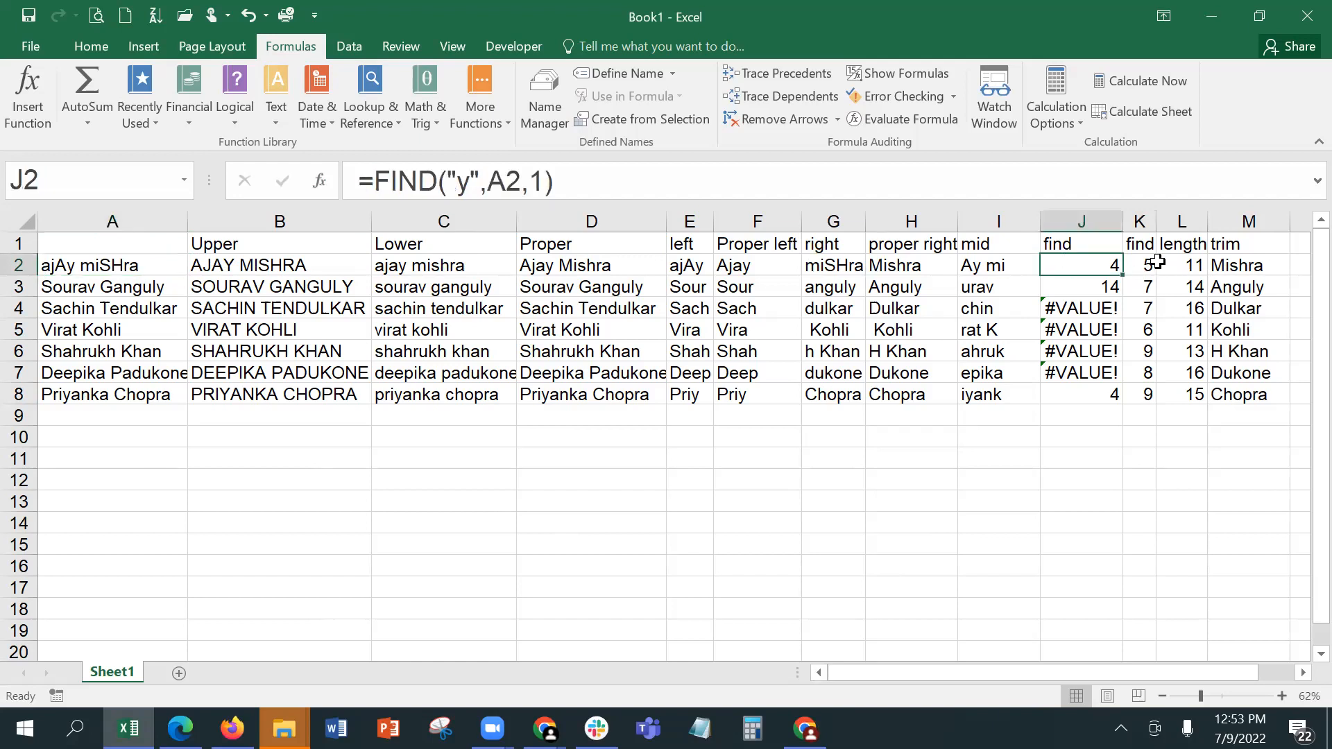